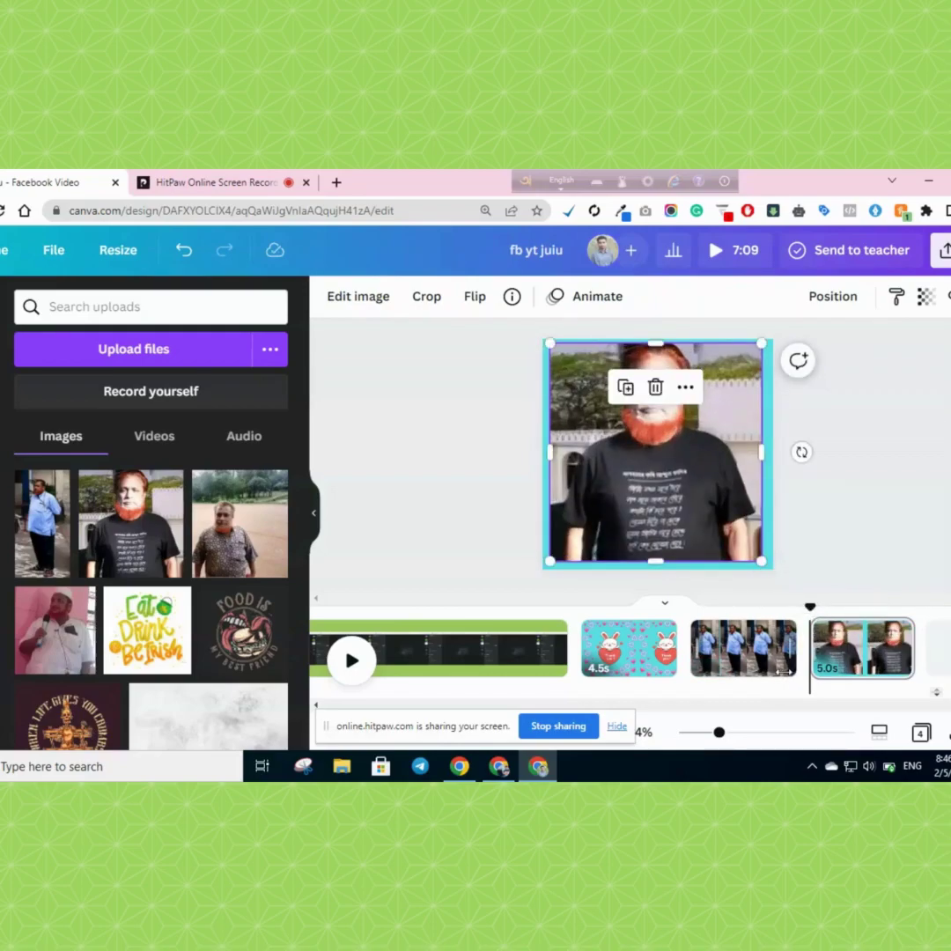
Slightly enlarge the photo of the man in the black T-shirt and nudge it to the right on its page.
{"action": "left_click_drag", "start_coordinate": [764, 560], "coordinate": [766, 565]}
{"action": "key", "text": "Right"}
{"action": "key", "text": "Right"}
Add a page with the uploaded photo of the man in the patterned shirt, enlarged to nearly fill the page.
{"action": "left_click", "coordinate": [937, 648]}
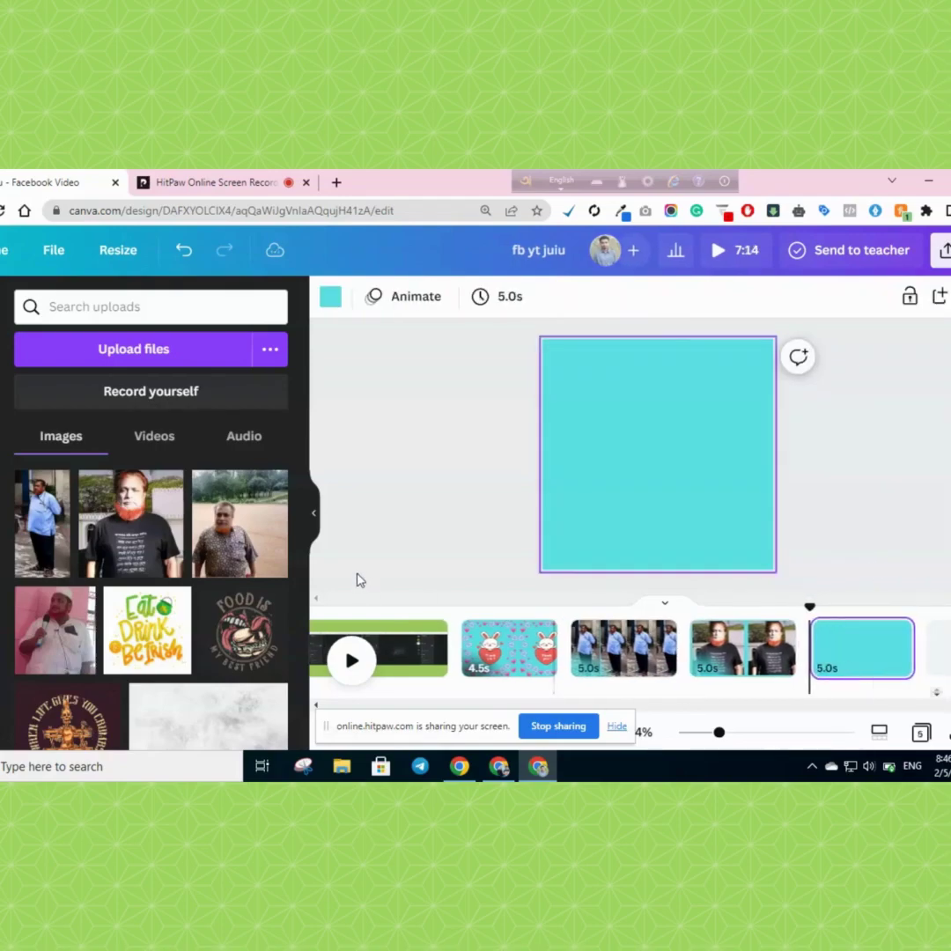
{"action": "left_click", "coordinate": [239, 523]}
{"action": "left_click_drag", "start_coordinate": [659, 454], "coordinate": [768, 519]}
{"action": "left_click_drag", "start_coordinate": [753, 457], "coordinate": [766, 452]}
{"action": "left_click_drag", "start_coordinate": [658, 569], "coordinate": [664, 562]}
Add another page with the uploaded photo of the man holding a microphone, enlarged to cover the page.
{"action": "left_click", "coordinate": [935, 648]}
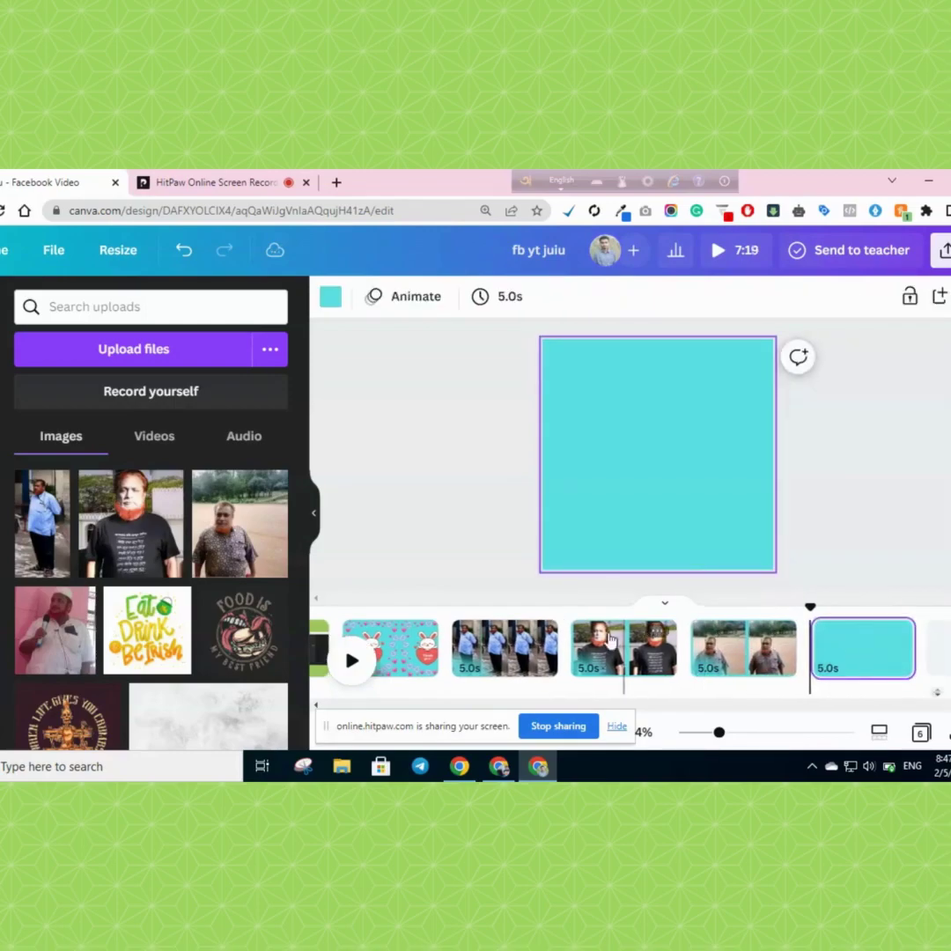
{"action": "left_click", "coordinate": [26, 636]}
{"action": "left_click_drag", "start_coordinate": [676, 452], "coordinate": [625, 401]}
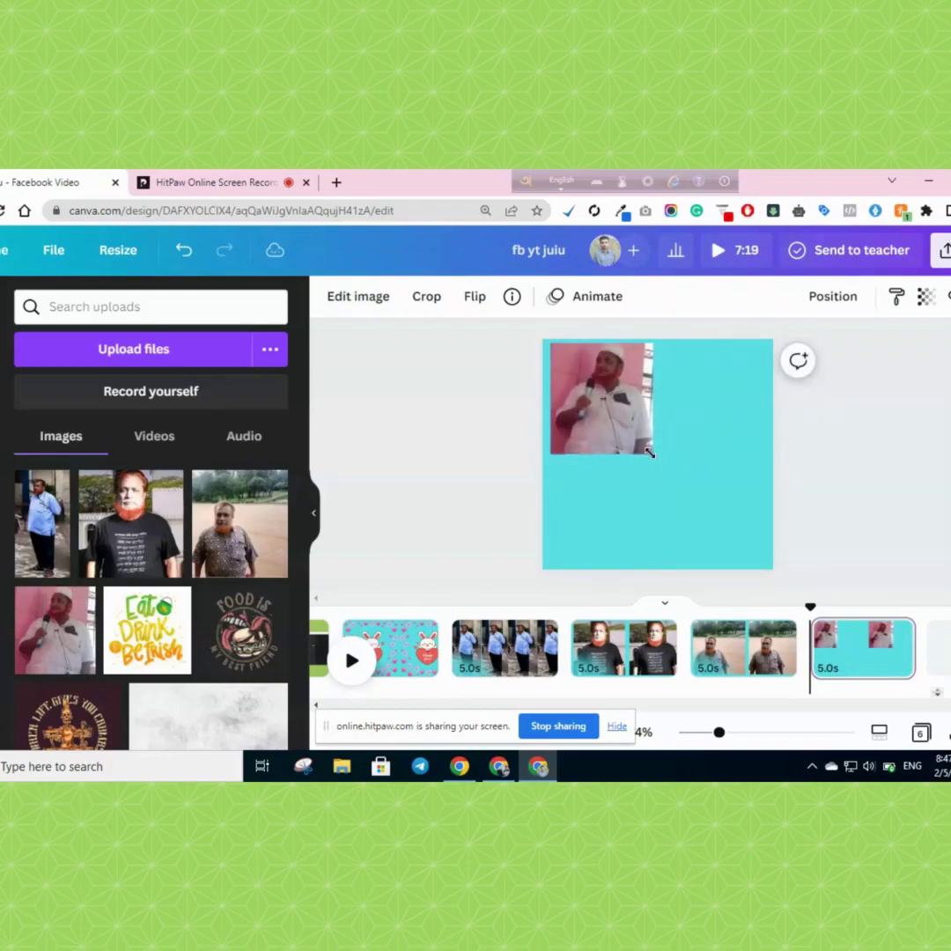
{"action": "left_click_drag", "start_coordinate": [650, 452], "coordinate": [765, 535]}
{"action": "left_click_drag", "start_coordinate": [754, 458], "coordinate": [771, 460]}
{"action": "left_click", "coordinate": [879, 486]}
Search the elements for "love" and show all matching graphics.
{"action": "left_click", "coordinate": [739, 654]}
{"action": "left_click", "coordinate": [619, 657]}
{"action": "left_click", "coordinate": [527, 654]}
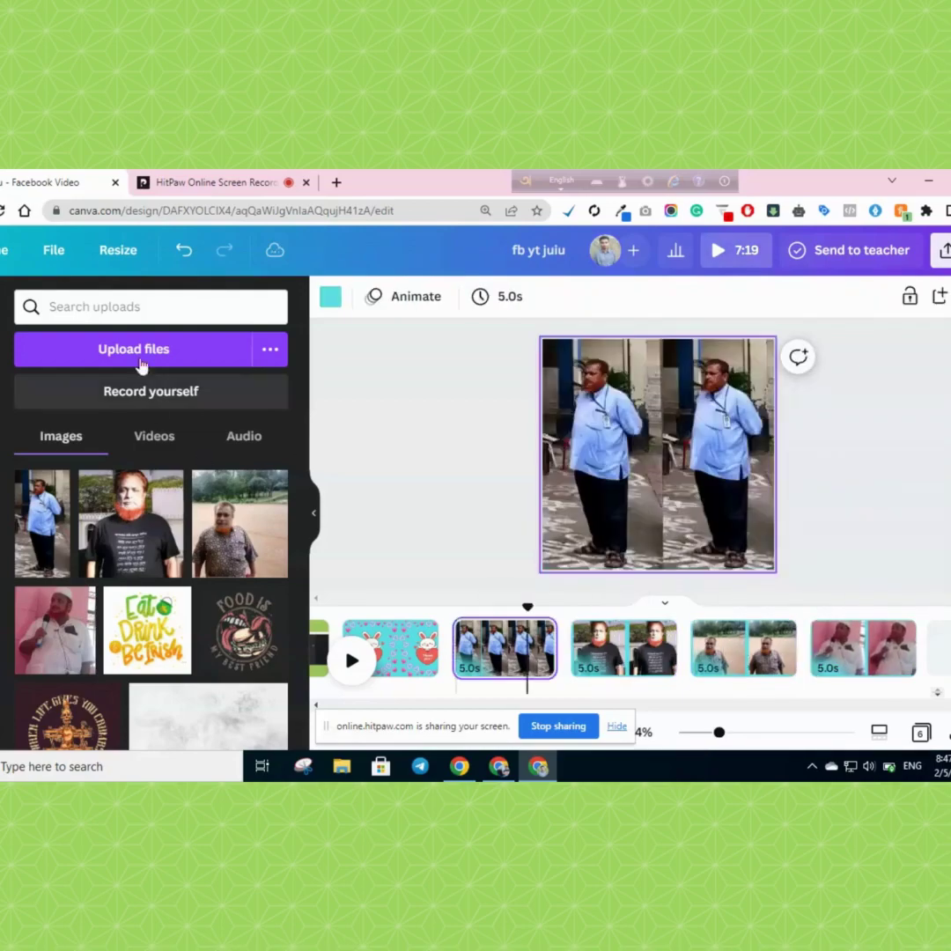
{"action": "left_click", "coordinate": [138, 304]}
{"action": "type", "text": "l"}
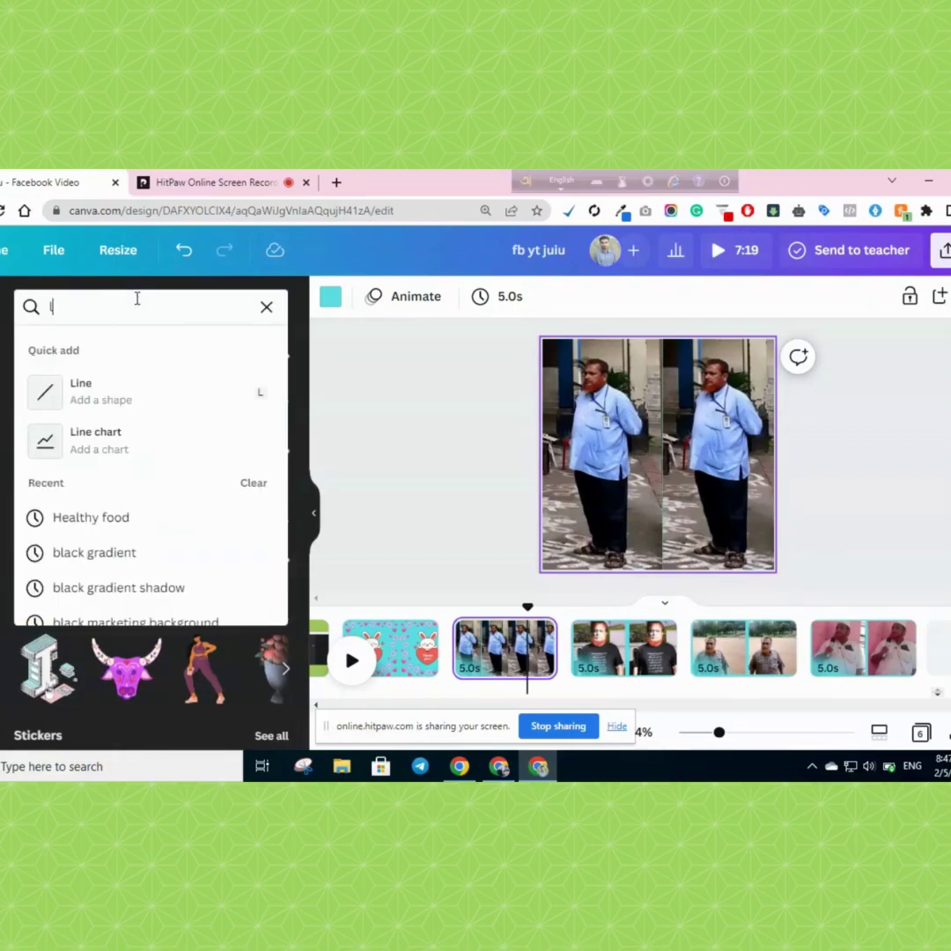
{"action": "type", "text": "ove"}
{"action": "key", "text": "Return"}
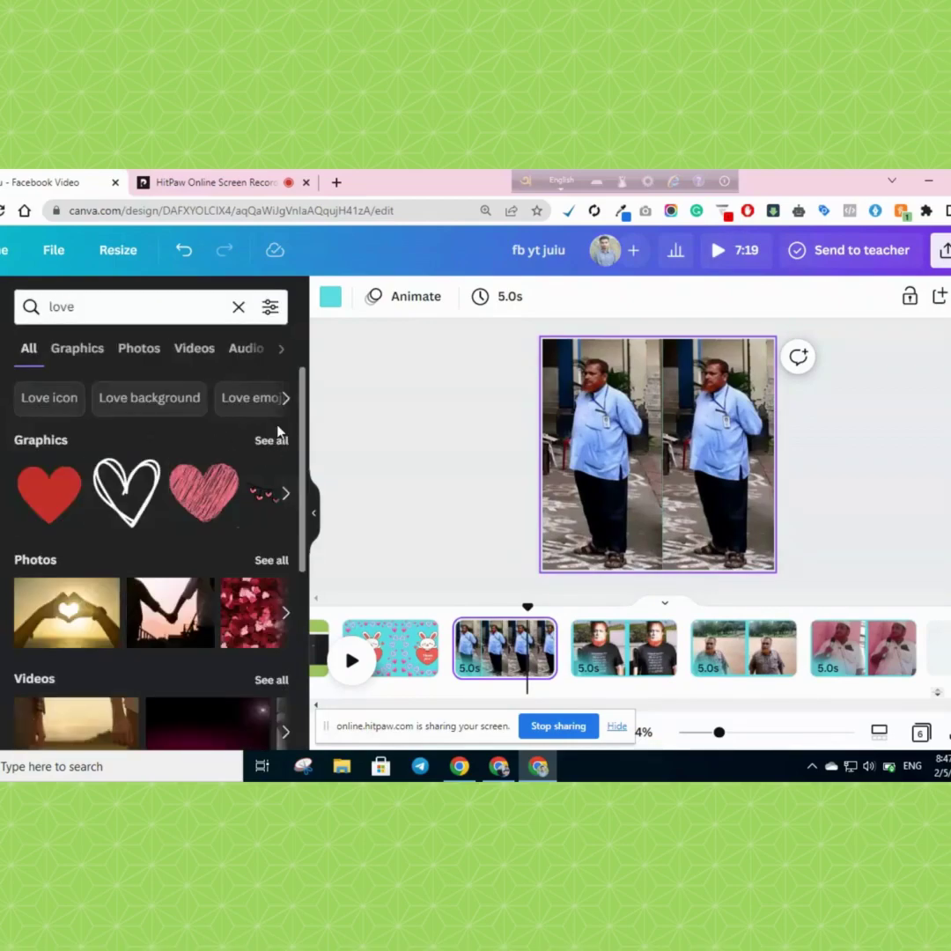
{"action": "left_click", "coordinate": [271, 441]}
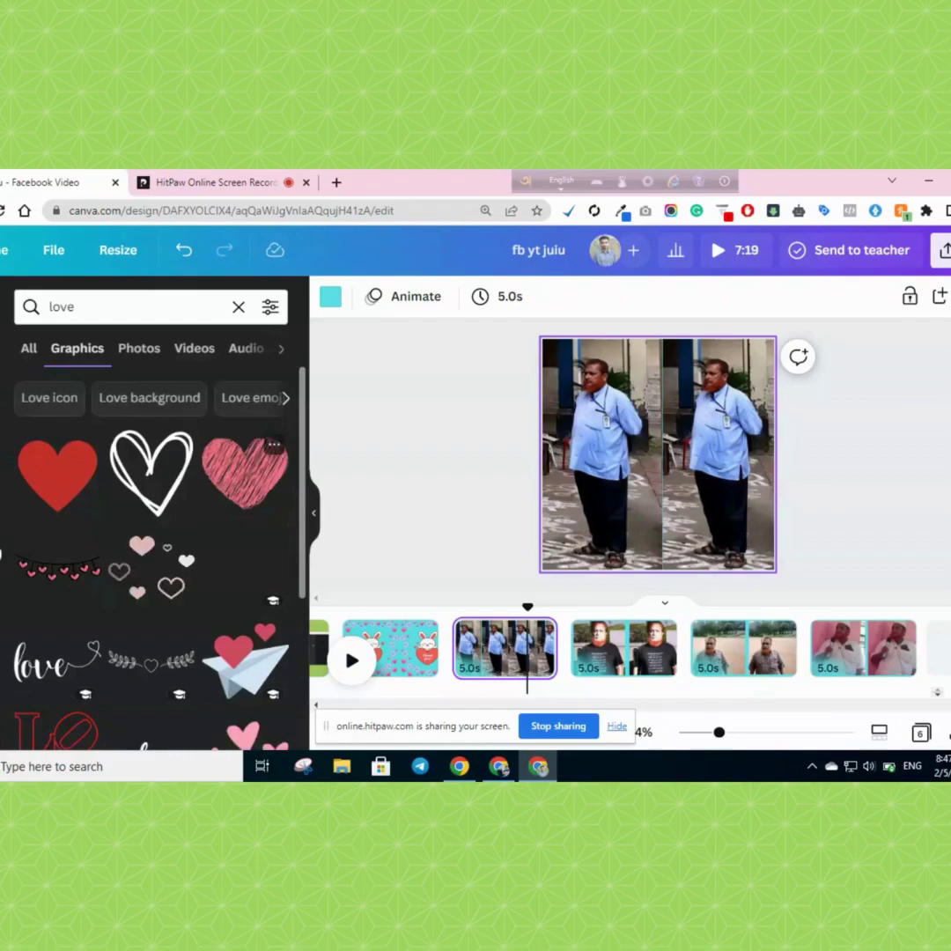
Add a blank page, insert the animated rising red hearts, and place them small at the lower right of the blue-shirt photo page.
{"action": "left_click", "coordinate": [939, 648]}
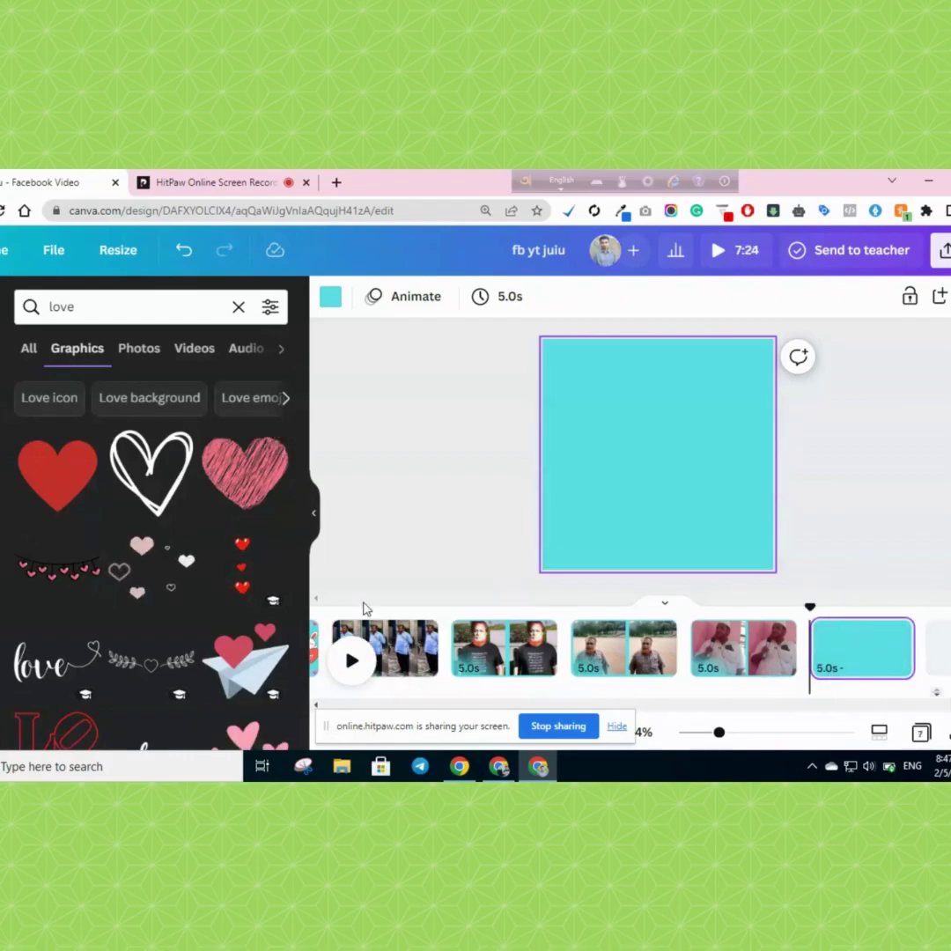
{"action": "left_click", "coordinate": [240, 586]}
{"action": "left_click_drag", "start_coordinate": [669, 472], "coordinate": [735, 476]}
{"action": "left_click_drag", "start_coordinate": [774, 341], "coordinate": [755, 524]}
{"action": "left_click", "coordinate": [900, 526]}
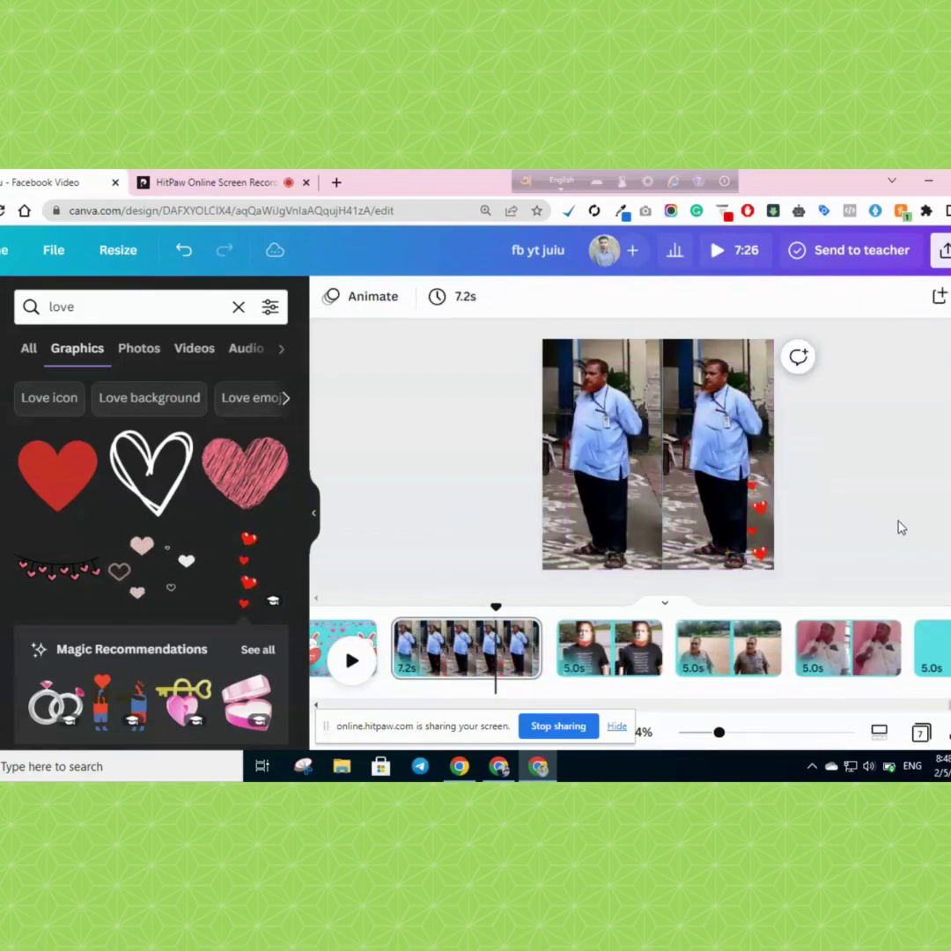
Try the animated pink and white hearts and the curved trail of red hearts on the blank last page.
{"action": "left_click", "coordinate": [936, 647]}
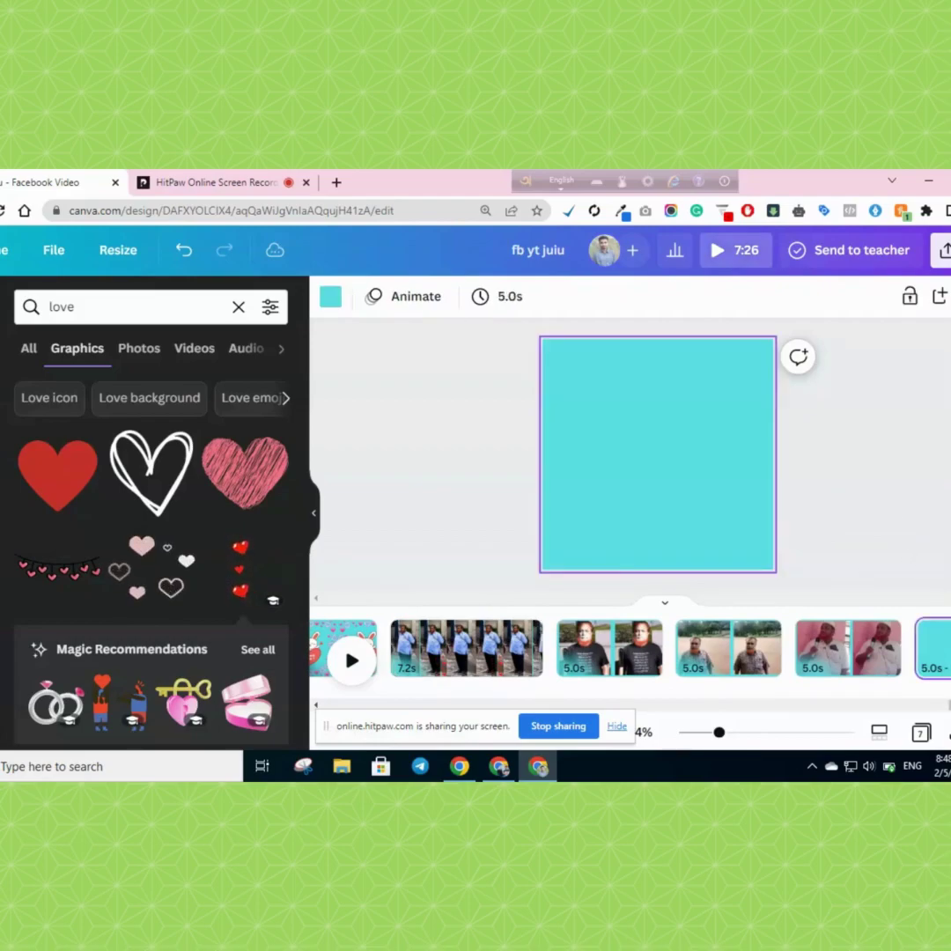
{"action": "left_click", "coordinate": [177, 578]}
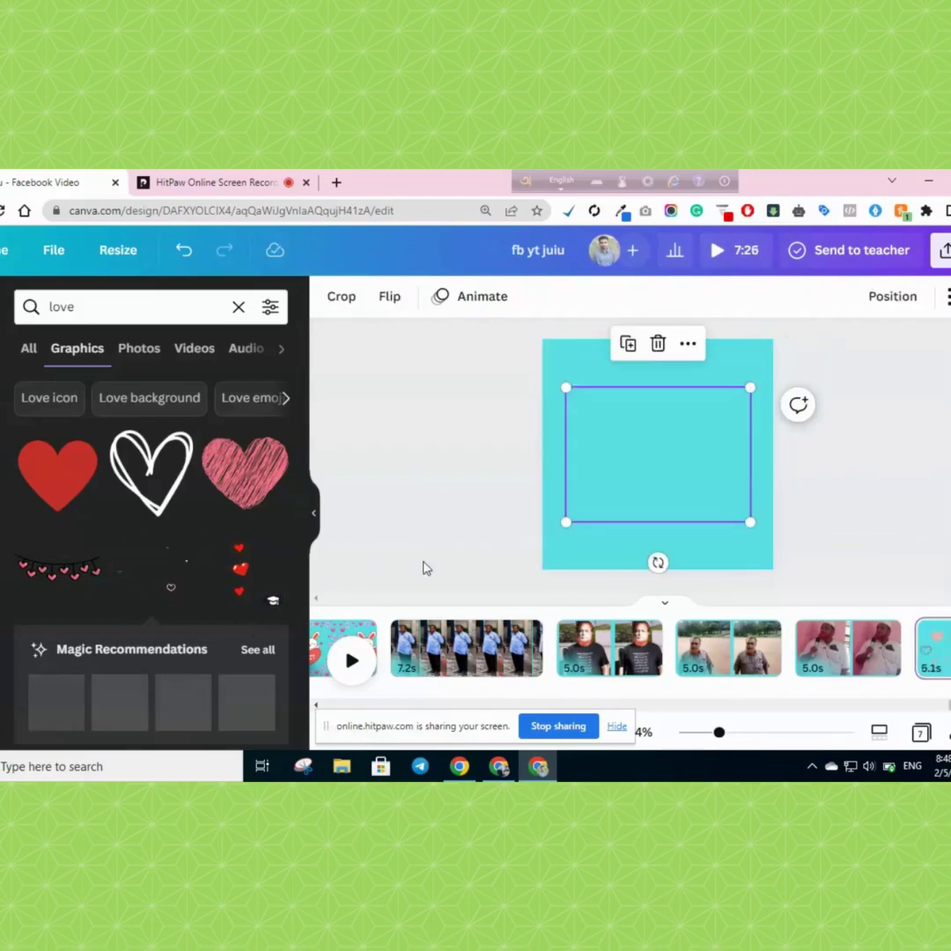
{"action": "scroll", "coordinate": [187, 564], "scroll_direction": "down", "scroll_amount": 1}
{"action": "scroll", "coordinate": [187, 564], "scroll_direction": "down", "scroll_amount": 4}
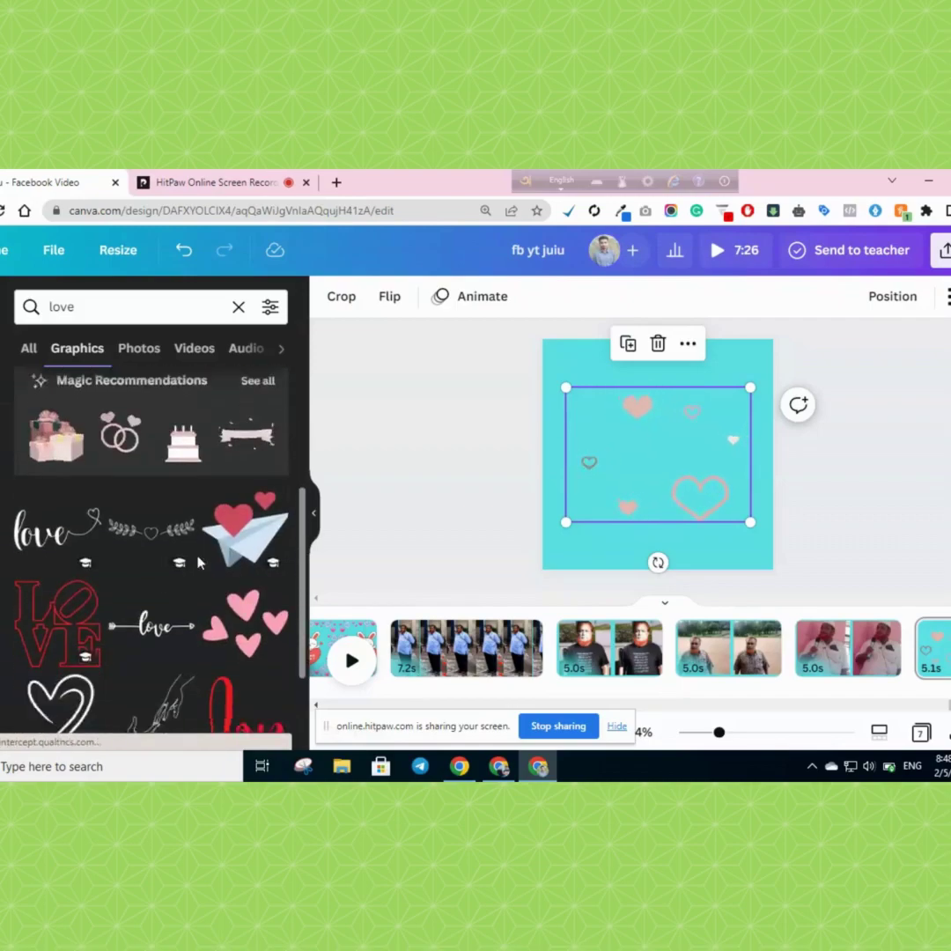
{"action": "scroll", "coordinate": [247, 600], "scroll_direction": "down", "scroll_amount": 1}
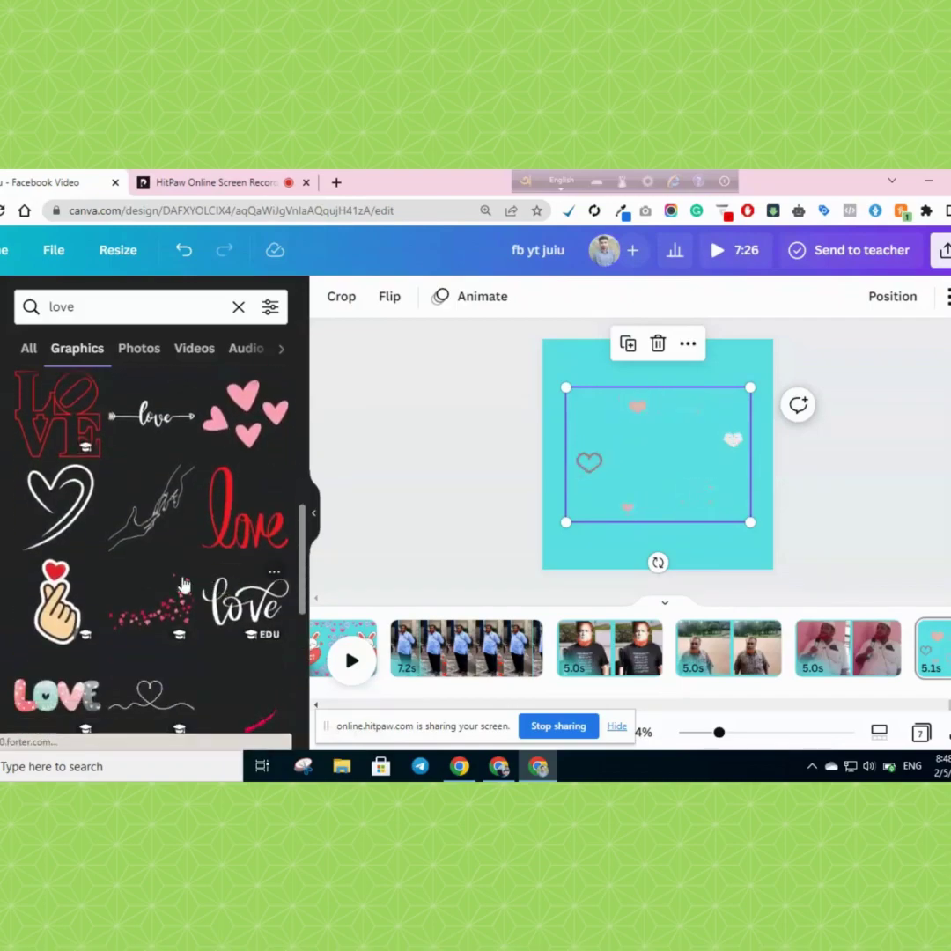
{"action": "left_click", "coordinate": [150, 608]}
{"action": "left_click_drag", "start_coordinate": [870, 641], "coordinate": [776, 527]}
{"action": "mouse_move", "coordinate": [729, 478]}
{"action": "left_mouse_down"}
{"action": "mouse_move", "coordinate": [807, 636]}
{"action": "mouse_move", "coordinate": [894, 627]}
{"action": "mouse_move", "coordinate": [950, 644]}
{"action": "mouse_move", "coordinate": [745, 486]}
{"action": "left_mouse_up"}
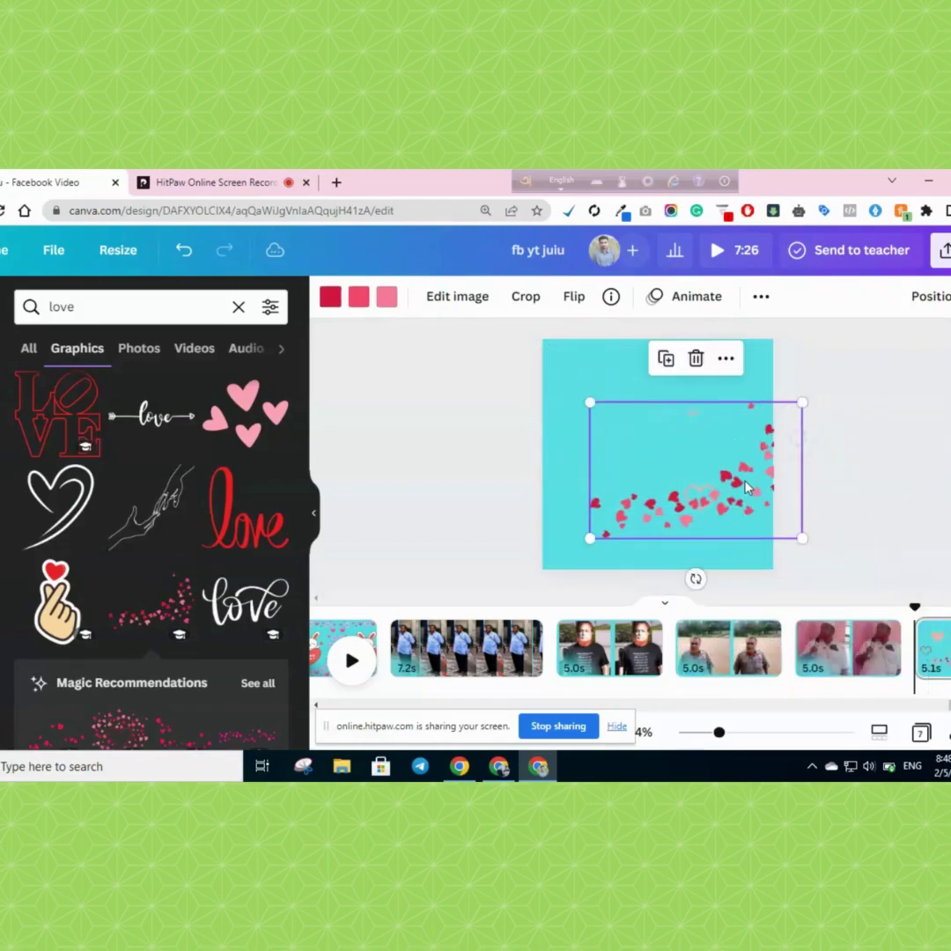
{"action": "key", "text": "Delete"}
From the full magic recommendations, add the pink heart-edged square border to the patterned-shirt photo page and enlarge it to frame the page.
{"action": "scroll", "coordinate": [219, 644], "scroll_direction": "down", "scroll_amount": 2}
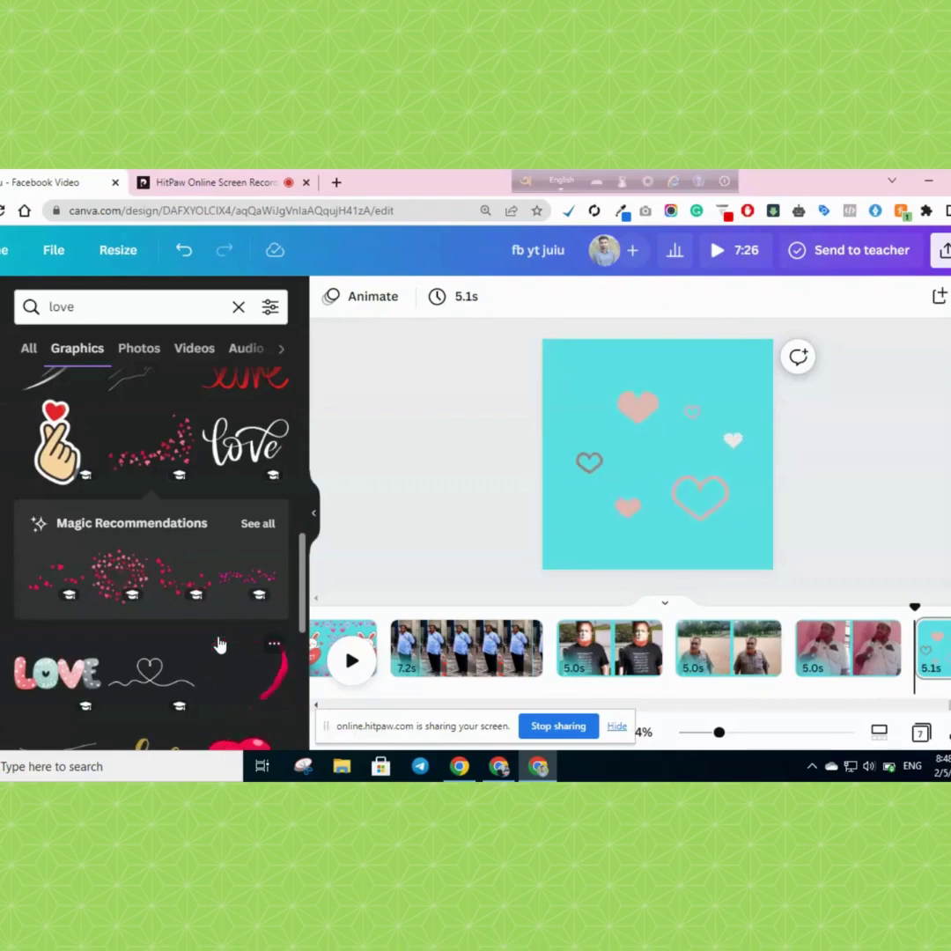
{"action": "left_click", "coordinate": [262, 525]}
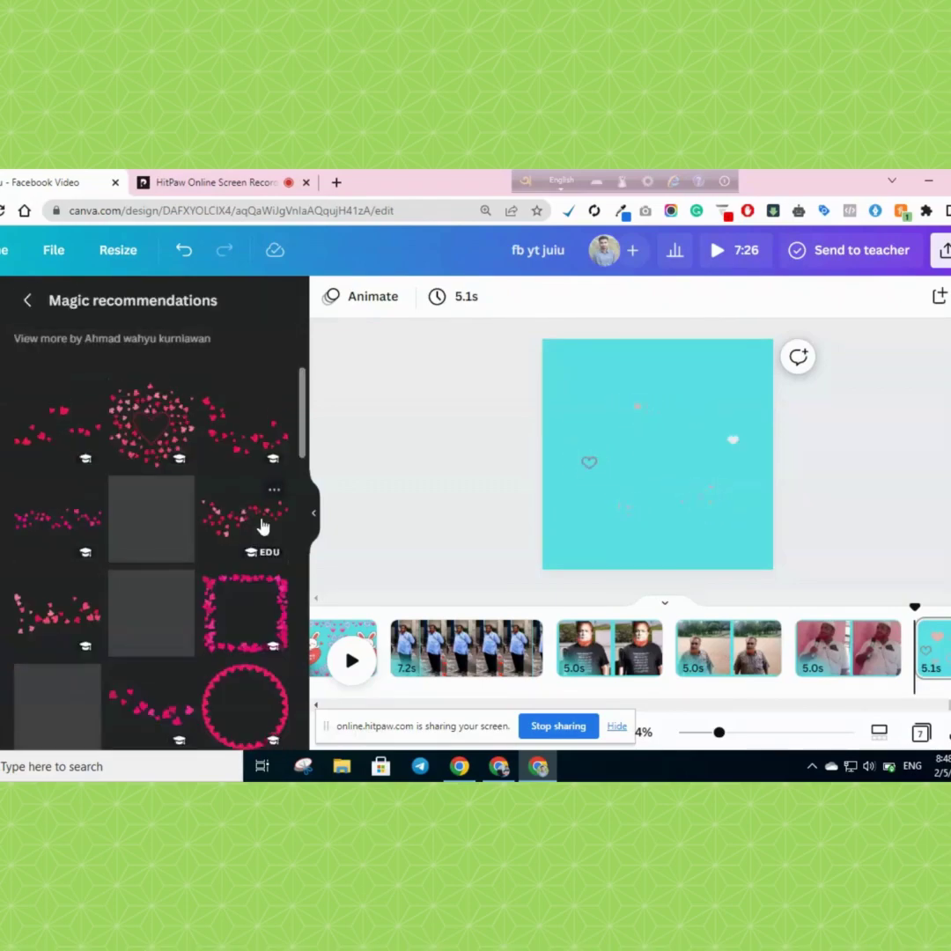
{"action": "scroll", "coordinate": [132, 663], "scroll_direction": "down", "scroll_amount": 2}
{"action": "scroll", "coordinate": [133, 663], "scroll_direction": "down", "scroll_amount": 8}
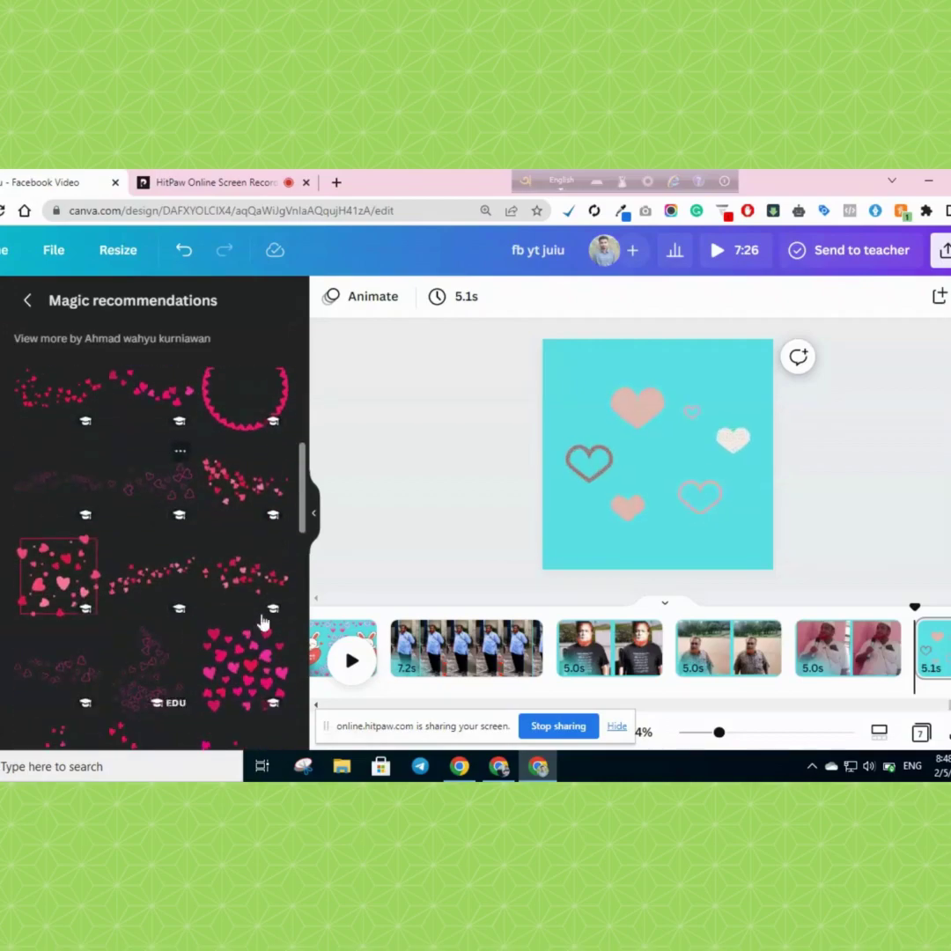
{"action": "left_click", "coordinate": [57, 552]}
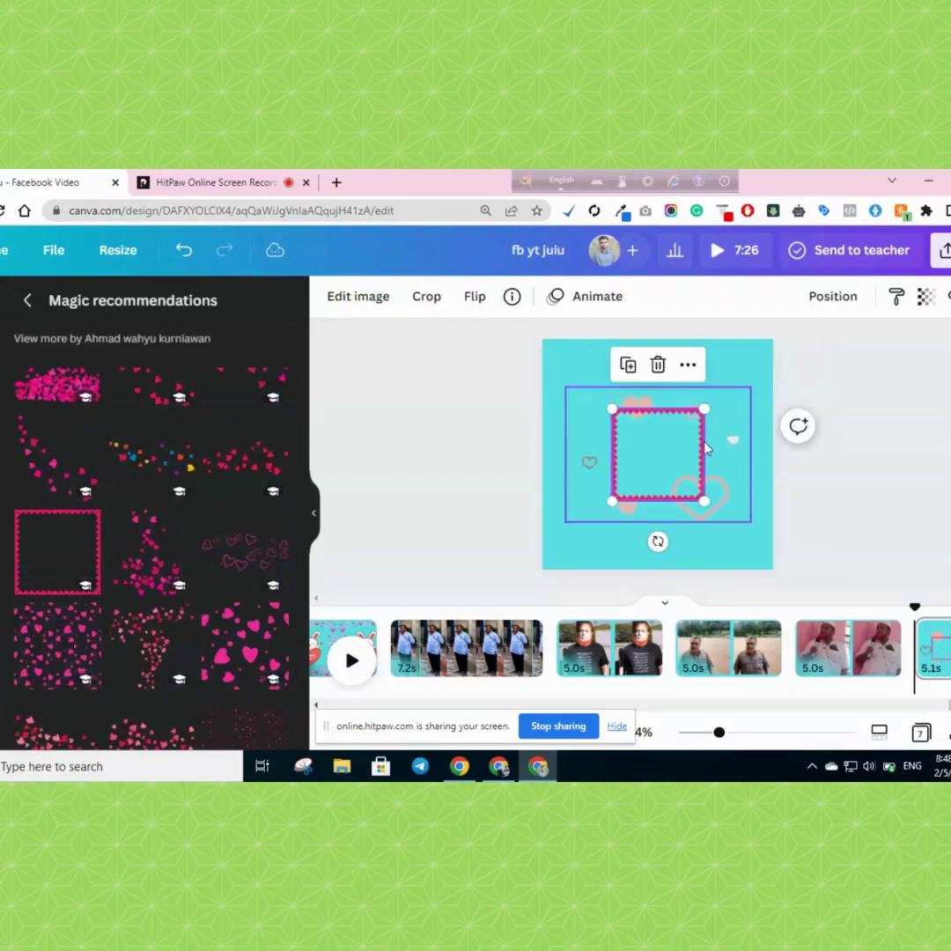
{"action": "left_click_drag", "start_coordinate": [680, 452], "coordinate": [684, 509]}
{"action": "left_click", "coordinate": [735, 669]}
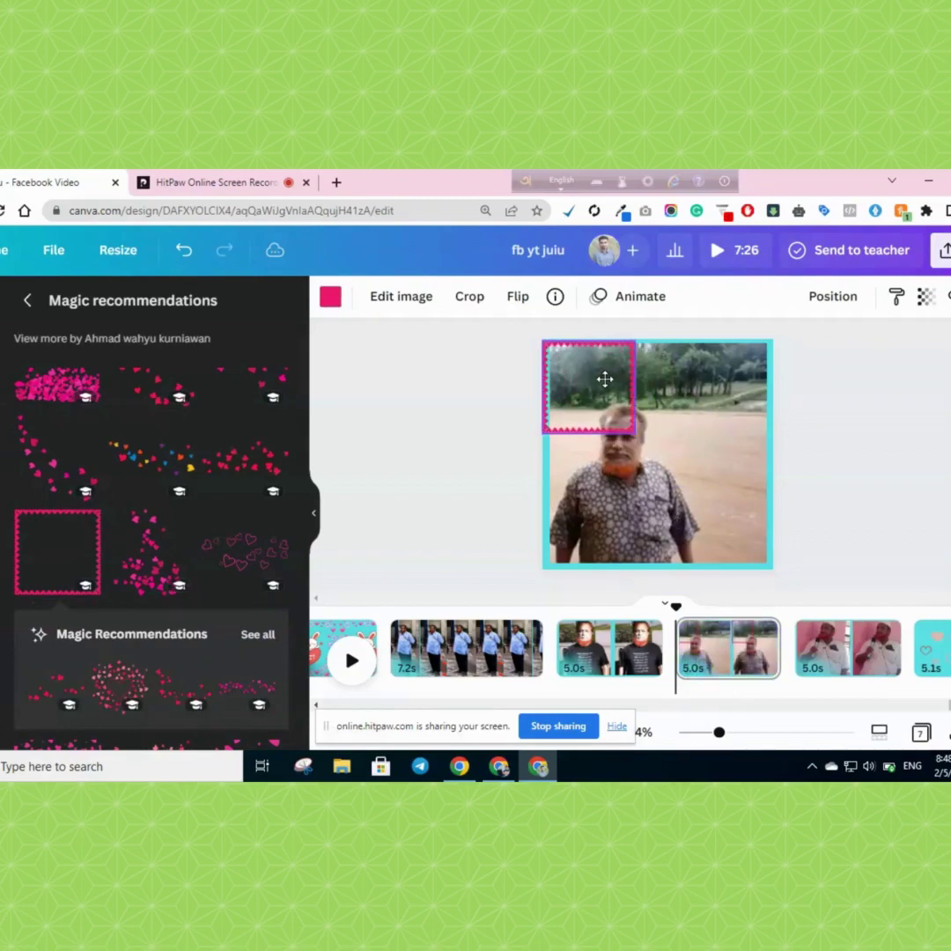
{"action": "left_click_drag", "start_coordinate": [634, 430], "coordinate": [812, 531]}
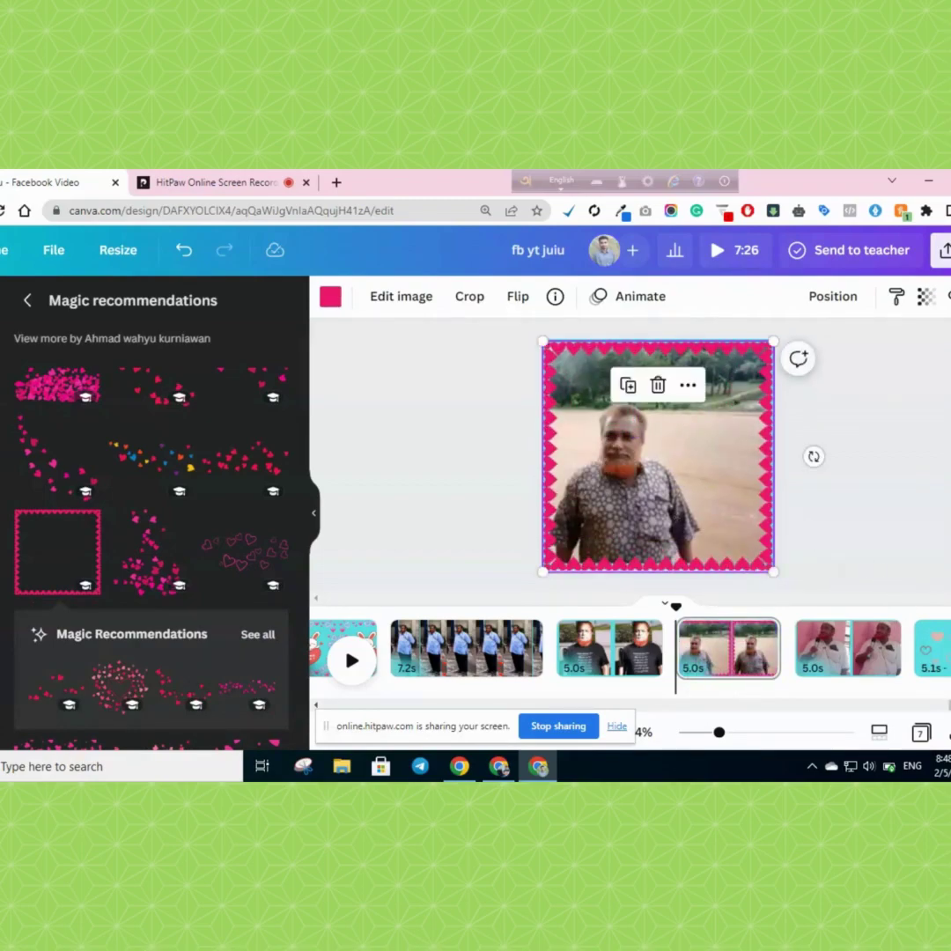
Replace the animated hearts on the last page with the outlined heart ringed by small hearts, enlarged to fill the page.
{"action": "left_click", "coordinate": [931, 647]}
{"action": "scroll", "coordinate": [123, 655], "scroll_direction": "down", "scroll_amount": 4}
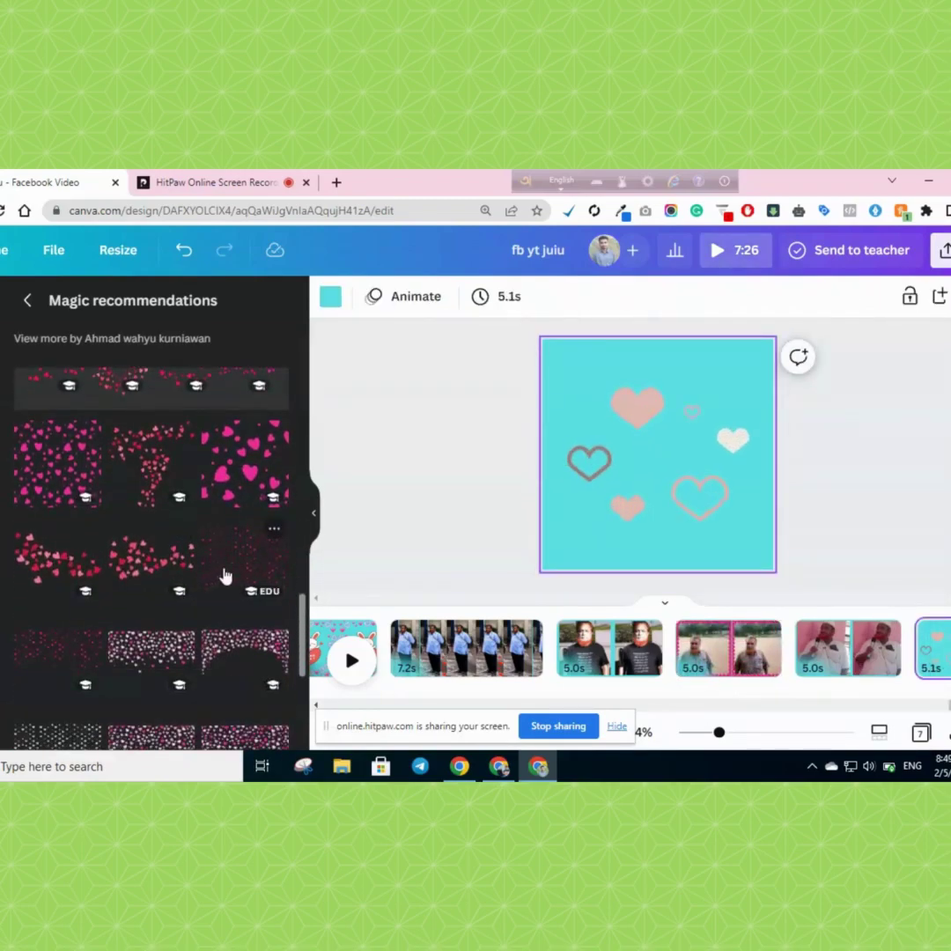
{"action": "scroll", "coordinate": [270, 569], "scroll_direction": "down", "scroll_amount": 5}
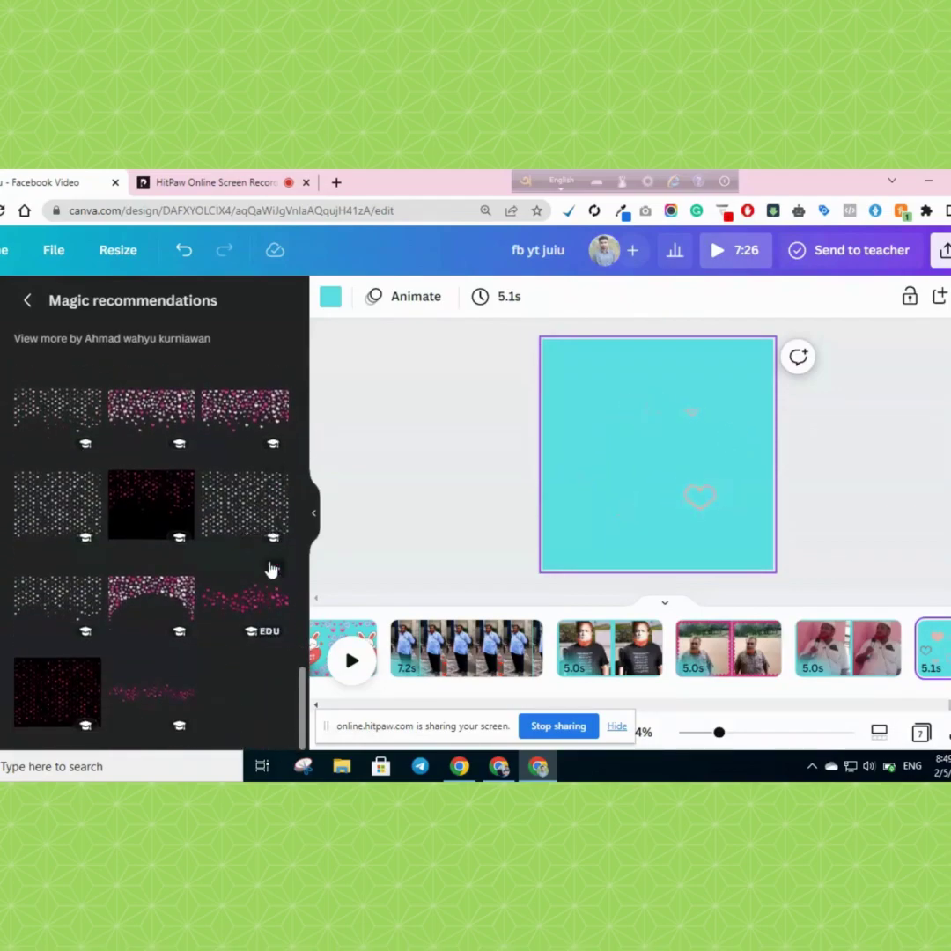
{"action": "scroll", "coordinate": [217, 643], "scroll_direction": "up", "scroll_amount": 10}
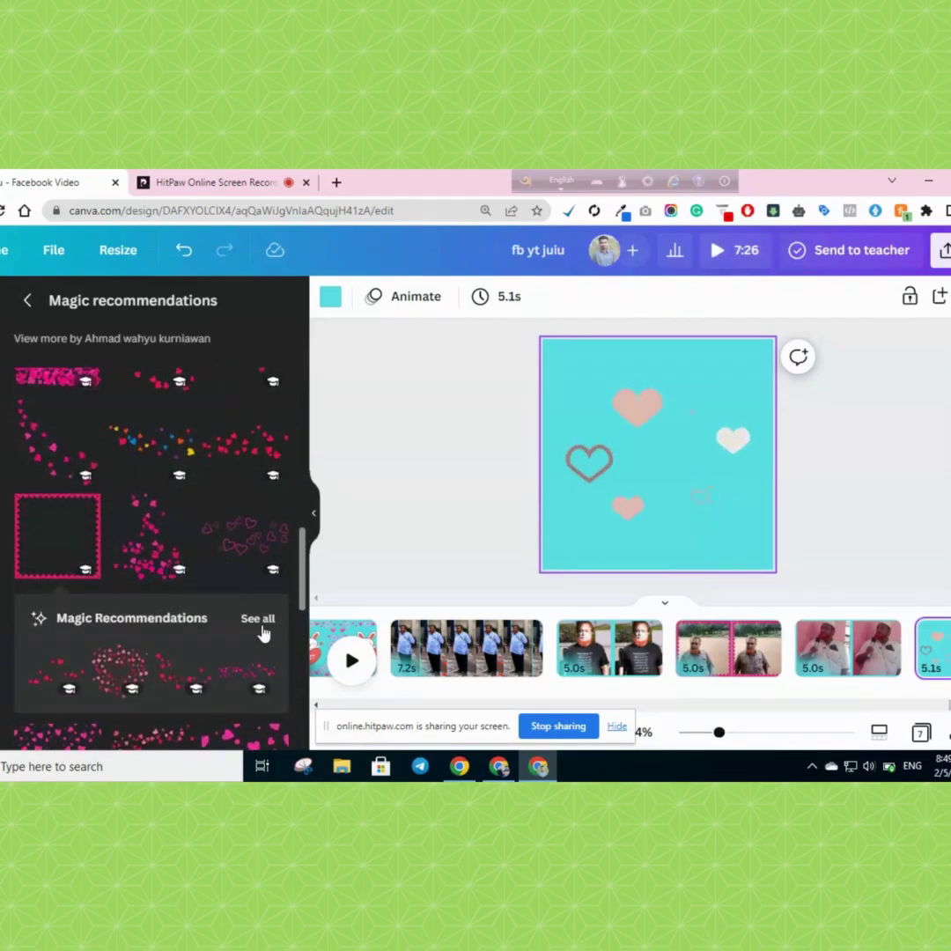
{"action": "left_click", "coordinate": [135, 438]}
{"action": "left_click_drag", "start_coordinate": [747, 518], "coordinate": [786, 570]}
{"action": "left_click_drag", "start_coordinate": [723, 497], "coordinate": [709, 496]}
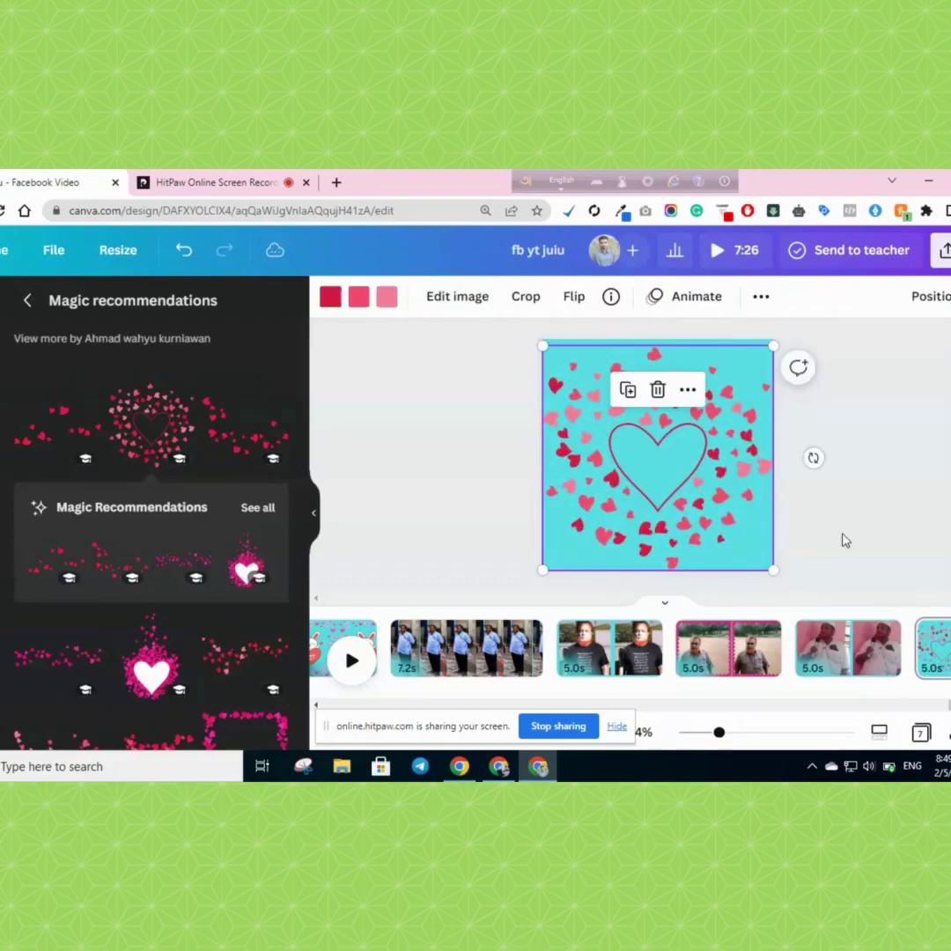
Look through the remaining magic recommendations, the "love" graphics and the related "Love icon" results for another heart design.
{"action": "scroll", "coordinate": [190, 634], "scroll_direction": "down", "scroll_amount": 5}
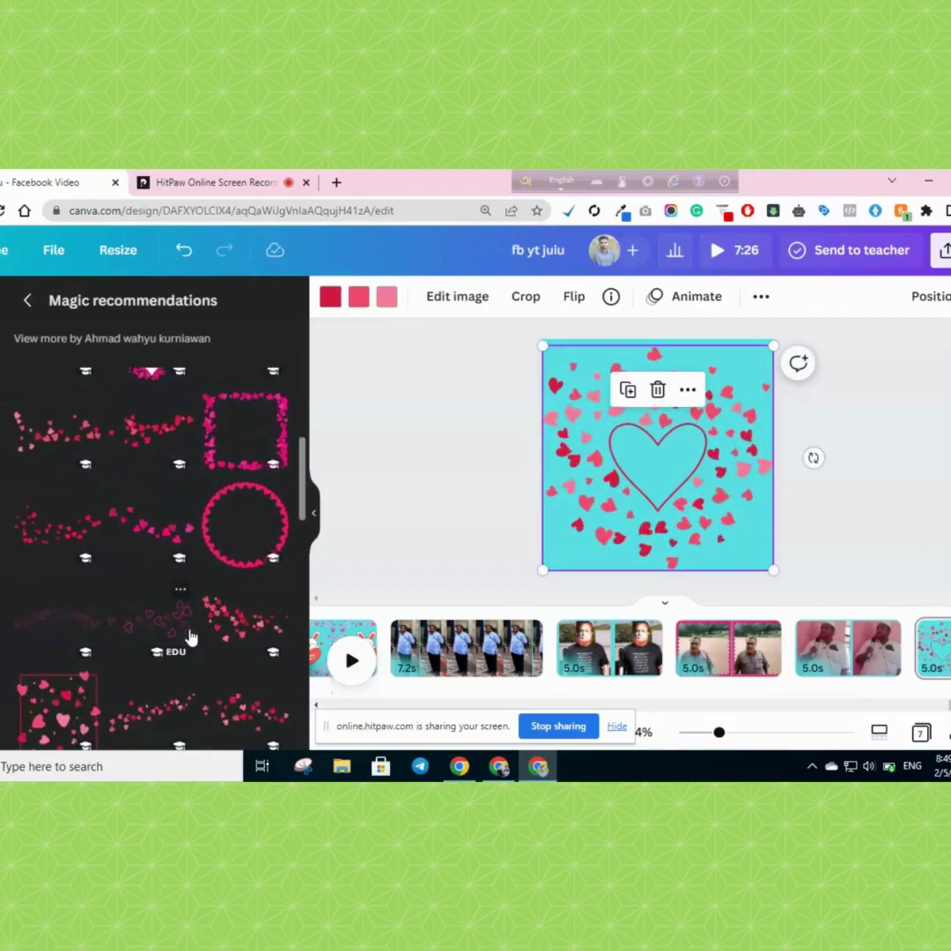
{"action": "scroll", "coordinate": [144, 546], "scroll_direction": "down", "scroll_amount": 4}
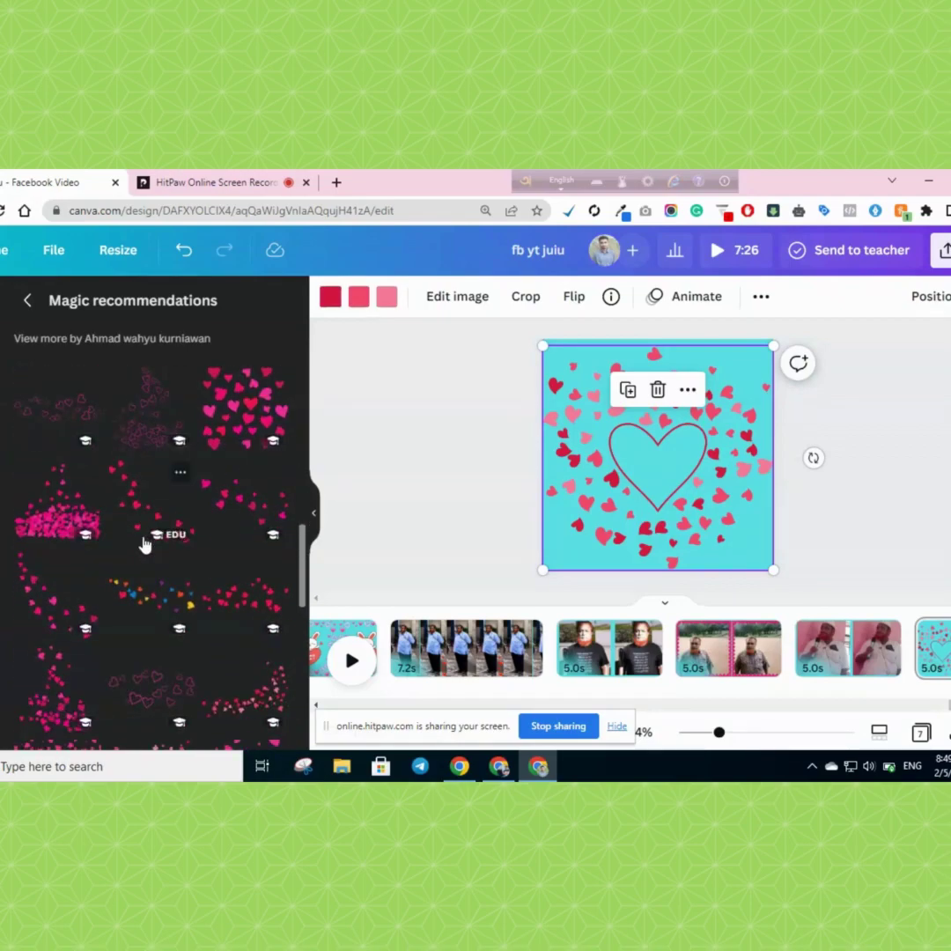
{"action": "scroll", "coordinate": [143, 546], "scroll_direction": "down", "scroll_amount": 5}
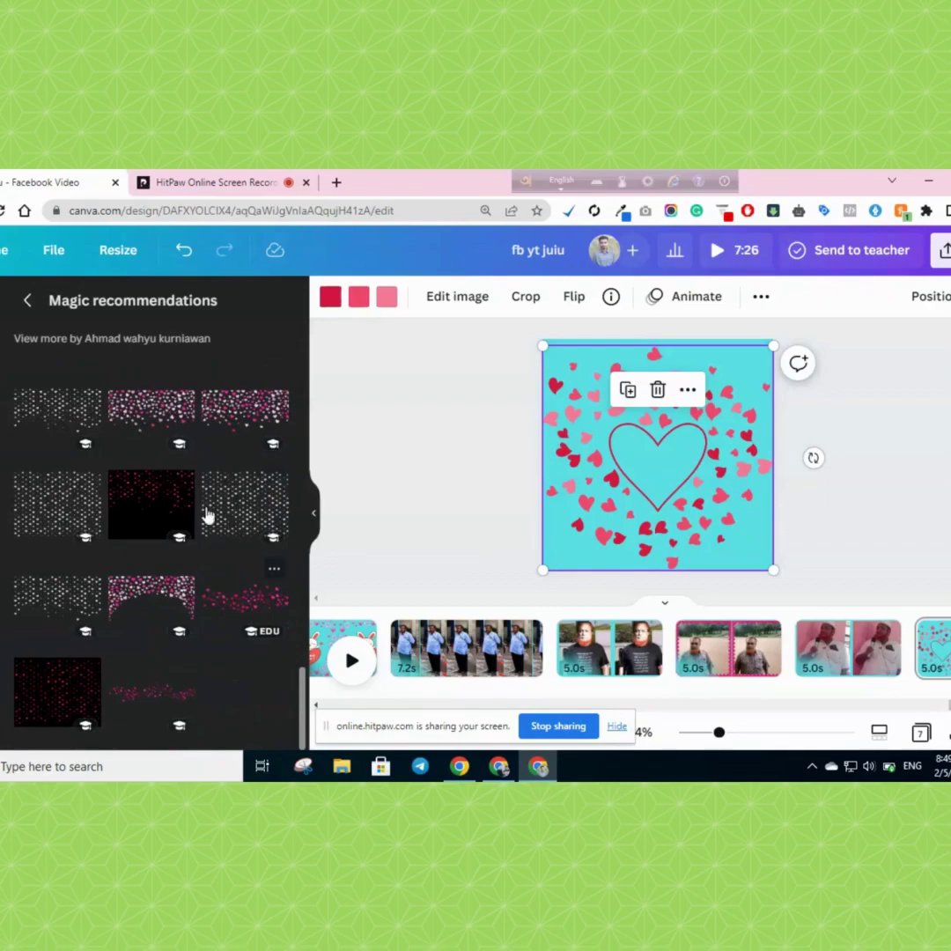
{"action": "left_click", "coordinate": [25, 302]}
{"action": "scroll", "coordinate": [191, 569], "scroll_direction": "down", "scroll_amount": 5}
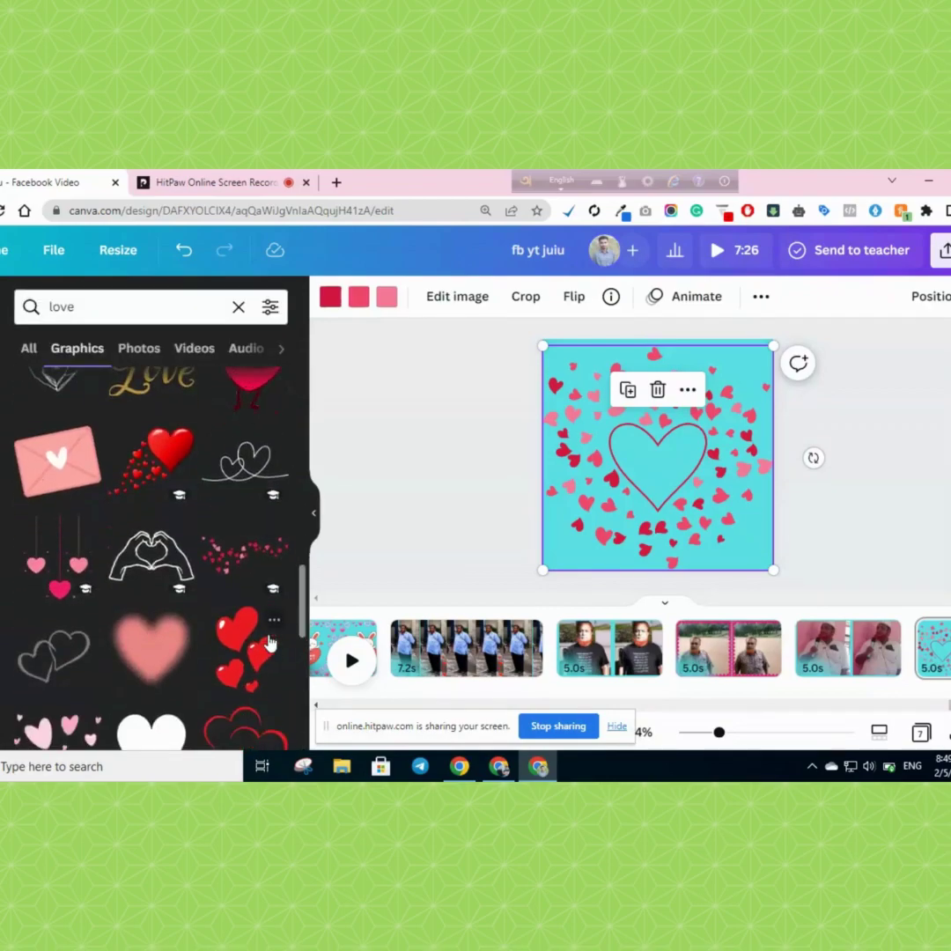
{"action": "scroll", "coordinate": [271, 643], "scroll_direction": "down", "scroll_amount": 5}
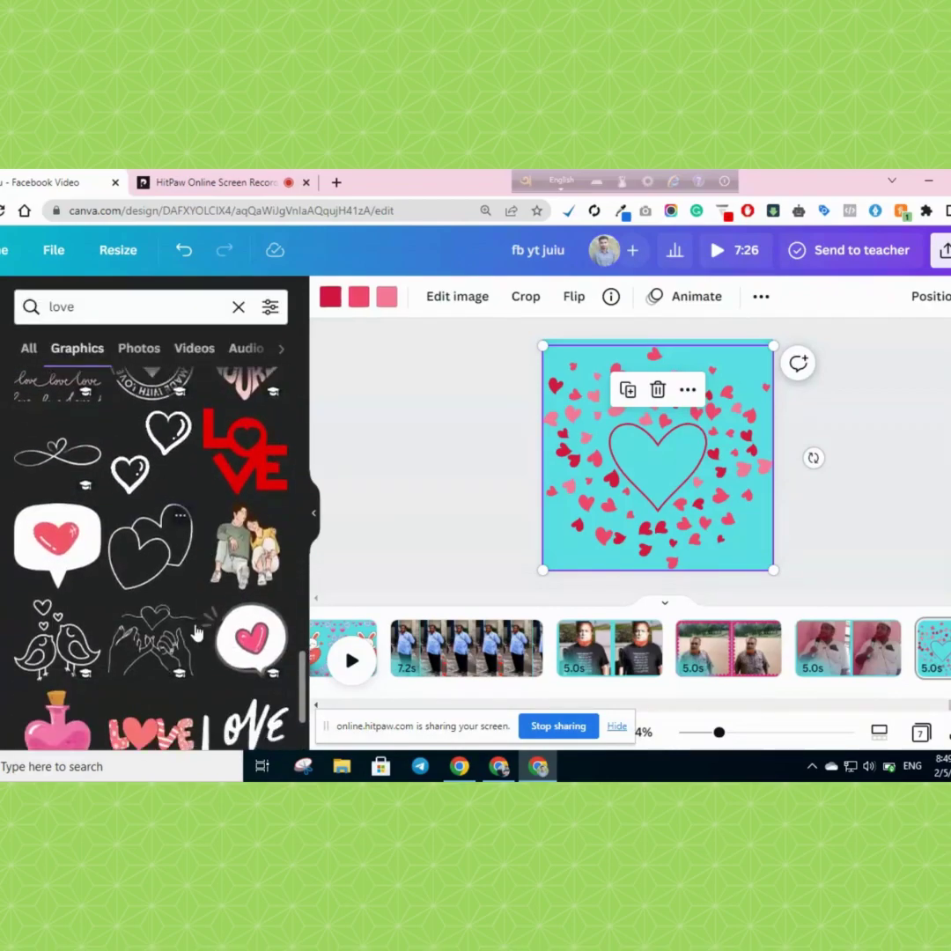
{"action": "scroll", "coordinate": [197, 632], "scroll_direction": "down", "scroll_amount": 2}
{"action": "scroll", "coordinate": [169, 528], "scroll_direction": "down", "scroll_amount": 4}
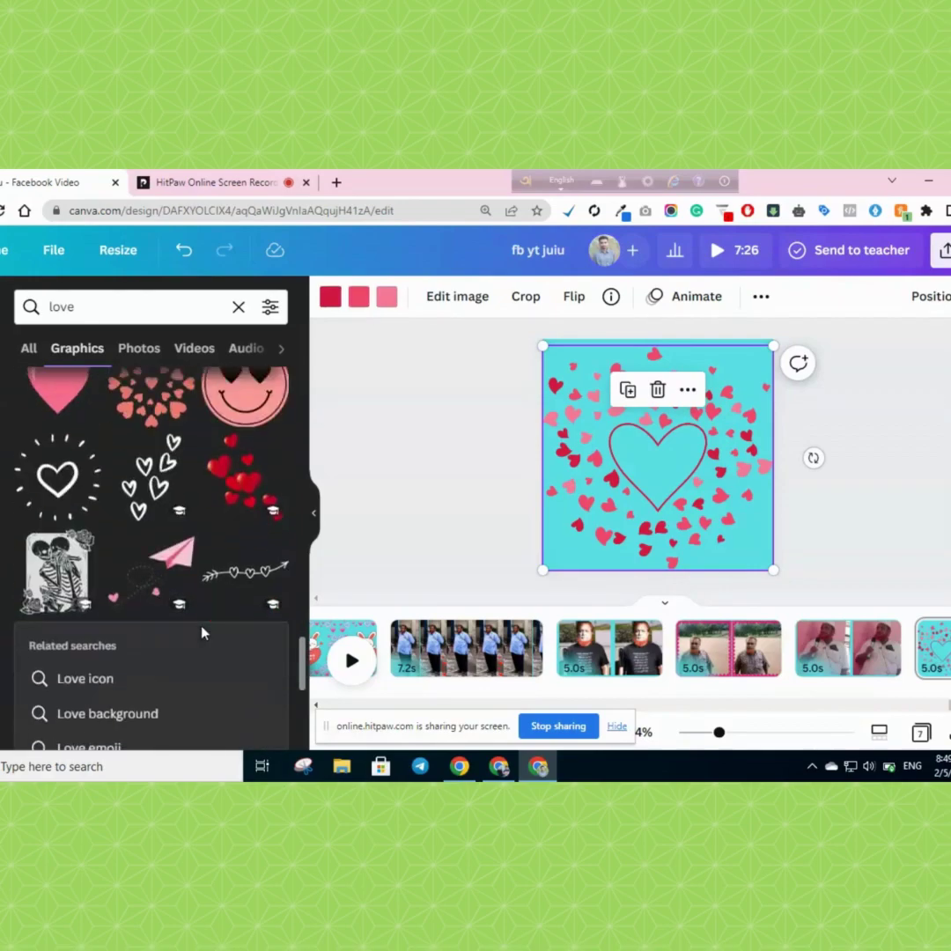
{"action": "left_click", "coordinate": [86, 509]}
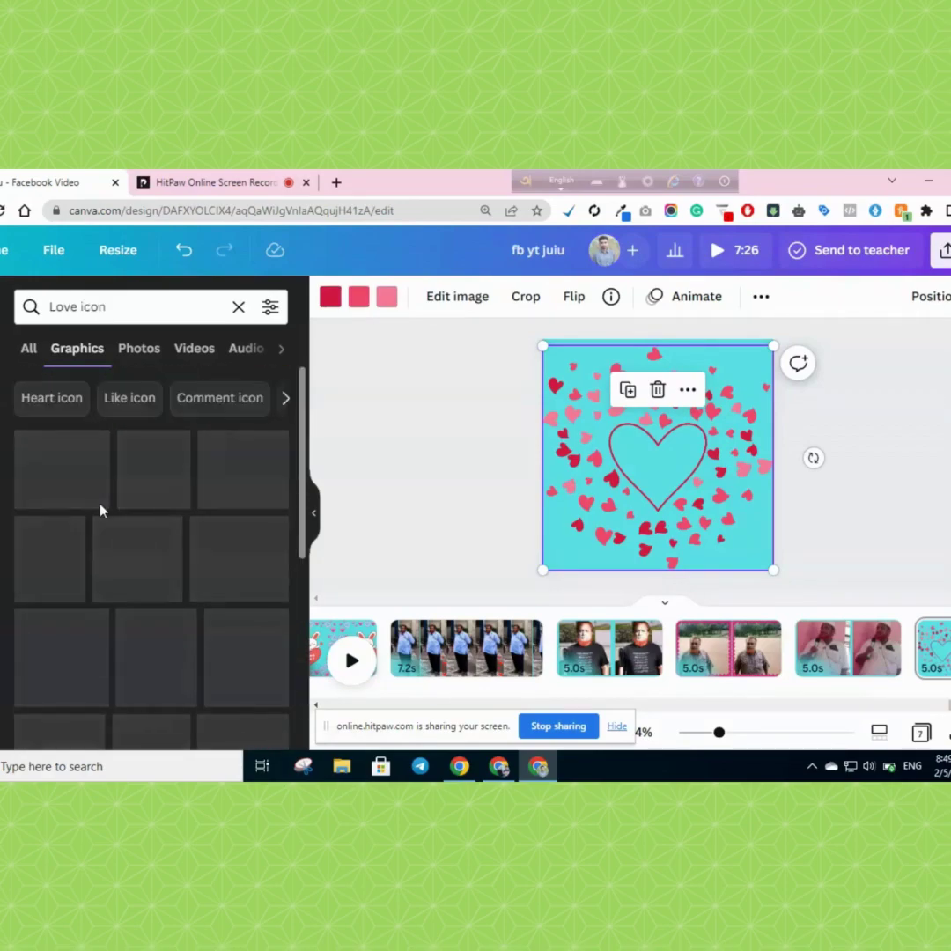
{"action": "scroll", "coordinate": [244, 601], "scroll_direction": "down", "scroll_amount": 5}
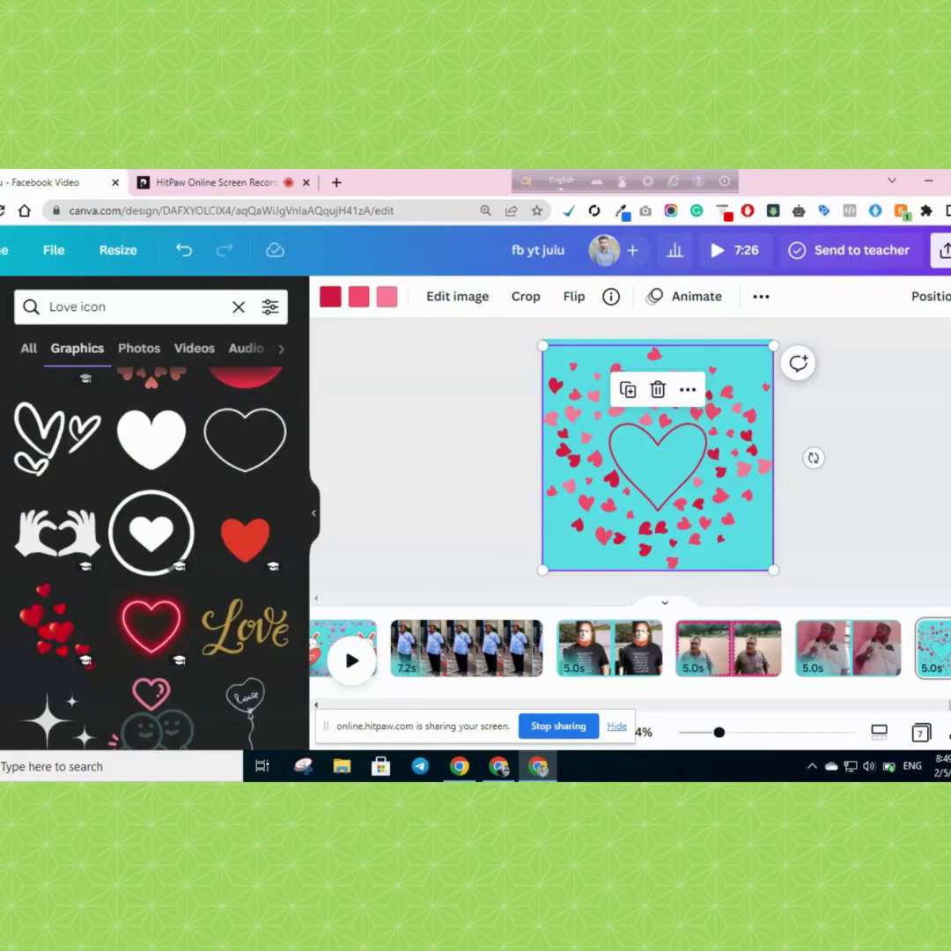
From the frames matching "love", add the heart-shaped frame to the last page and fit it inside the outlined heart.
{"action": "left_click", "coordinate": [238, 308]}
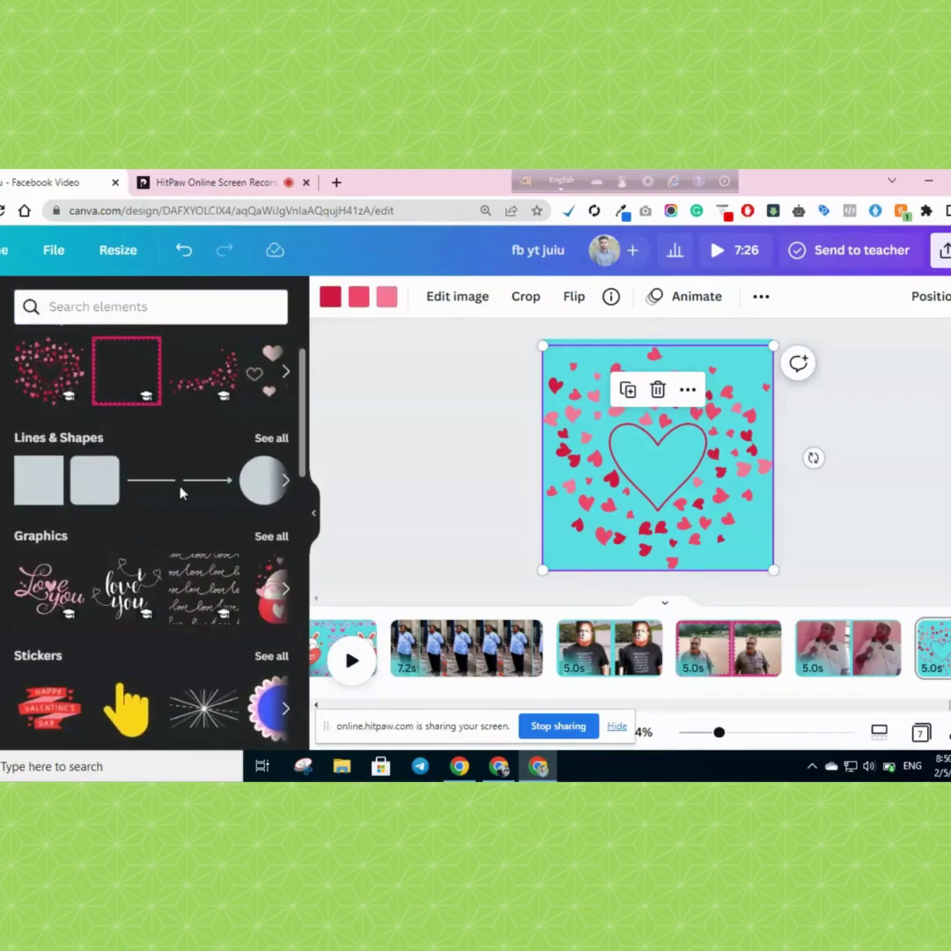
{"action": "scroll", "coordinate": [203, 502], "scroll_direction": "down", "scroll_amount": 15}
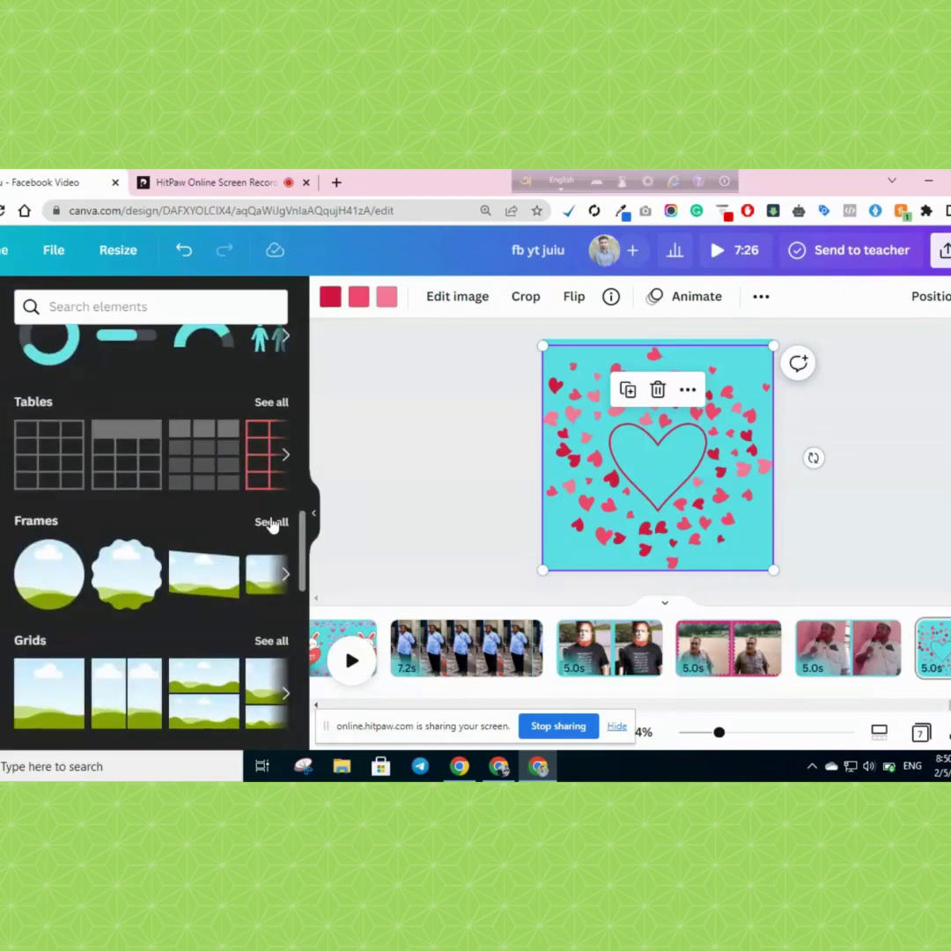
{"action": "left_click", "coordinate": [272, 522]}
{"action": "left_click", "coordinate": [128, 339]}
{"action": "type", "text": "l"}
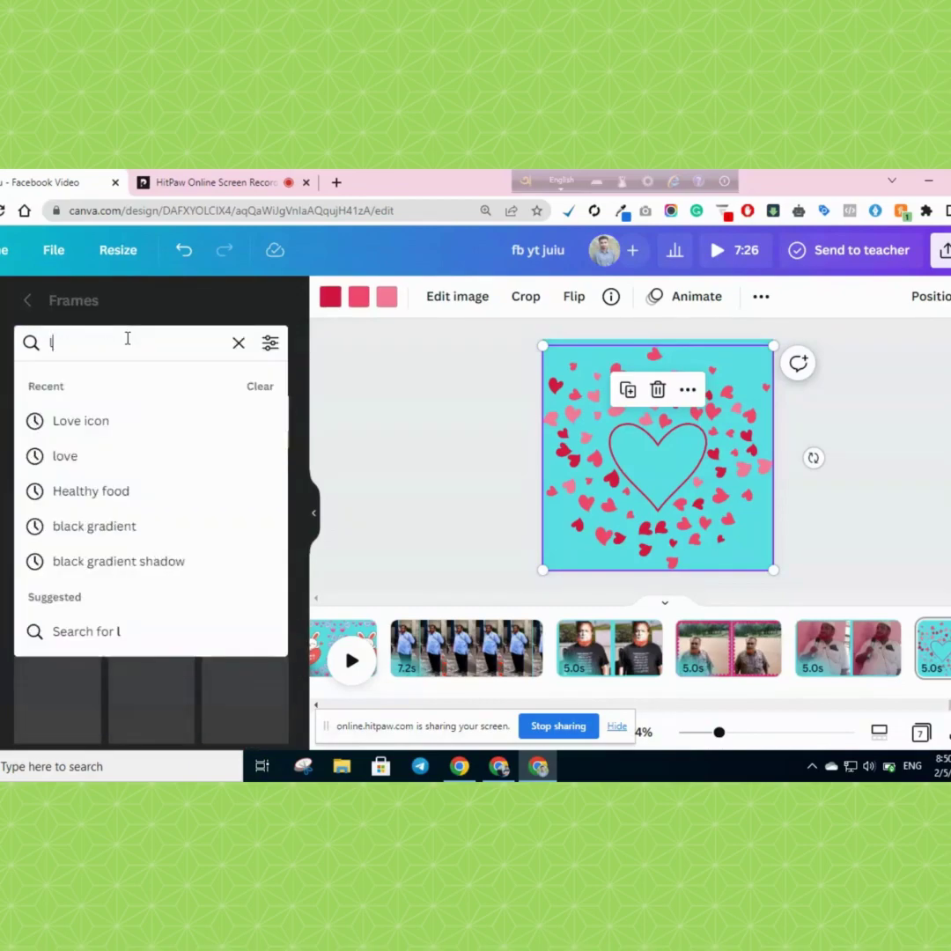
{"action": "type", "text": "ove"}
{"action": "left_click", "coordinate": [87, 457]}
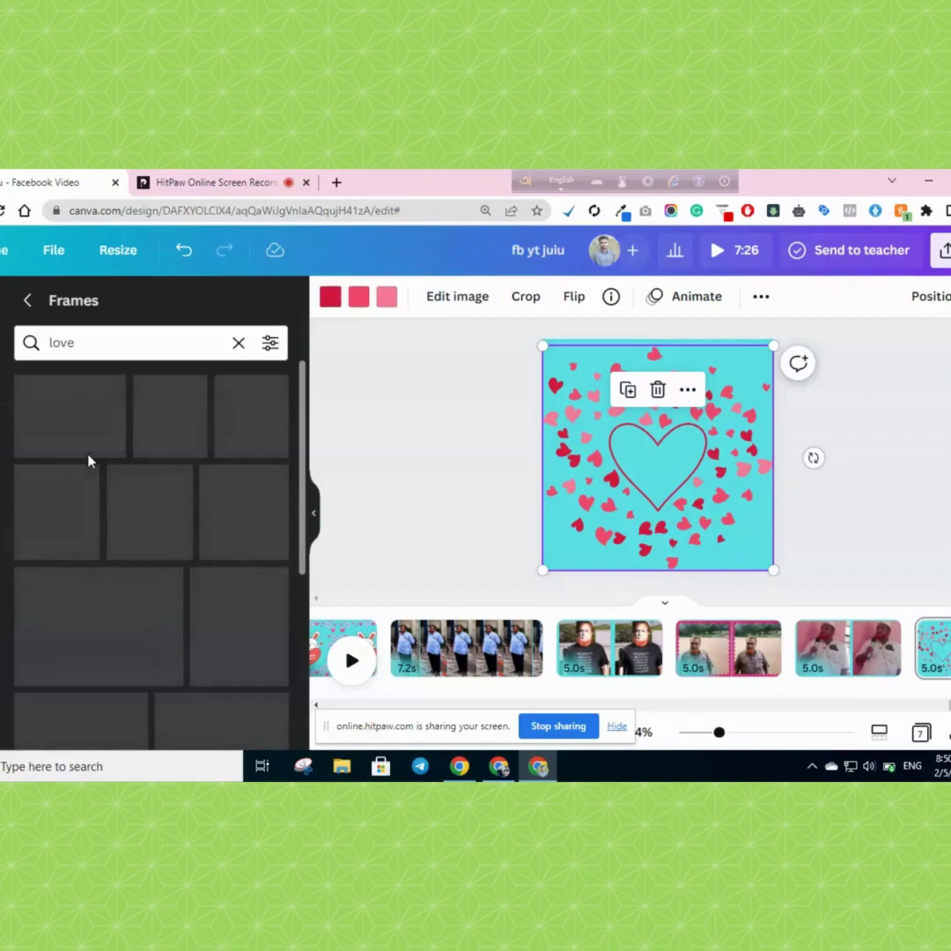
{"action": "left_click", "coordinate": [238, 423]}
{"action": "left_click_drag", "start_coordinate": [681, 437], "coordinate": [679, 460]}
{"action": "left_click_drag", "start_coordinate": [716, 537], "coordinate": [685, 507]}
{"action": "left_click_drag", "start_coordinate": [651, 454], "coordinate": [667, 454]}
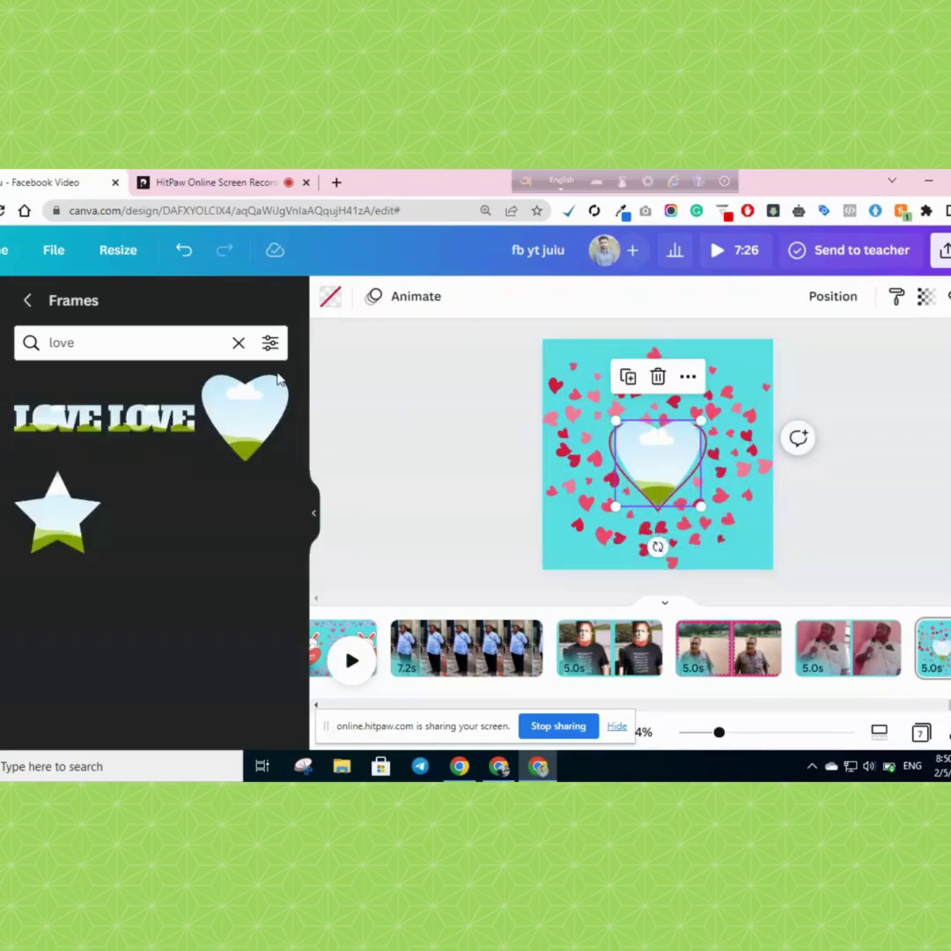
Browse the full frames collection and try the pink-outlined heart frame over the middle of the last page.
{"action": "left_click", "coordinate": [238, 345]}
{"action": "scroll", "coordinate": [222, 516], "scroll_direction": "down", "scroll_amount": 5}
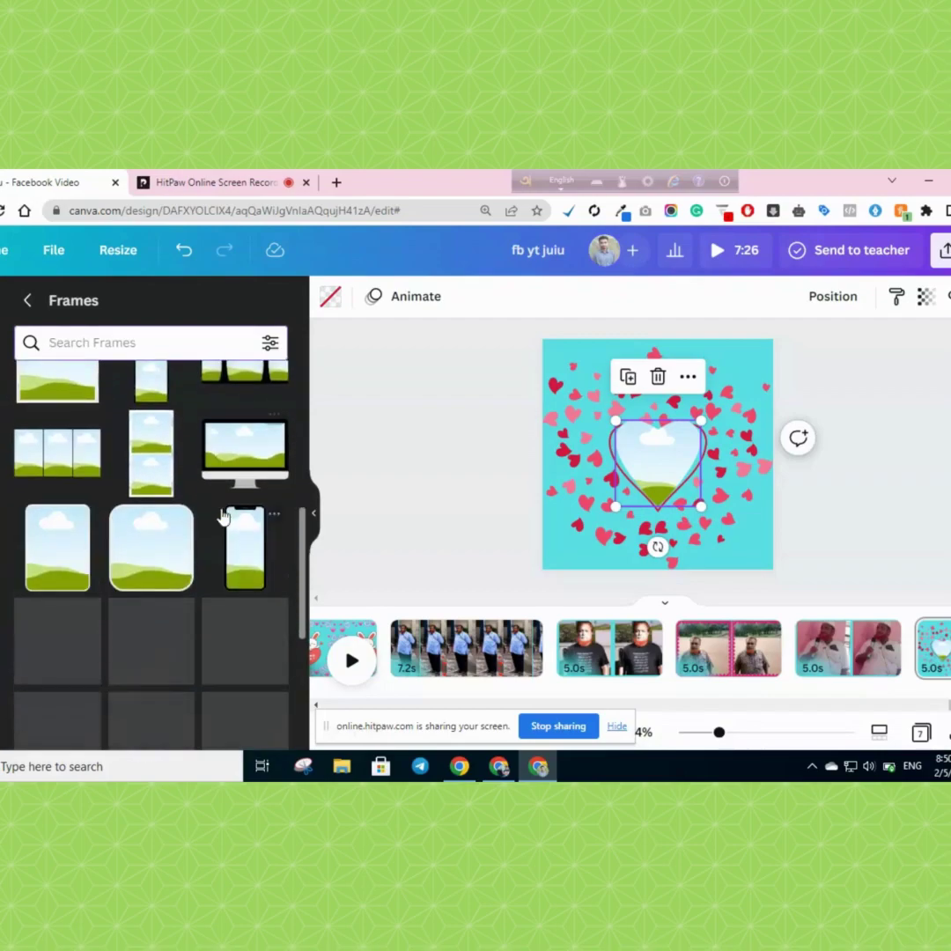
{"action": "scroll", "coordinate": [222, 517], "scroll_direction": "down", "scroll_amount": 10}
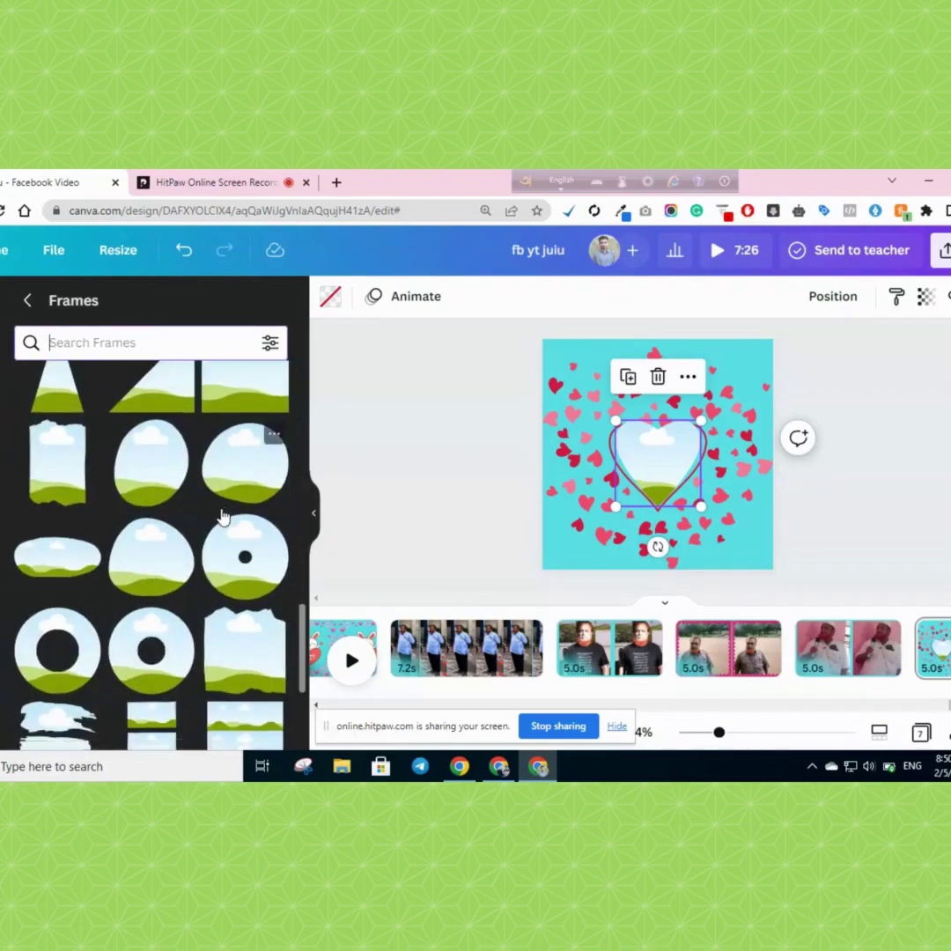
{"action": "scroll", "coordinate": [222, 516], "scroll_direction": "down", "scroll_amount": 10}
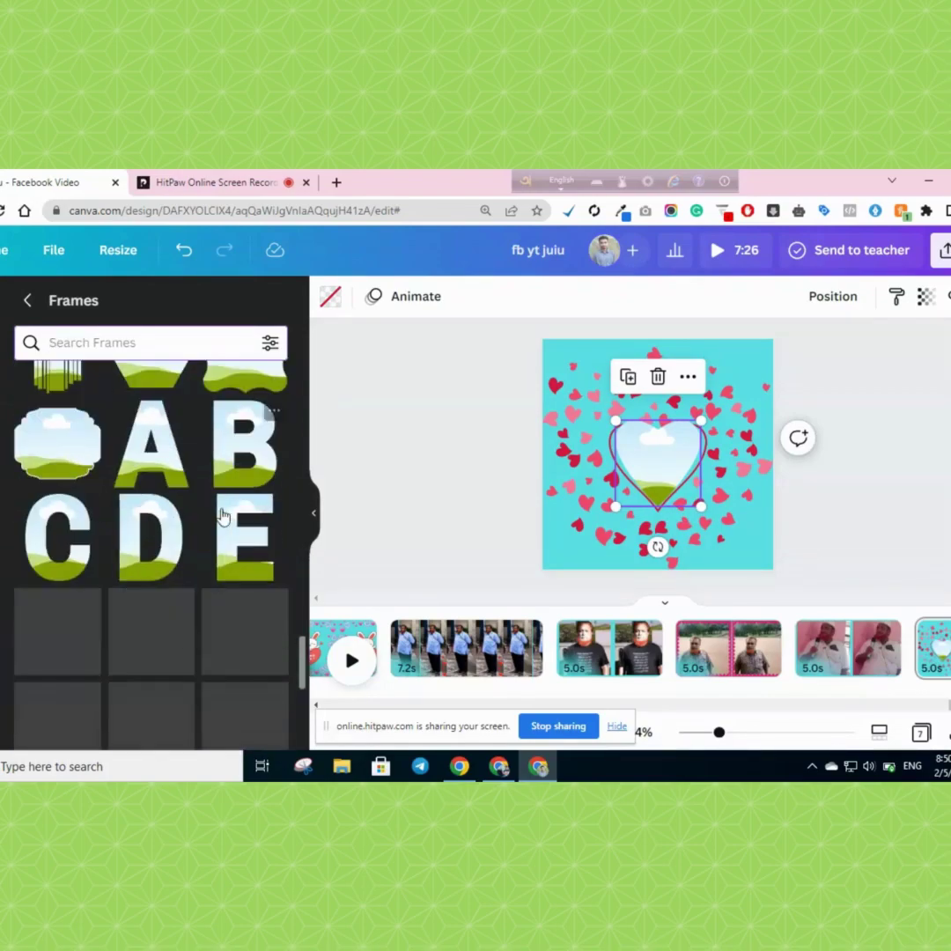
{"action": "scroll", "coordinate": [202, 454], "scroll_direction": "down", "scroll_amount": 10}
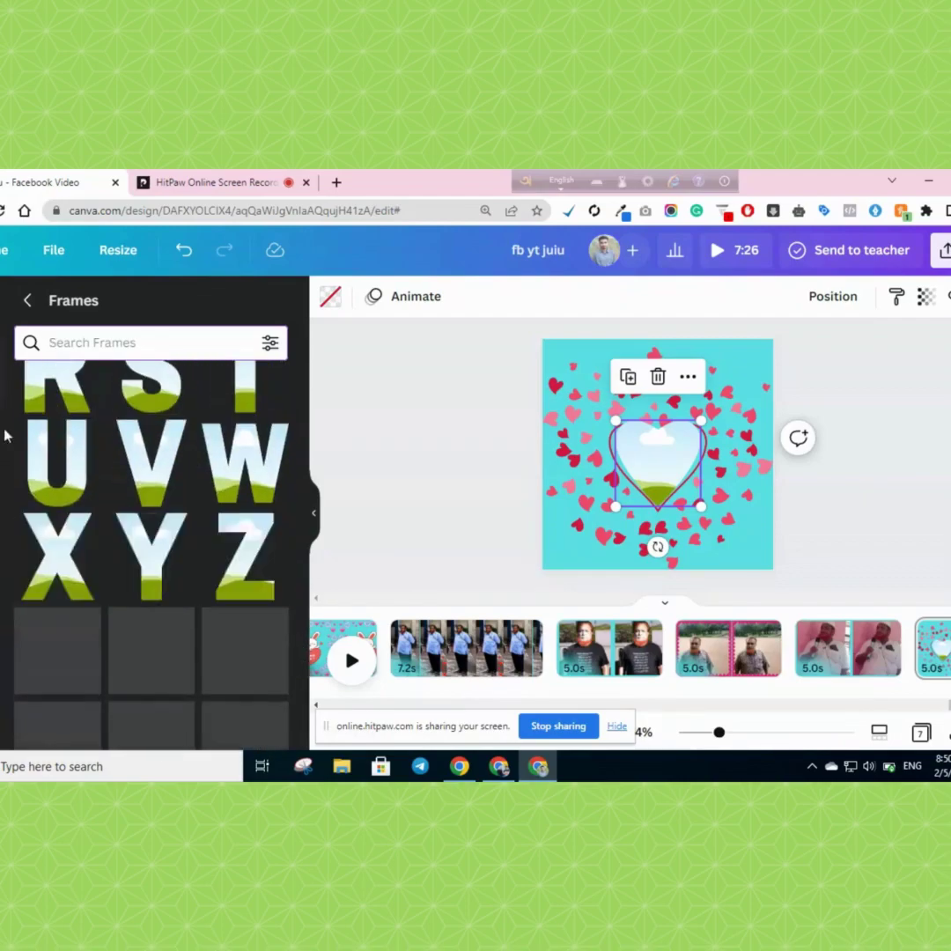
{"action": "scroll", "coordinate": [205, 510], "scroll_direction": "down", "scroll_amount": 10}
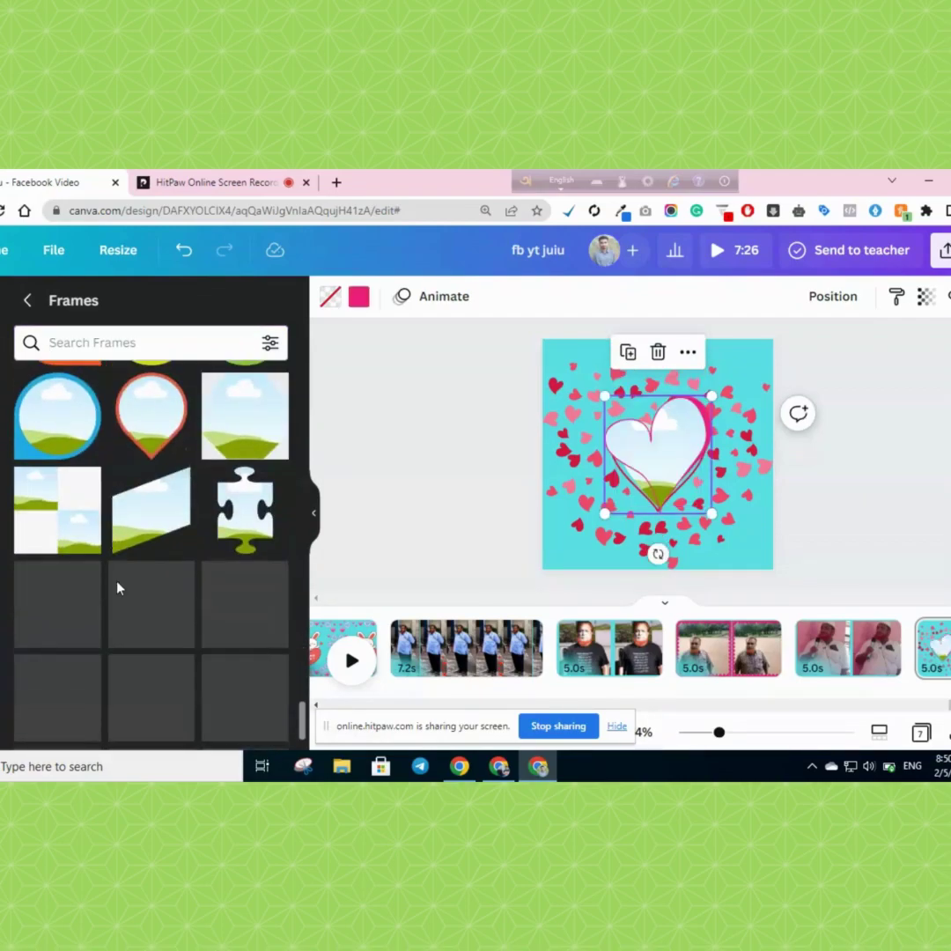
{"action": "scroll", "coordinate": [117, 588], "scroll_direction": "down", "scroll_amount": 10}
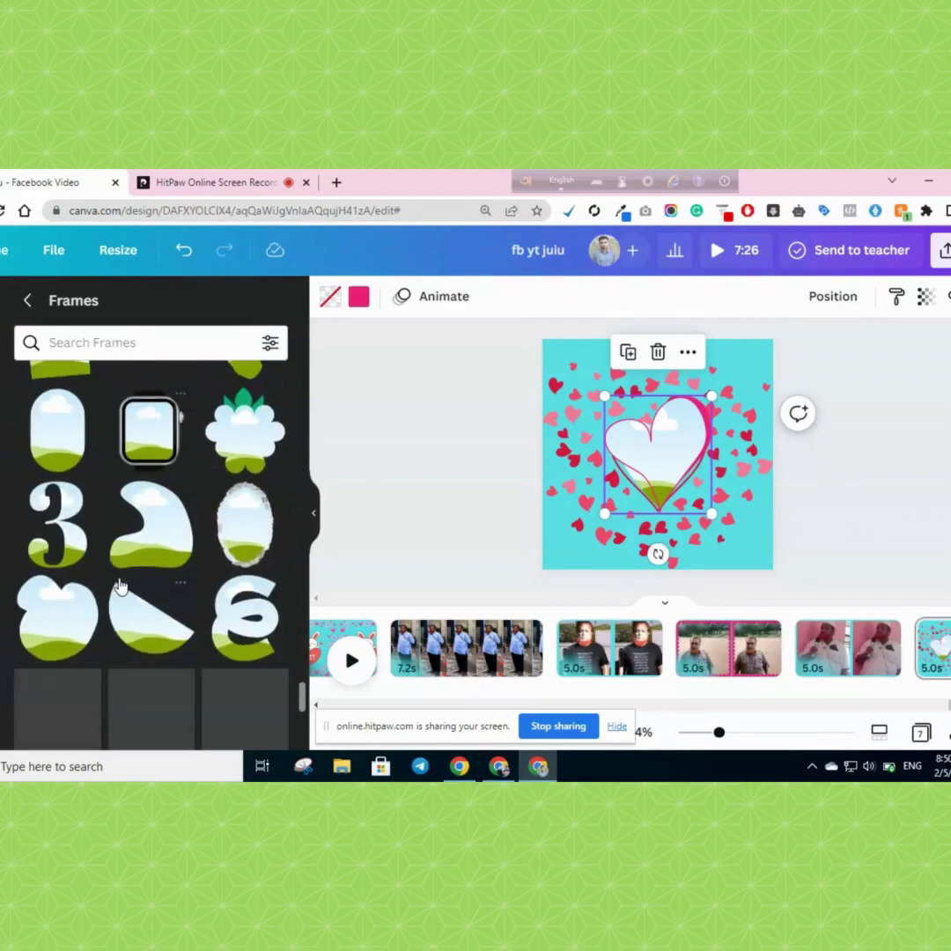
{"action": "scroll", "coordinate": [120, 585], "scroll_direction": "down", "scroll_amount": 5}
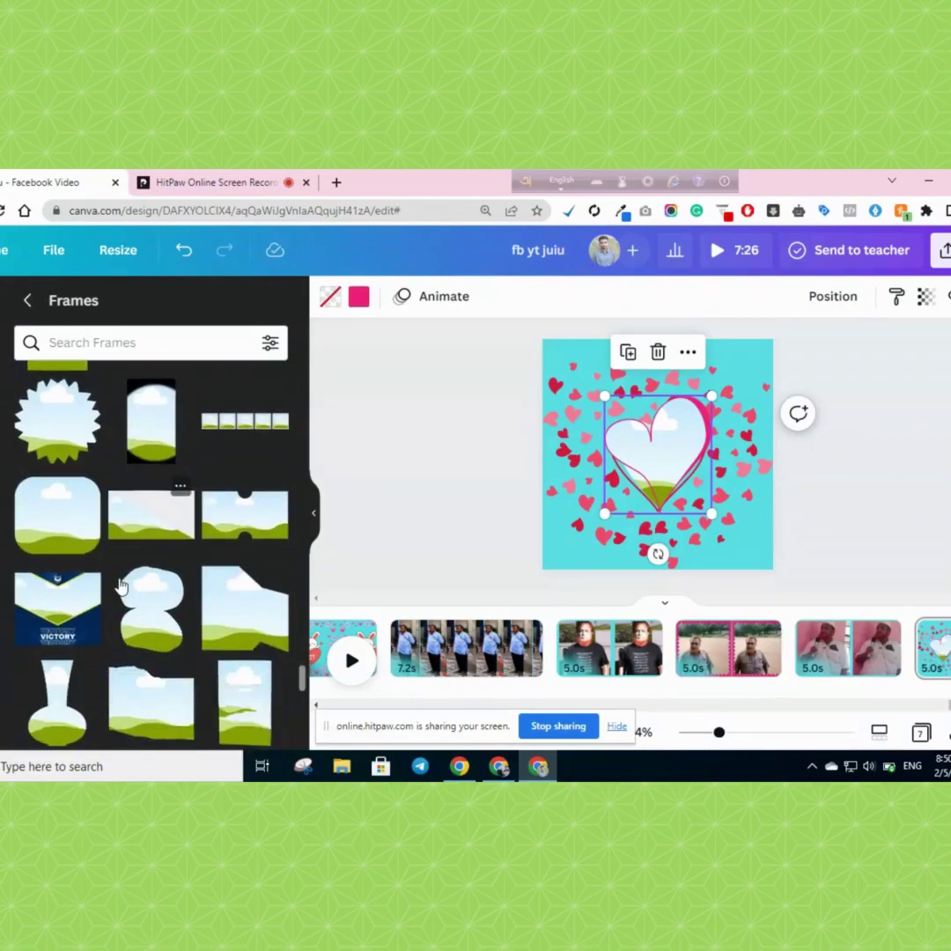
{"action": "scroll", "coordinate": [121, 584], "scroll_direction": "down", "scroll_amount": 10}
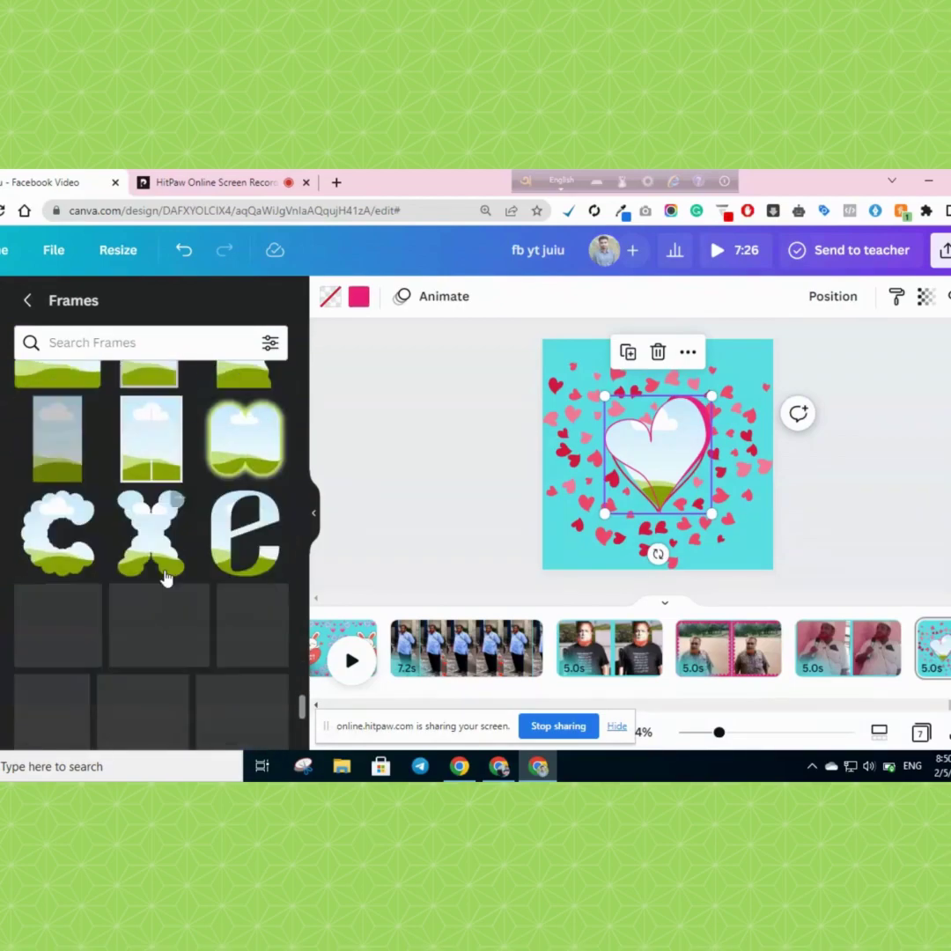
{"action": "scroll", "coordinate": [165, 578], "scroll_direction": "down", "scroll_amount": 5}
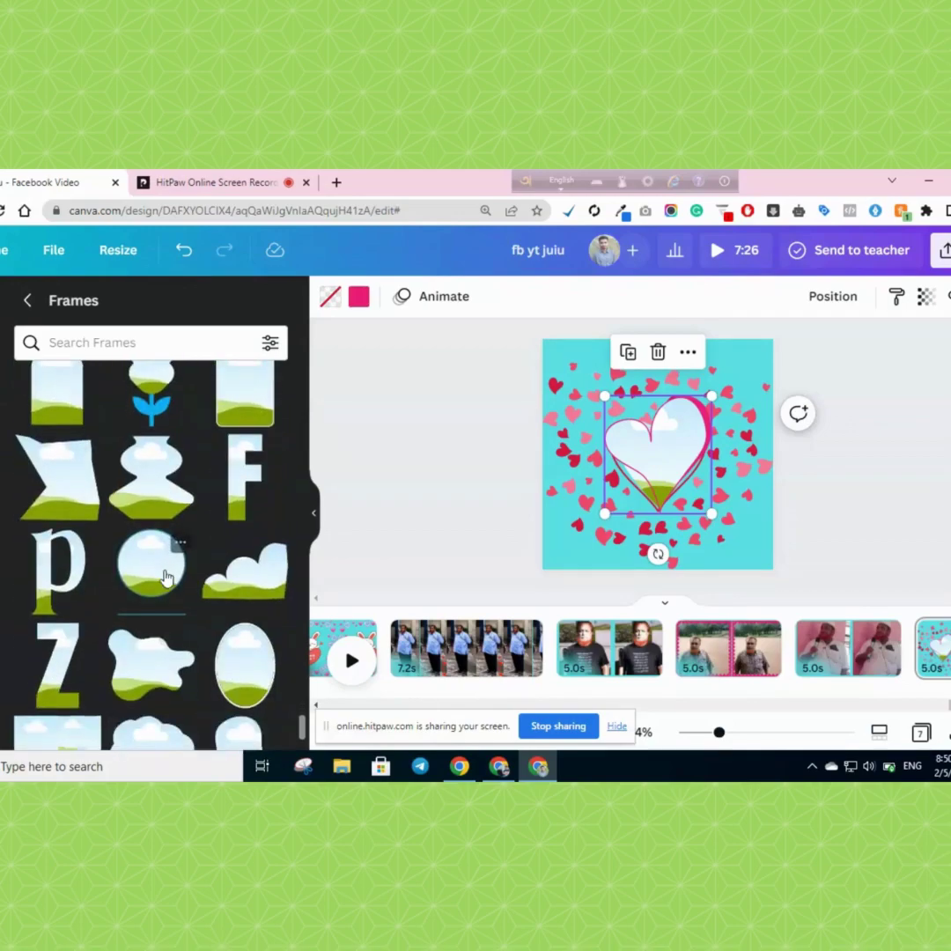
{"action": "scroll", "coordinate": [182, 585], "scroll_direction": "down", "scroll_amount": 5}
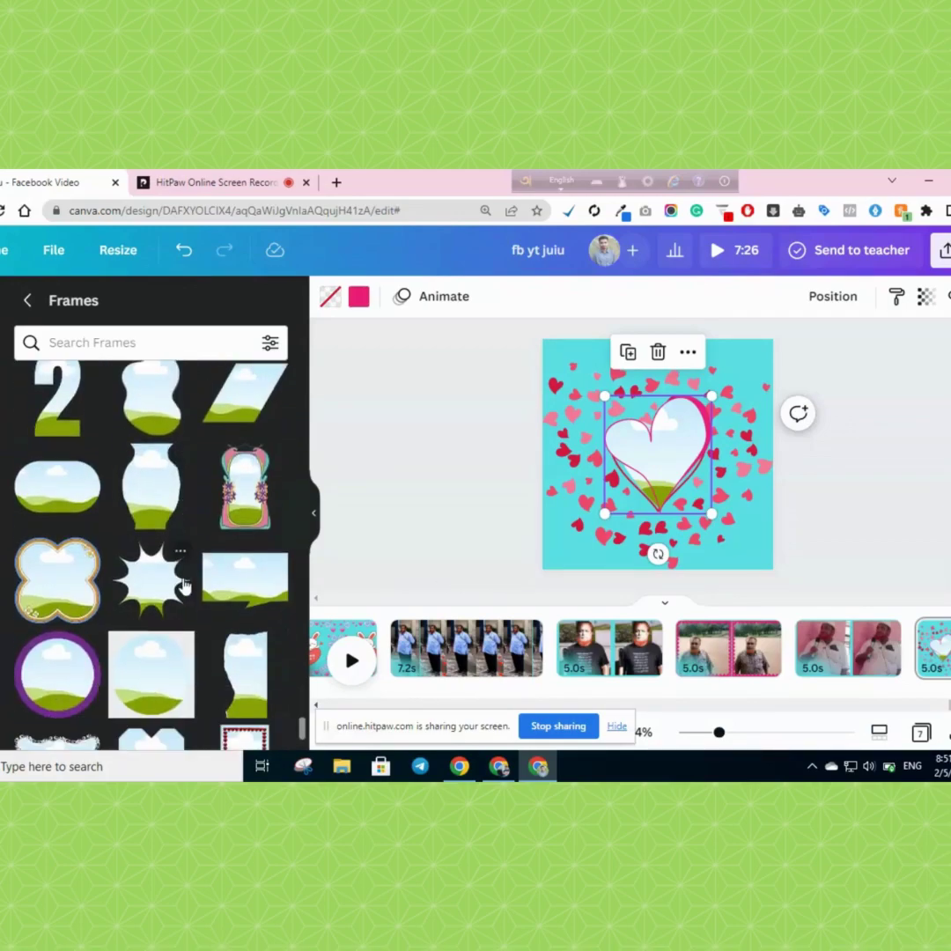
Try the black T-shirt photo and the patterned-shirt photo in the pink-outlined heart frame, and delete that frame.
{"action": "left_click", "coordinate": [0, 440]}
{"action": "left_click_drag", "start_coordinate": [134, 551], "coordinate": [674, 462]}
{"action": "double_click", "coordinate": [671, 458]}
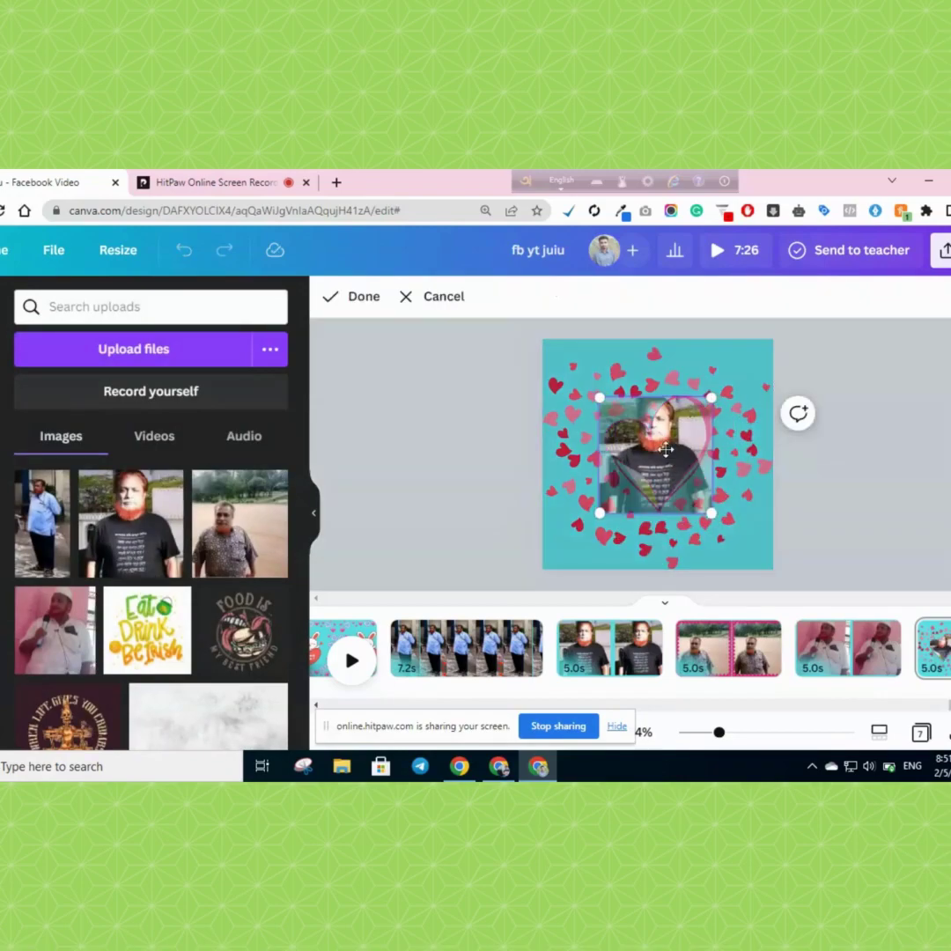
{"action": "left_click", "coordinate": [441, 296]}
{"action": "left_click", "coordinate": [254, 527]}
{"action": "left_click_drag", "start_coordinate": [649, 465], "coordinate": [714, 483]}
{"action": "double_click", "coordinate": [665, 456]}
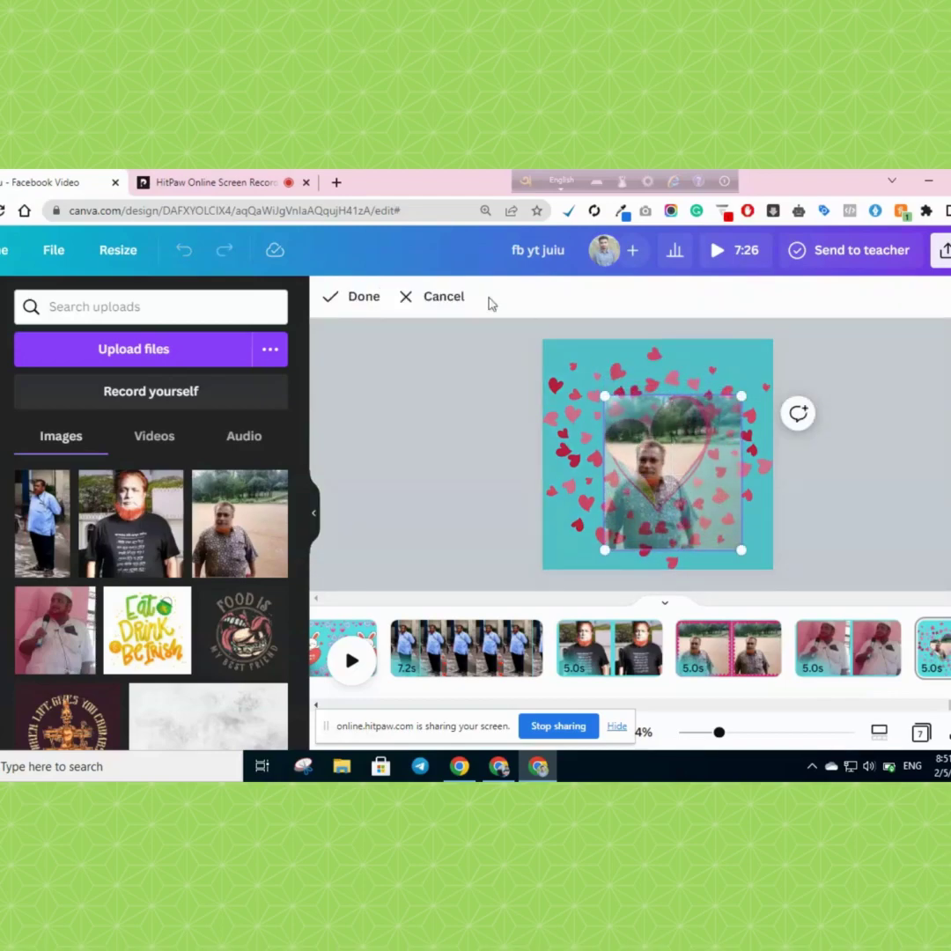
{"action": "left_click", "coordinate": [368, 301]}
{"action": "key", "text": "Delete"}
{"action": "left_click_drag", "start_coordinate": [677, 463], "coordinate": [622, 485]}
{"action": "key", "text": "Delete"}
Fill the plain heart frame with the patterned-shirt photo, enlarging the frame and adjusting the photo's crop.
{"action": "left_click_drag", "start_coordinate": [168, 529], "coordinate": [673, 458]}
{"action": "double_click", "coordinate": [668, 456]}
{"action": "left_click", "coordinate": [226, 521]}
{"action": "double_click", "coordinate": [673, 460]}
{"action": "left_click_drag", "start_coordinate": [701, 509], "coordinate": [717, 543]}
{"action": "left_click_drag", "start_coordinate": [671, 496], "coordinate": [756, 560]}
{"action": "left_click", "coordinate": [362, 299]}
Centre the photo heart on the page and enlarge the hearts graphic until its outlined heart surrounds the photo.
{"action": "left_click_drag", "start_coordinate": [689, 464], "coordinate": [652, 445]}
{"action": "left_click_drag", "start_coordinate": [744, 487], "coordinate": [721, 413]}
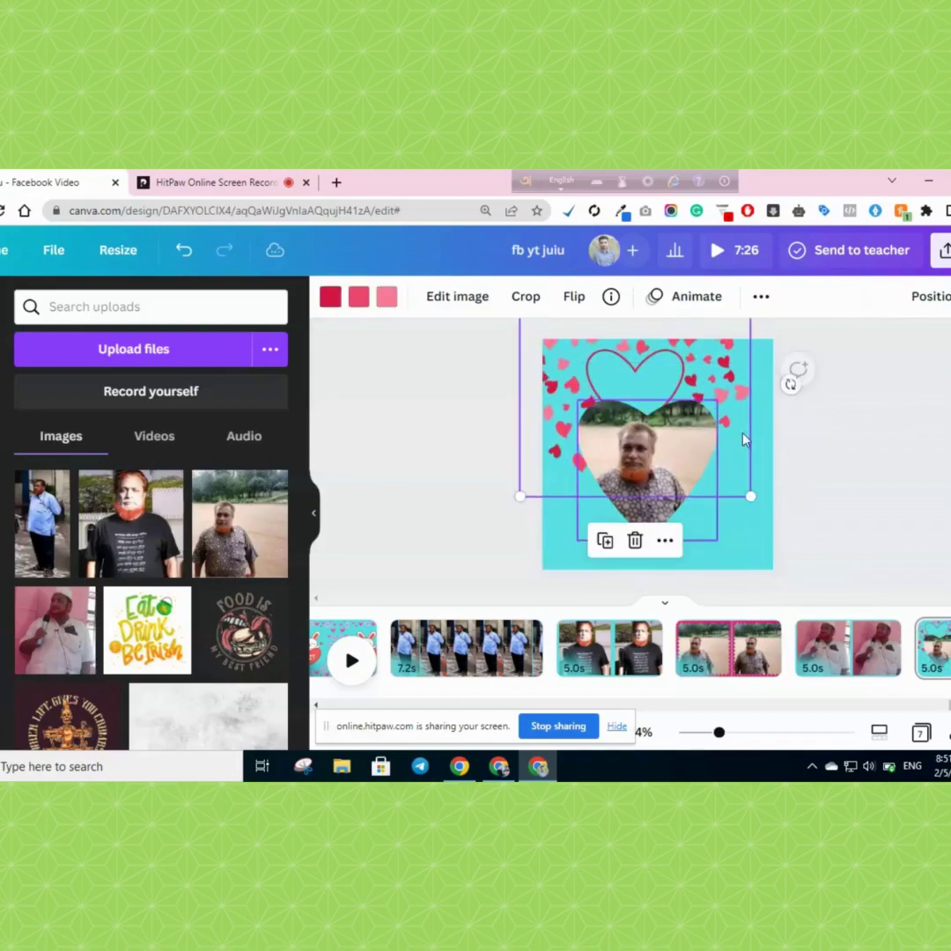
{"action": "left_click_drag", "start_coordinate": [753, 495], "coordinate": [727, 527]}
{"action": "left_click", "coordinate": [902, 534]}
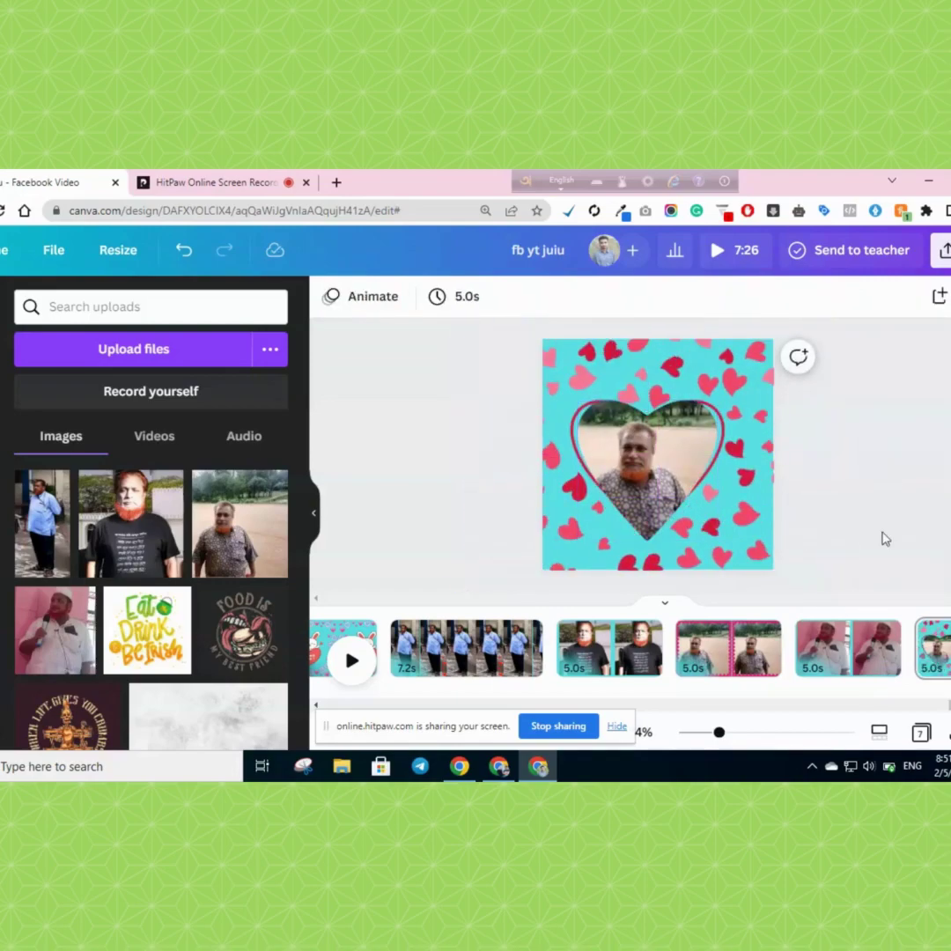
Shift the photo heart slightly to the right and move the hearts graphic the same way to surround it.
{"action": "left_click", "coordinate": [631, 448]}
{"action": "left_click_drag", "start_coordinate": [650, 444], "coordinate": [668, 444]}
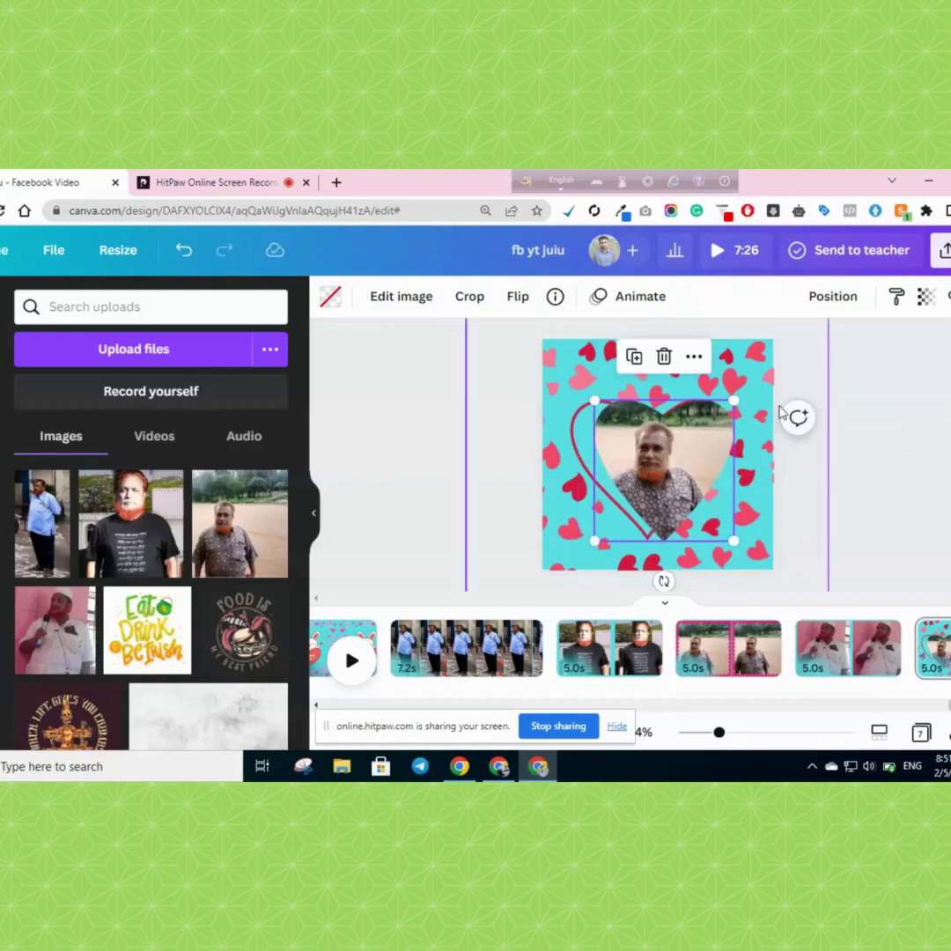
{"action": "left_click", "coordinate": [759, 396]}
{"action": "left_click_drag", "start_coordinate": [759, 396], "coordinate": [774, 394]}
{"action": "left_click", "coordinate": [900, 486]}
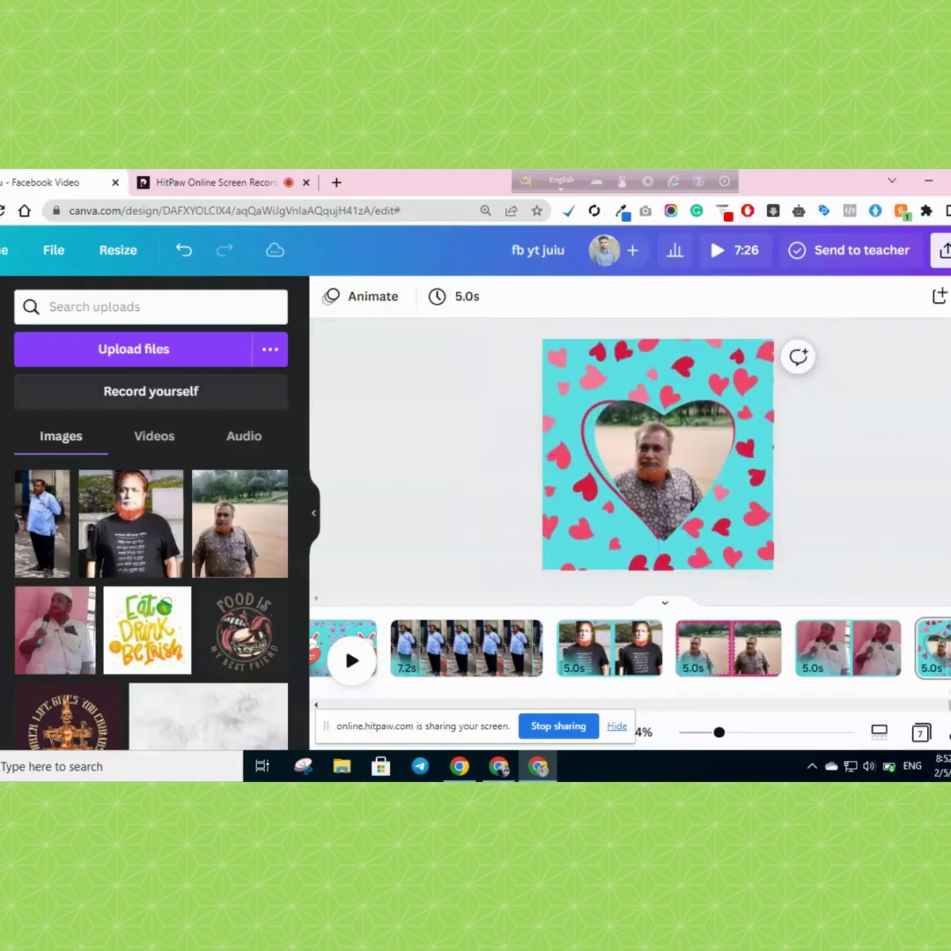
Add a new blank page at the end of the video.
{"action": "scroll", "coordinate": [944, 670], "scroll_direction": "down", "scroll_amount": 2}
{"action": "left_click", "coordinate": [937, 650]}
{"action": "scroll", "coordinate": [211, 467], "scroll_direction": "down", "scroll_amount": 1}
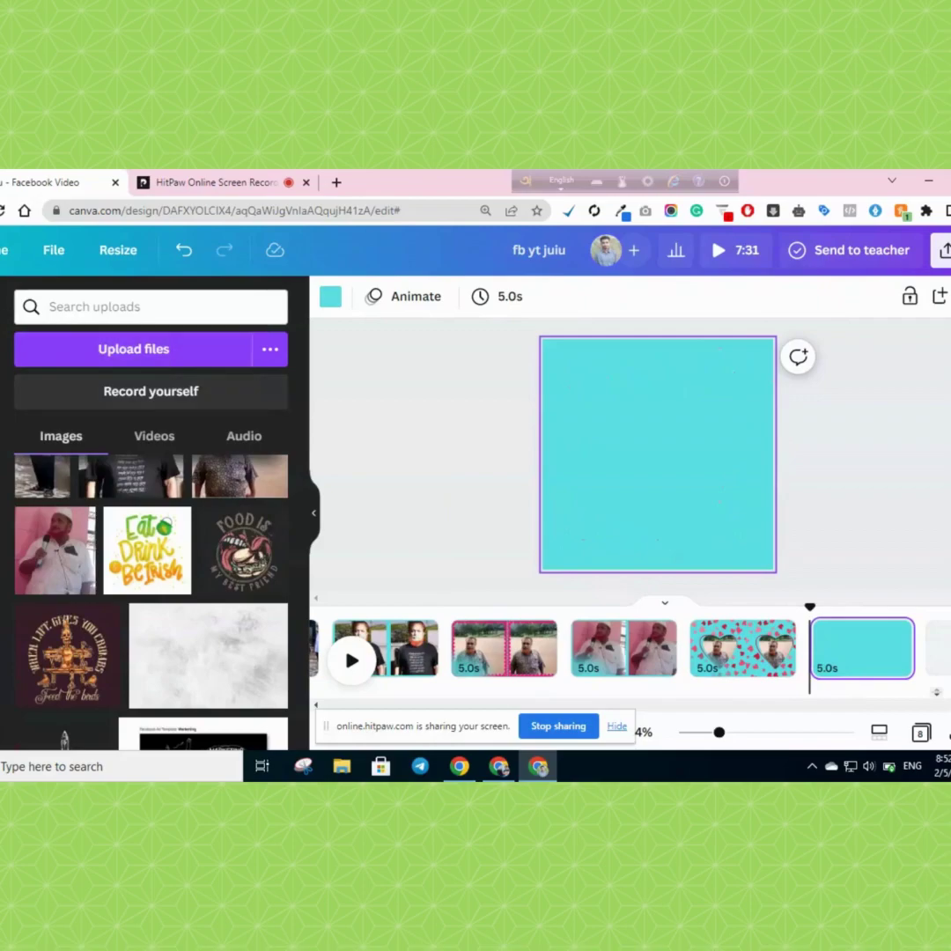
{"action": "scroll", "coordinate": [144, 597], "scroll_direction": "down", "scroll_amount": 4}
{"action": "scroll", "coordinate": [923, 706], "scroll_direction": "up", "scroll_amount": 1}
On the "Thank you !" bunny page, detach the pink heart border from the page background.
{"action": "mouse_move", "coordinate": [947, 706]}
{"action": "left_mouse_down"}
{"action": "mouse_move", "coordinate": [881, 707]}
{"action": "mouse_move", "coordinate": [939, 706]}
{"action": "left_mouse_up"}
{"action": "left_click", "coordinate": [818, 660]}
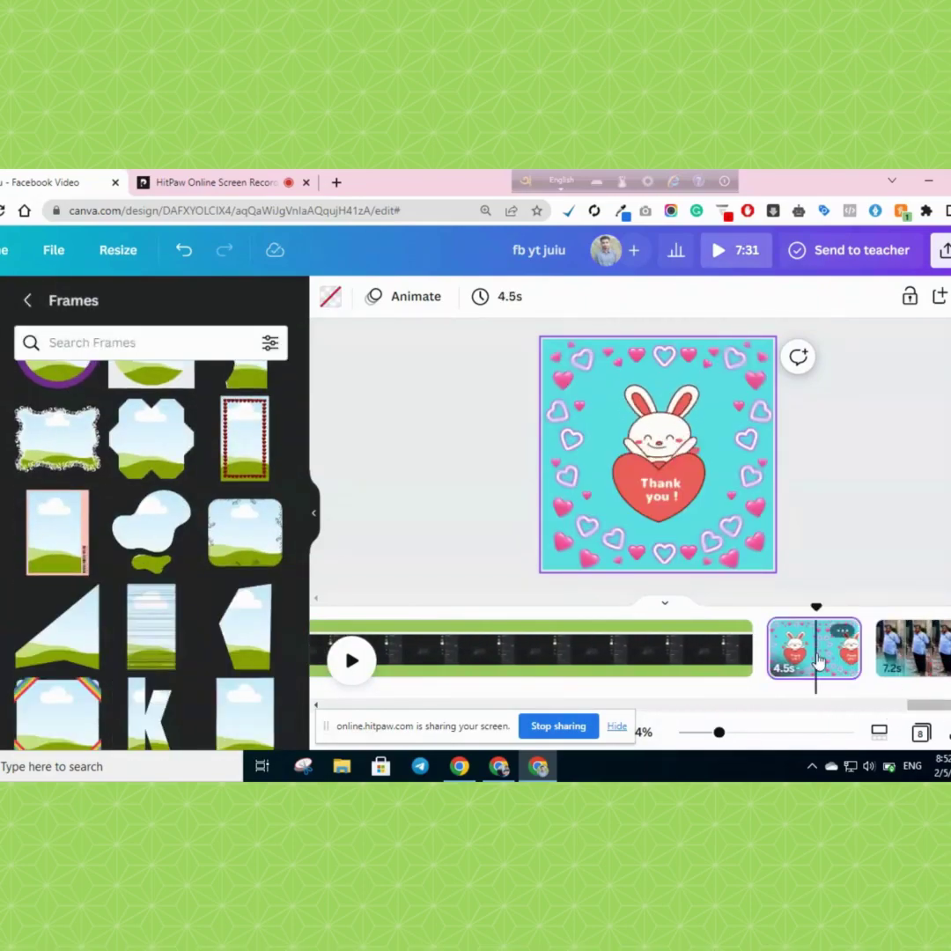
{"action": "left_click_drag", "start_coordinate": [838, 524], "coordinate": [486, 361]}
{"action": "right_click", "coordinate": [654, 404]}
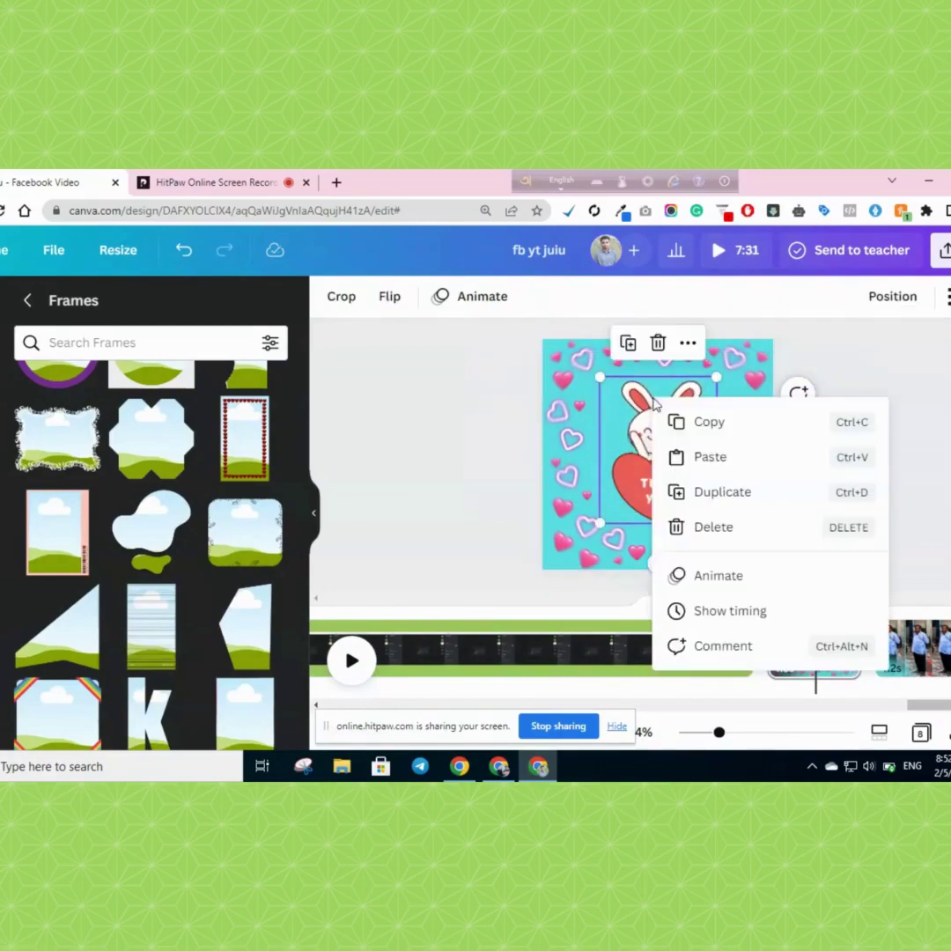
{"action": "left_click", "coordinate": [570, 464]}
{"action": "right_click", "coordinate": [572, 459]}
{"action": "left_click", "coordinate": [692, 683]}
Copy the bunny and heart border together onto the blank last page and enlarge them to fill it.
{"action": "left_click_drag", "start_coordinate": [822, 512], "coordinate": [566, 377]}
{"action": "right_click", "coordinate": [761, 483]}
{"action": "left_click_drag", "start_coordinate": [481, 381], "coordinate": [834, 536]}
{"action": "right_click", "coordinate": [640, 441]}
{"action": "left_click", "coordinate": [698, 384]}
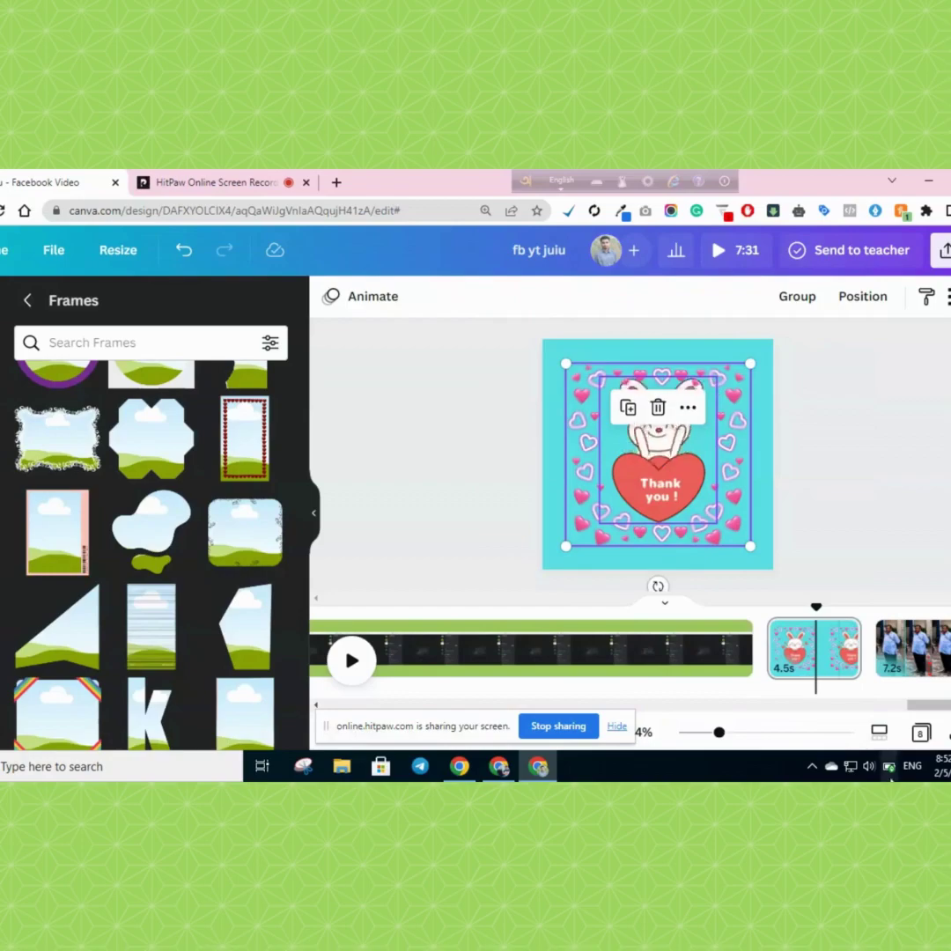
{"action": "right_click", "coordinate": [599, 404]}
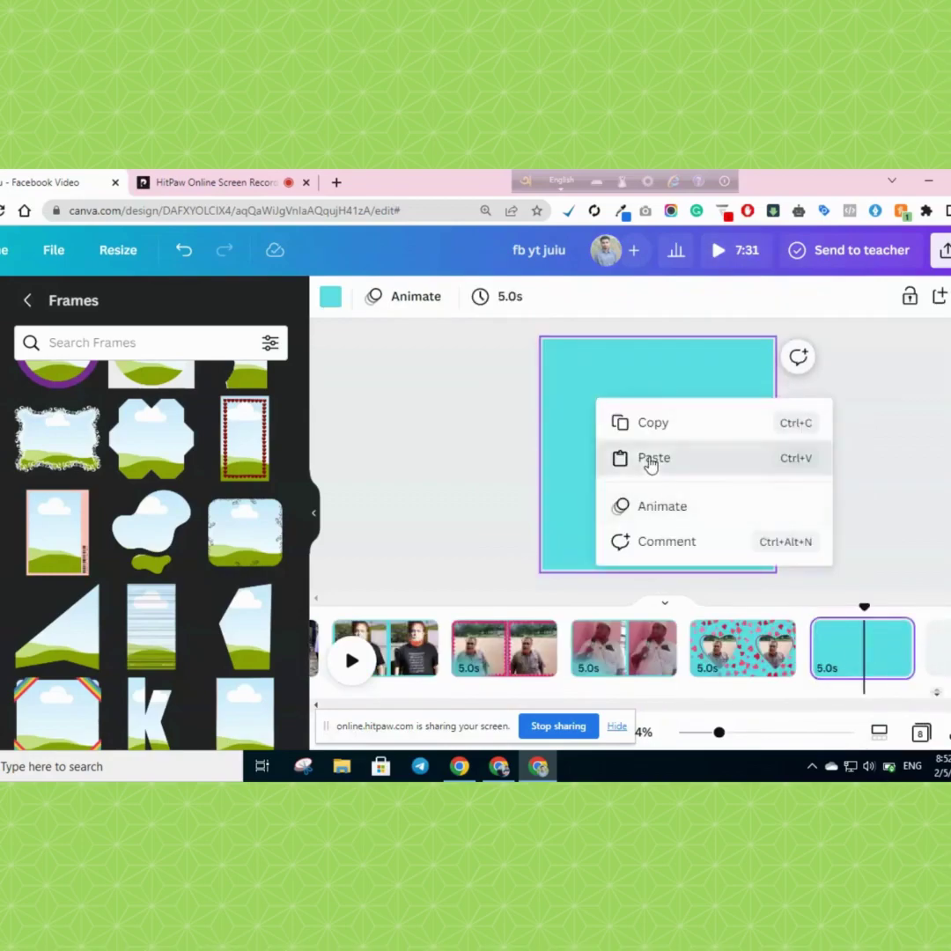
{"action": "left_click", "coordinate": [650, 465]}
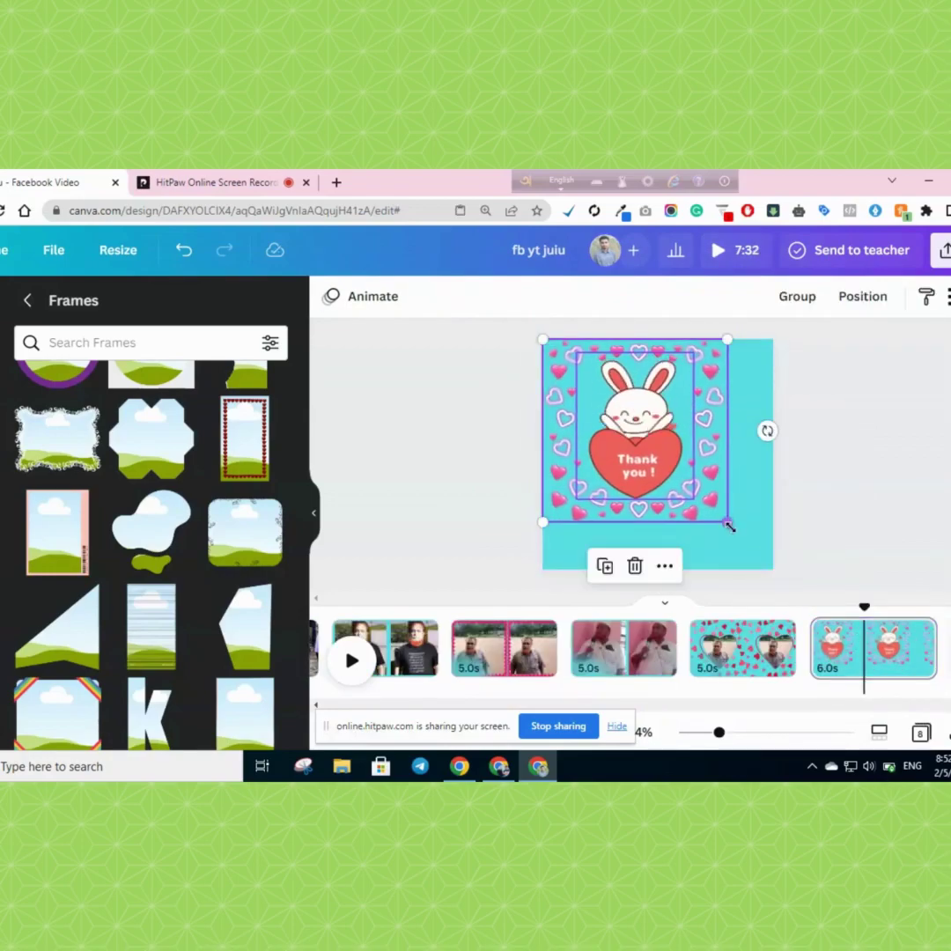
{"action": "left_click_drag", "start_coordinate": [729, 526], "coordinate": [790, 562]}
{"action": "left_click", "coordinate": [781, 596]}
Try a reduced copy of the heart-framed photo over the bunny's red heart on the last page, and delete it.
{"action": "left_click", "coordinate": [754, 650]}
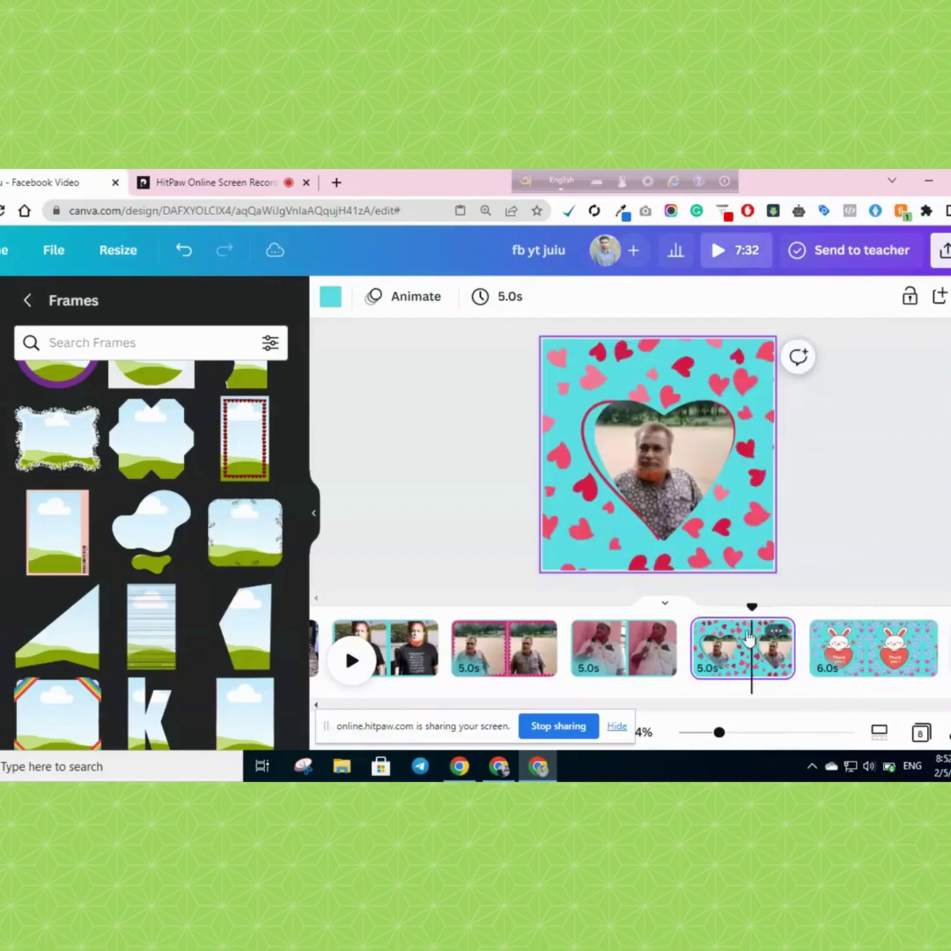
{"action": "left_click", "coordinate": [669, 467]}
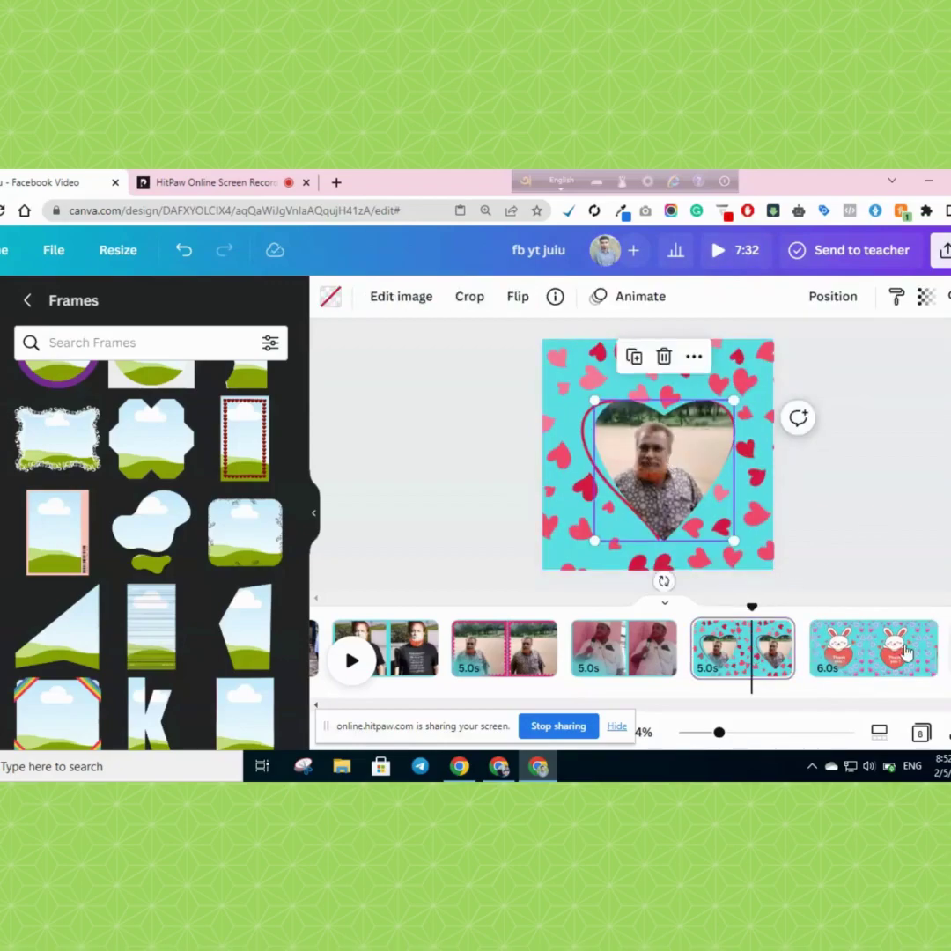
{"action": "left_click", "coordinate": [872, 647]}
{"action": "key", "text": "ctrl+v"}
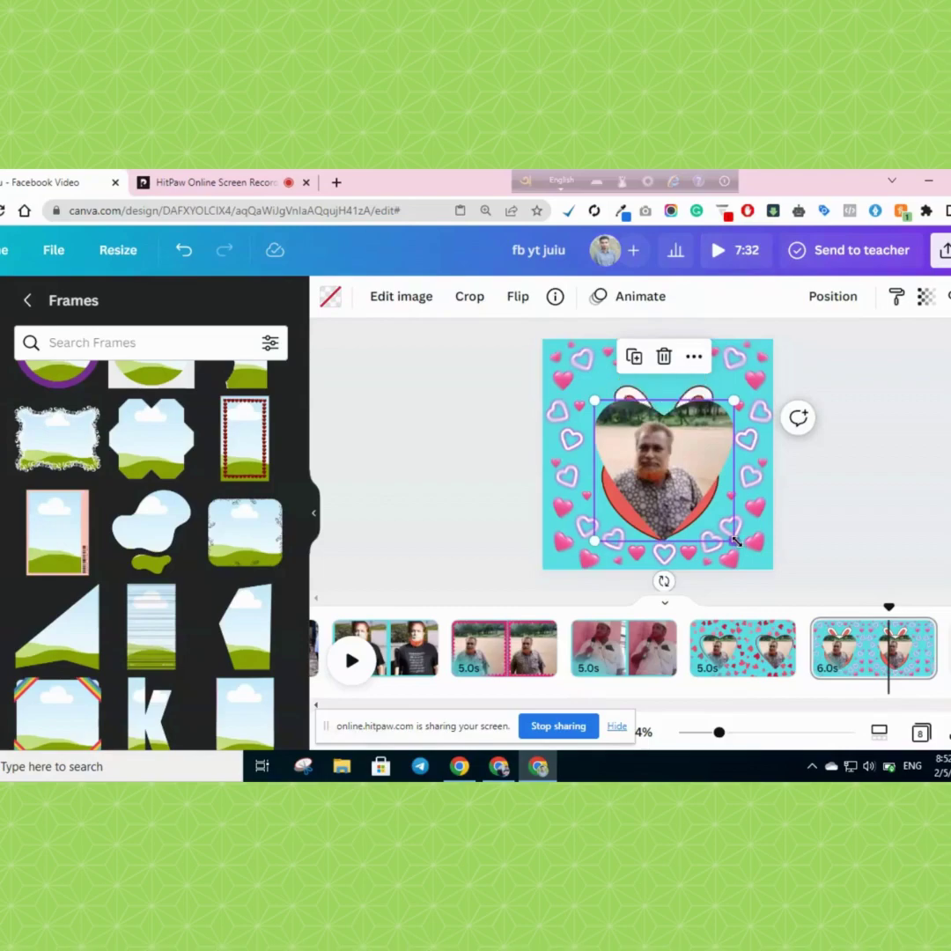
{"action": "left_click_drag", "start_coordinate": [736, 541], "coordinate": [709, 520]}
{"action": "left_click_drag", "start_coordinate": [667, 438], "coordinate": [686, 491]}
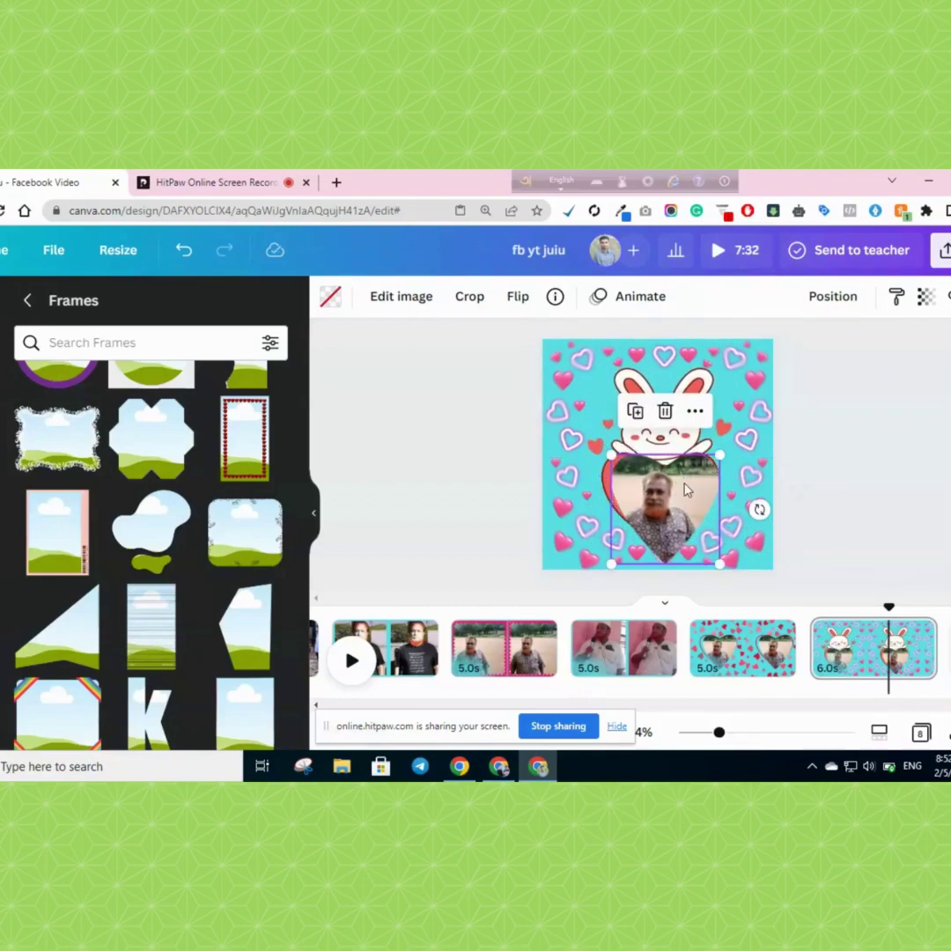
{"action": "key", "text": "Delete"}
{"action": "key", "text": "Delete"}
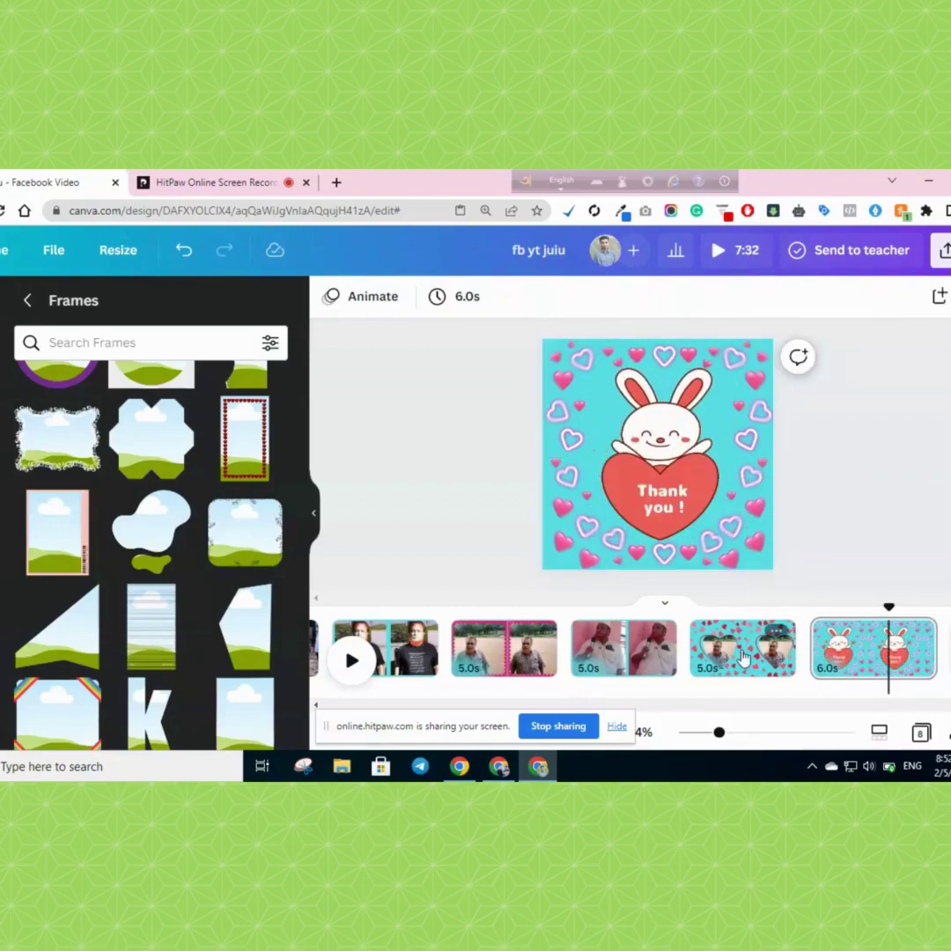
Set the timing of the page with two blue-shirt photos and the black T-shirt page to 3.5 seconds each.
{"action": "left_click", "coordinate": [744, 656]}
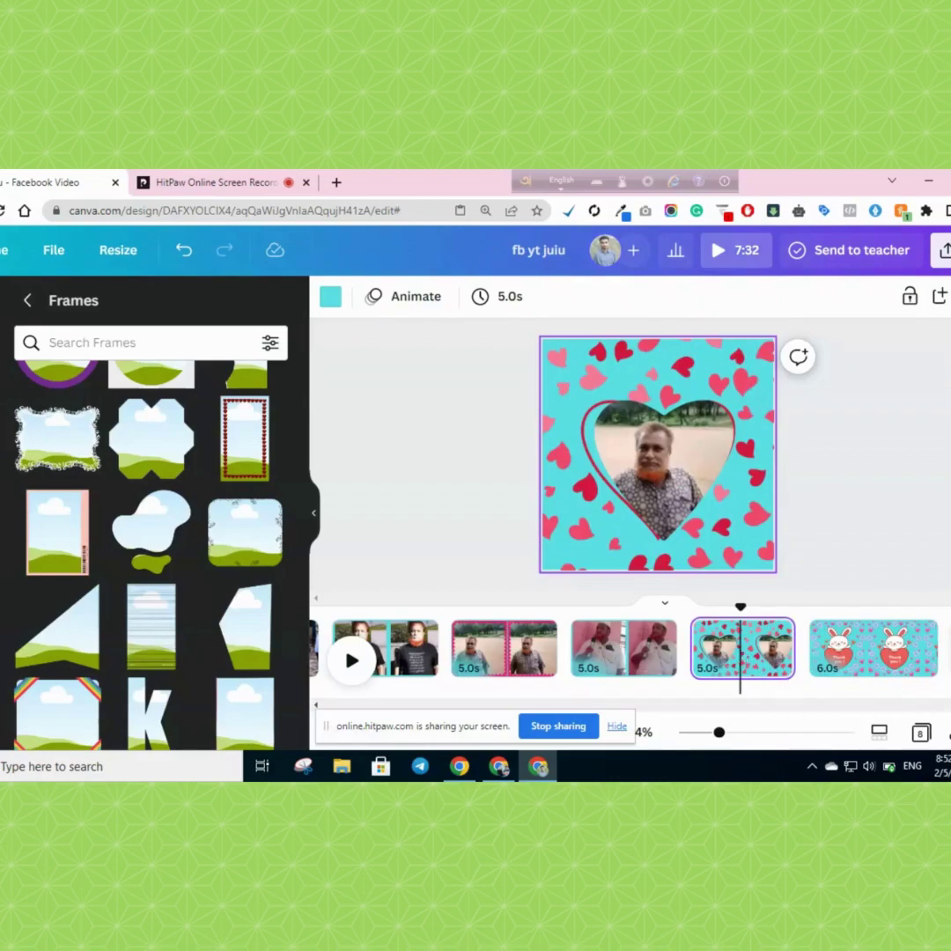
{"action": "scroll", "coordinate": [702, 680], "scroll_direction": "right", "scroll_amount": 5}
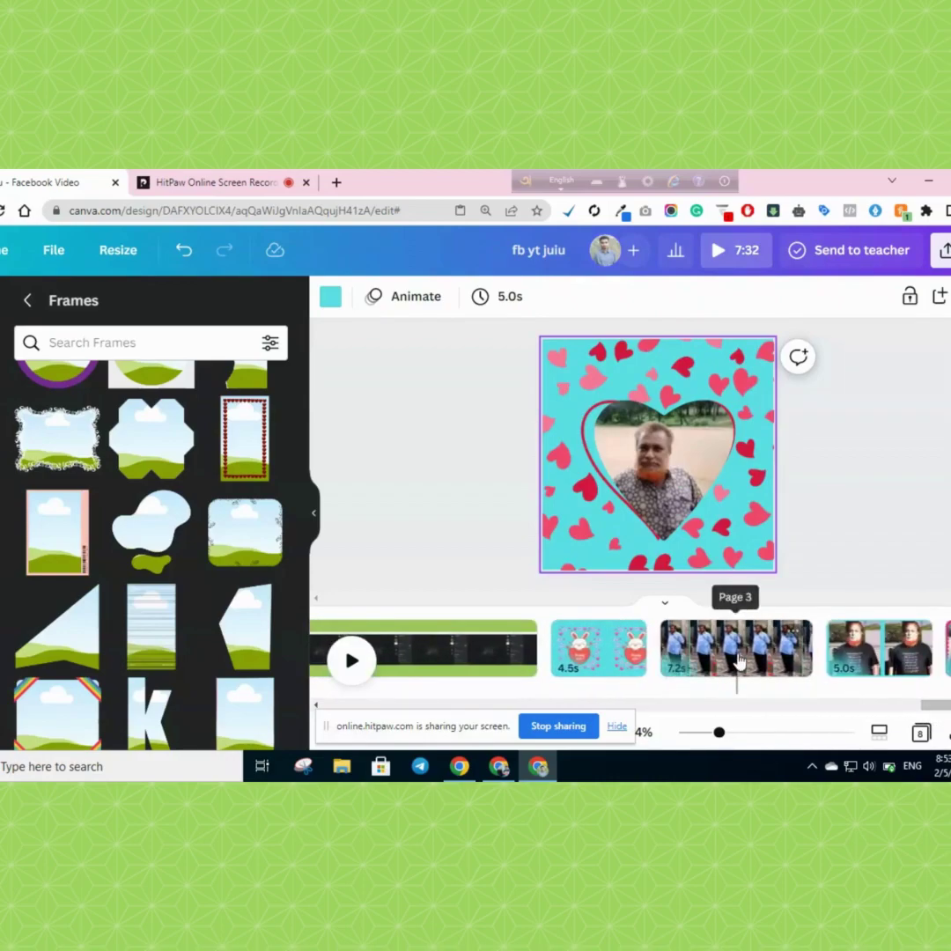
{"action": "left_click", "coordinate": [738, 663]}
{"action": "left_click", "coordinate": [487, 298]}
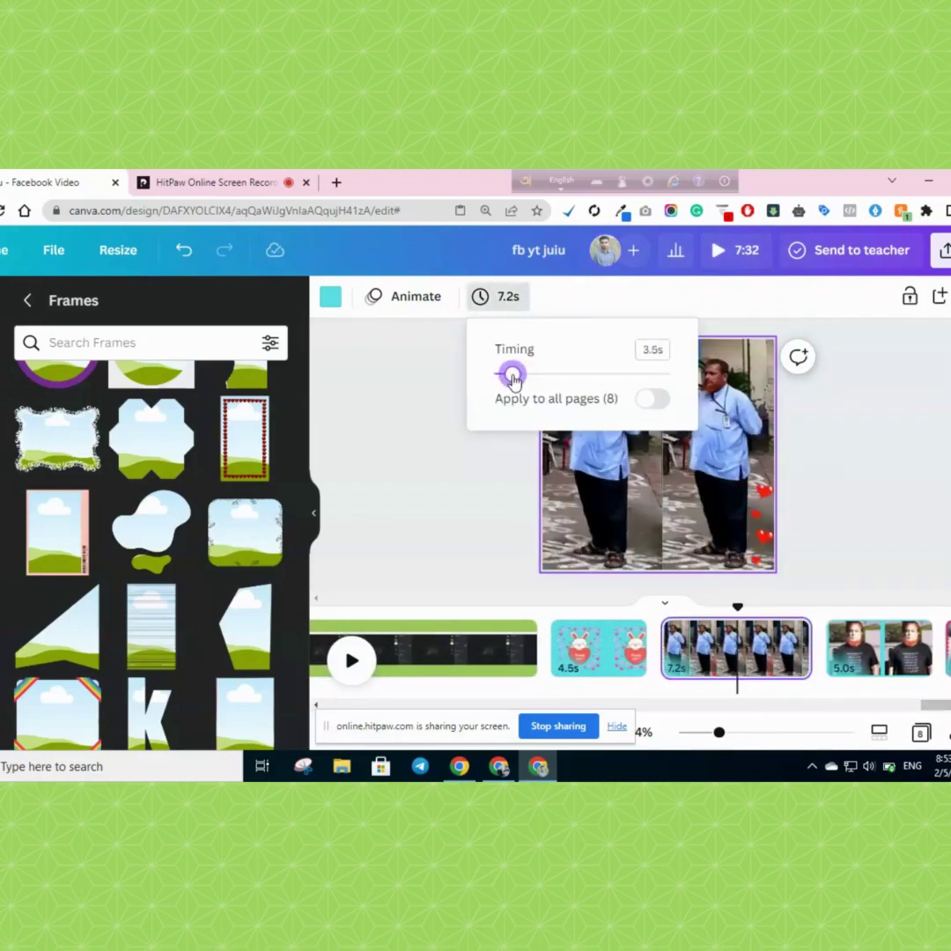
{"action": "left_click_drag", "start_coordinate": [517, 378], "coordinate": [506, 376]}
{"action": "left_click", "coordinate": [802, 647]}
{"action": "left_click", "coordinate": [486, 298]}
Set the timing of the pink-heart-bordered photo page and the microphone photo page to 2.5 seconds each.
{"action": "left_click", "coordinate": [893, 650]}
{"action": "left_click", "coordinate": [501, 299]}
{"action": "scroll", "coordinate": [546, 314], "scroll_direction": "down", "scroll_amount": 1}
{"action": "left_click", "coordinate": [501, 297]}
Set the heart-framed photo page to 3.5 seconds and the last bunny page to 3.0 seconds, and preview the pages.
{"action": "left_click", "coordinate": [931, 648]}
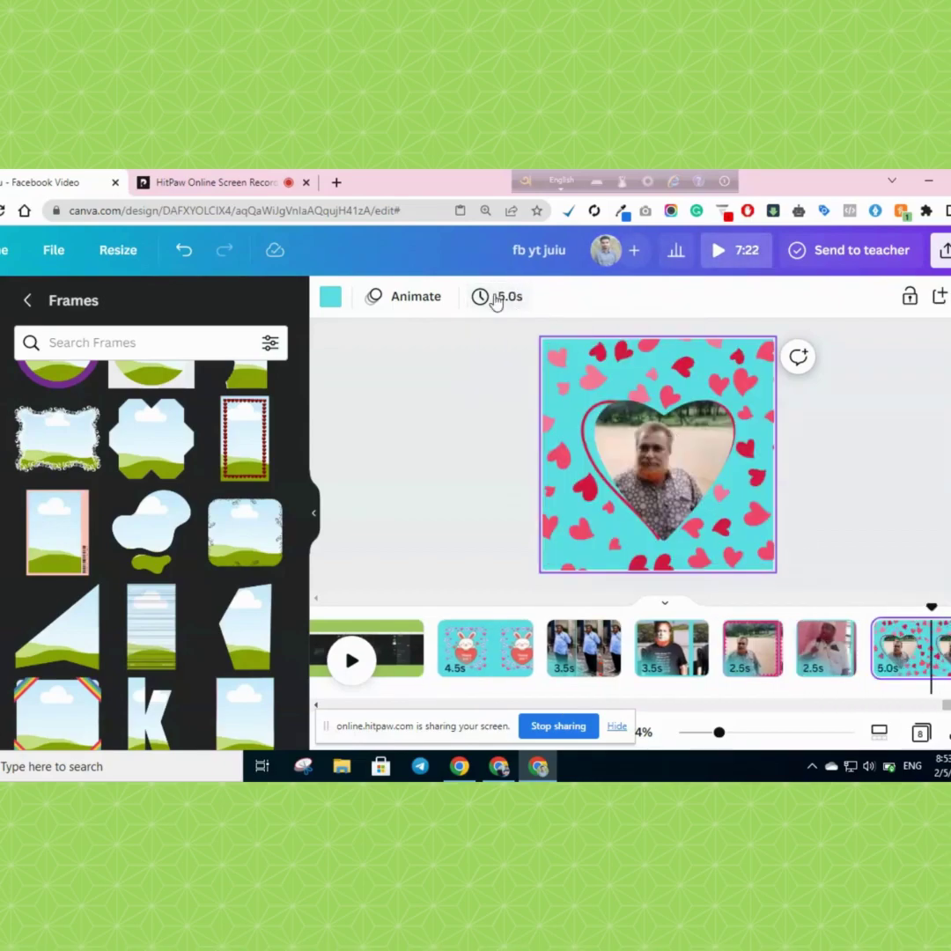
{"action": "left_click", "coordinate": [495, 298]}
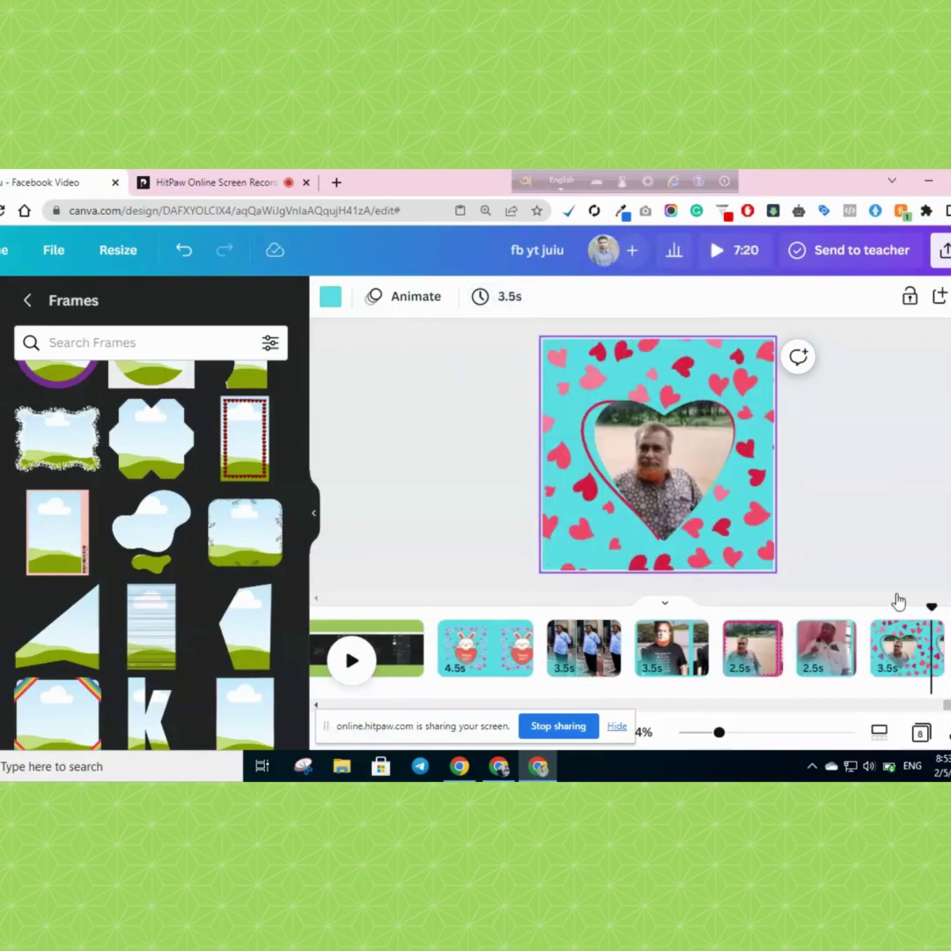
{"action": "left_click", "coordinate": [584, 647]}
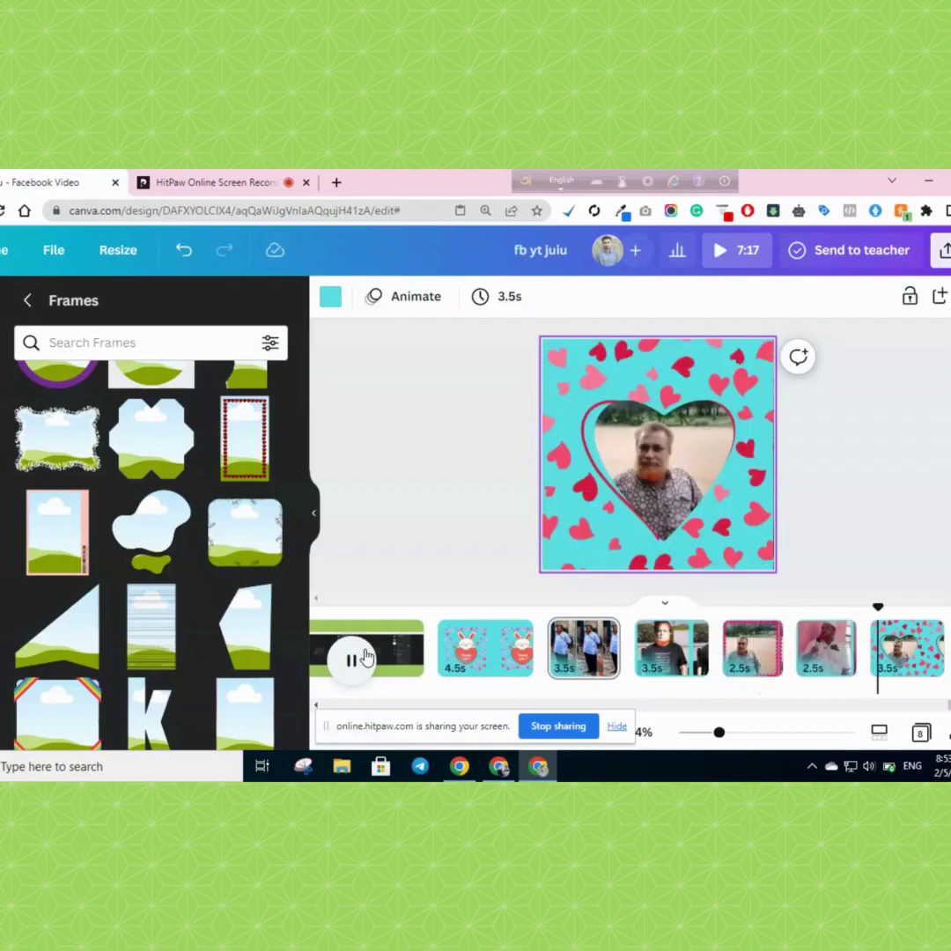
Apply the Tectonic photo animation to both photos on the blue-shirt page.
{"action": "left_click", "coordinate": [581, 650]}
{"action": "left_click", "coordinate": [731, 511]}
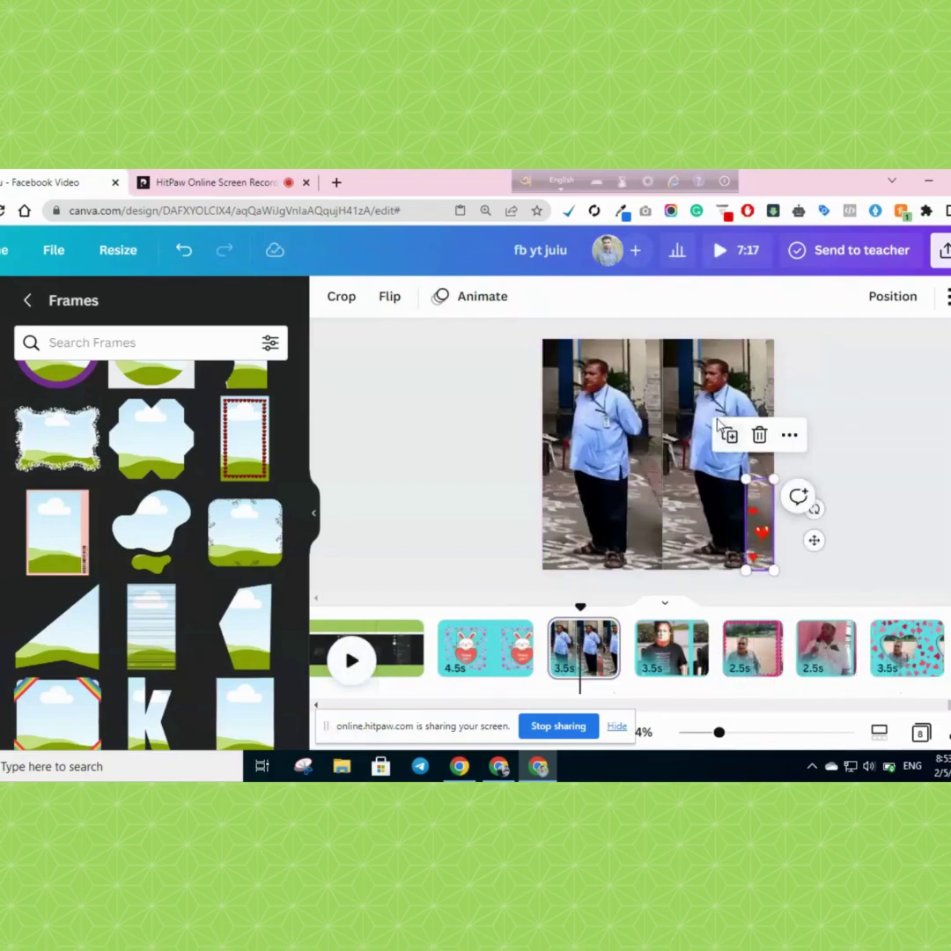
{"action": "left_click", "coordinate": [580, 300]}
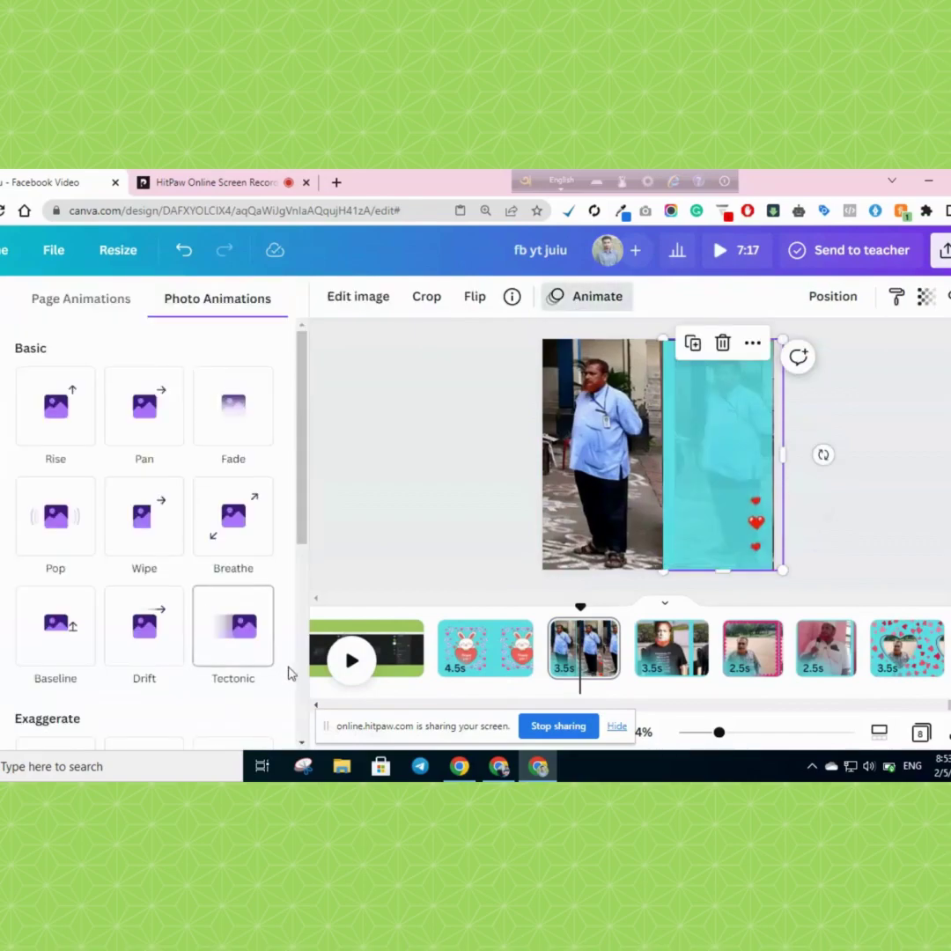
{"action": "left_click", "coordinate": [224, 636]}
{"action": "left_click", "coordinate": [589, 460]}
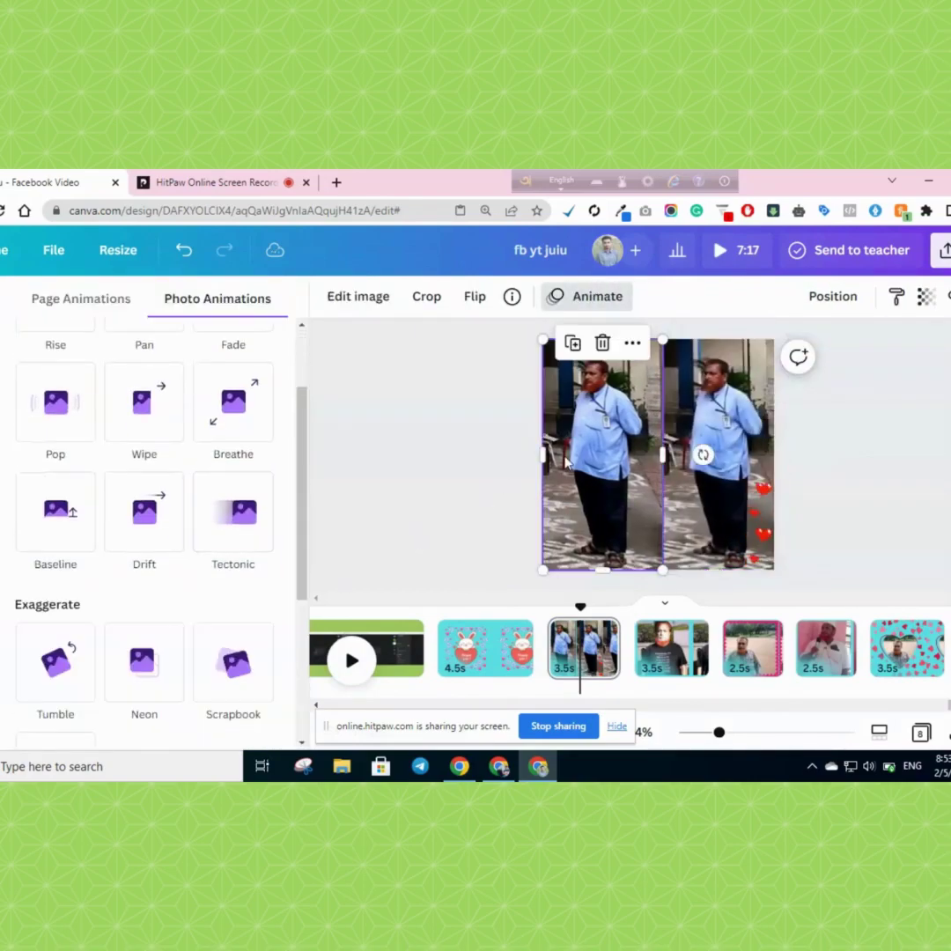
{"action": "left_click", "coordinate": [246, 539]}
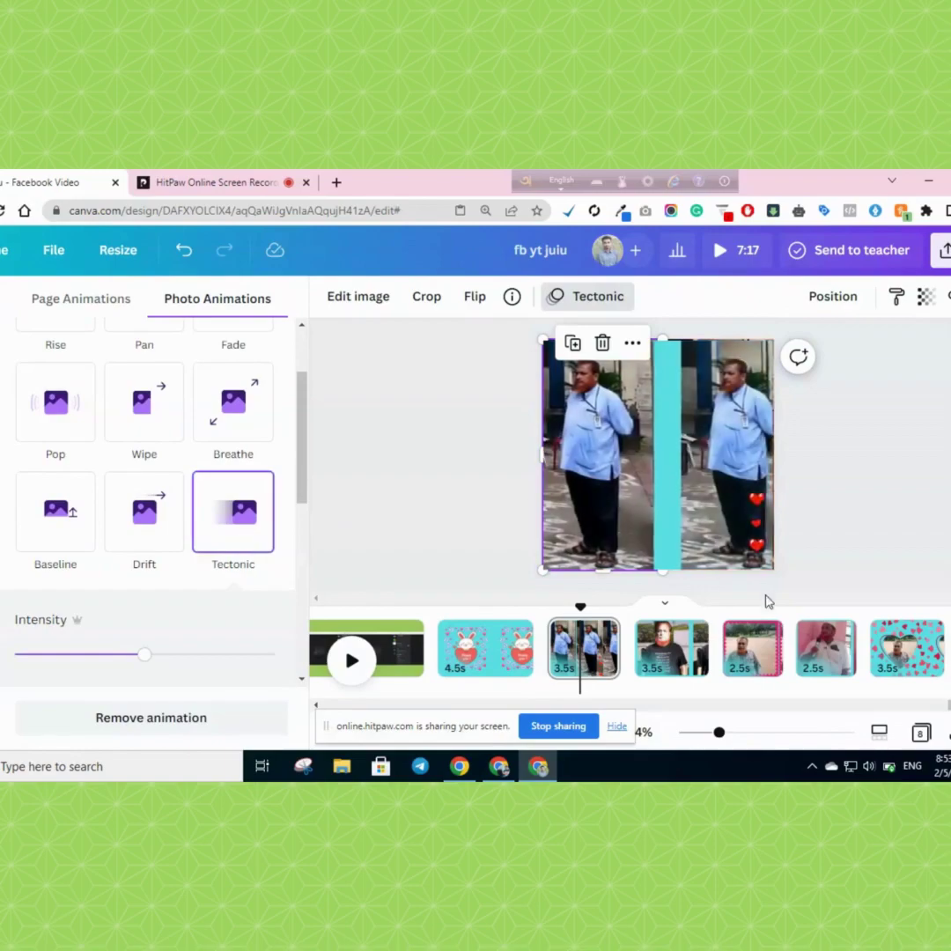
Apply the Breathe photo animation to the photo on the black T-shirt page.
{"action": "left_click", "coordinate": [671, 650]}
{"action": "left_click", "coordinate": [547, 393]}
{"action": "left_click", "coordinate": [224, 519]}
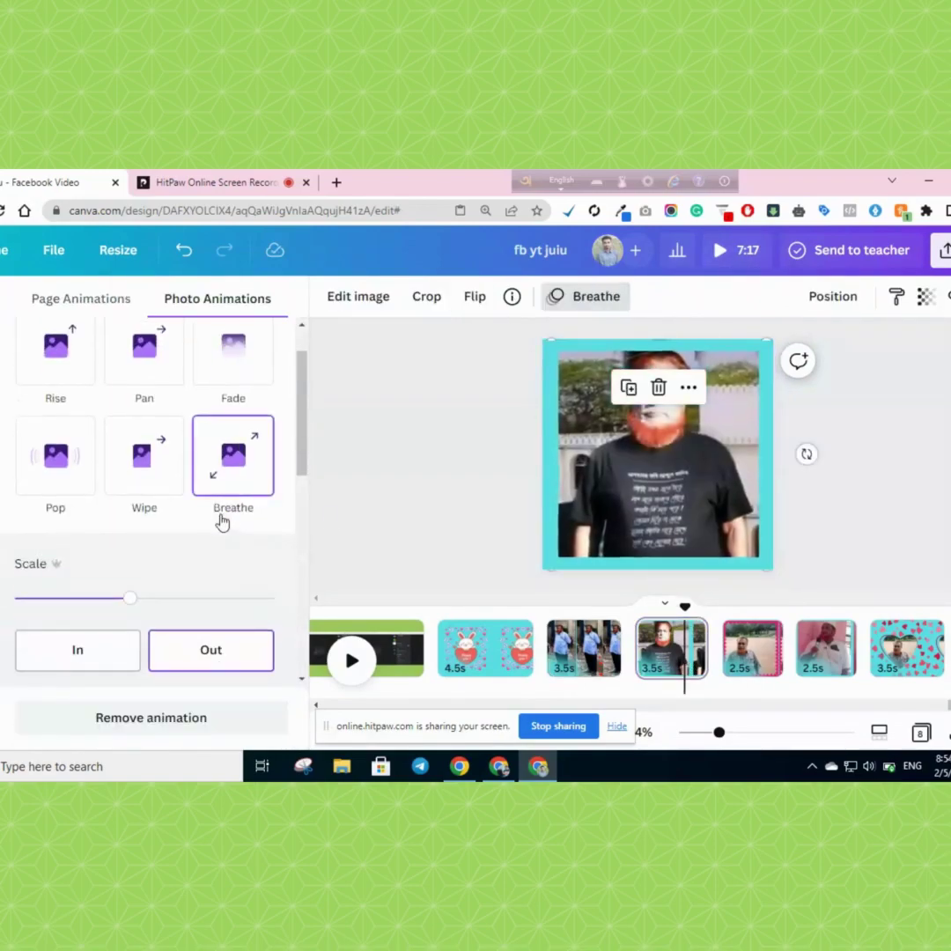
On the microphone photo page, try the Fade page animation and switch it to Pop.
{"action": "left_click", "coordinate": [826, 647]}
{"action": "scroll", "coordinate": [233, 572], "scroll_direction": "down", "scroll_amount": 3}
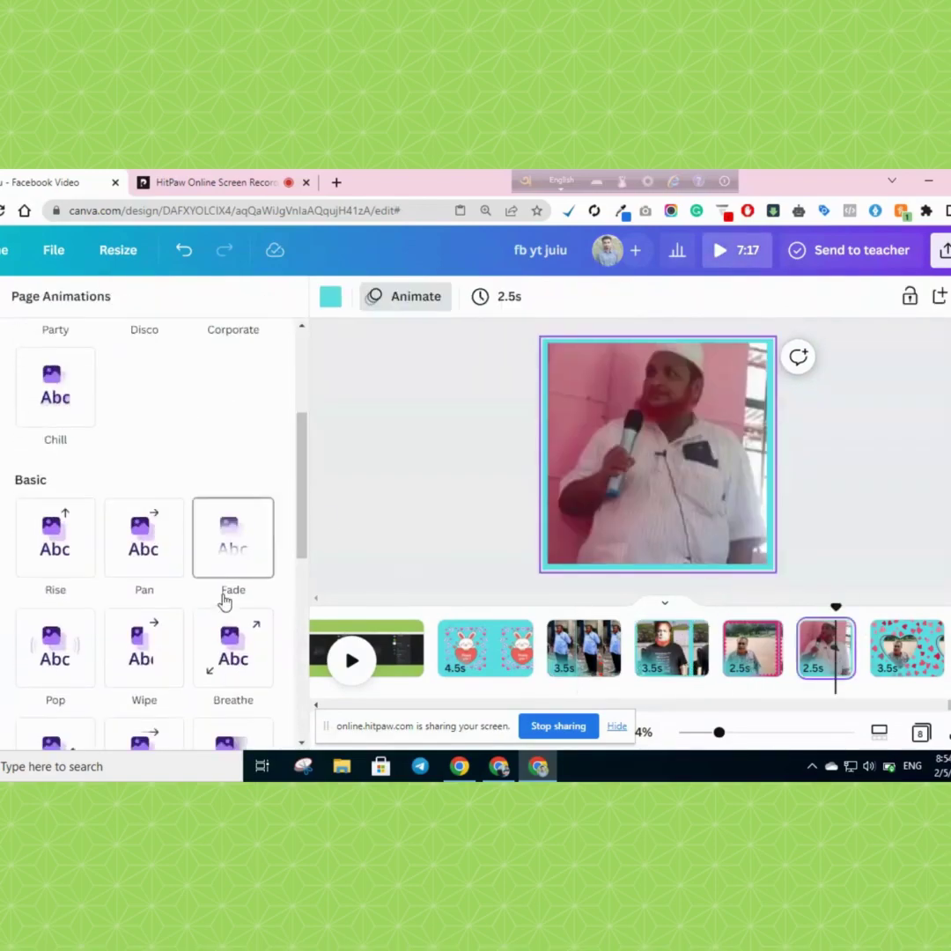
{"action": "left_click", "coordinate": [229, 559]}
{"action": "scroll", "coordinate": [220, 519], "scroll_direction": "down", "scroll_amount": 2}
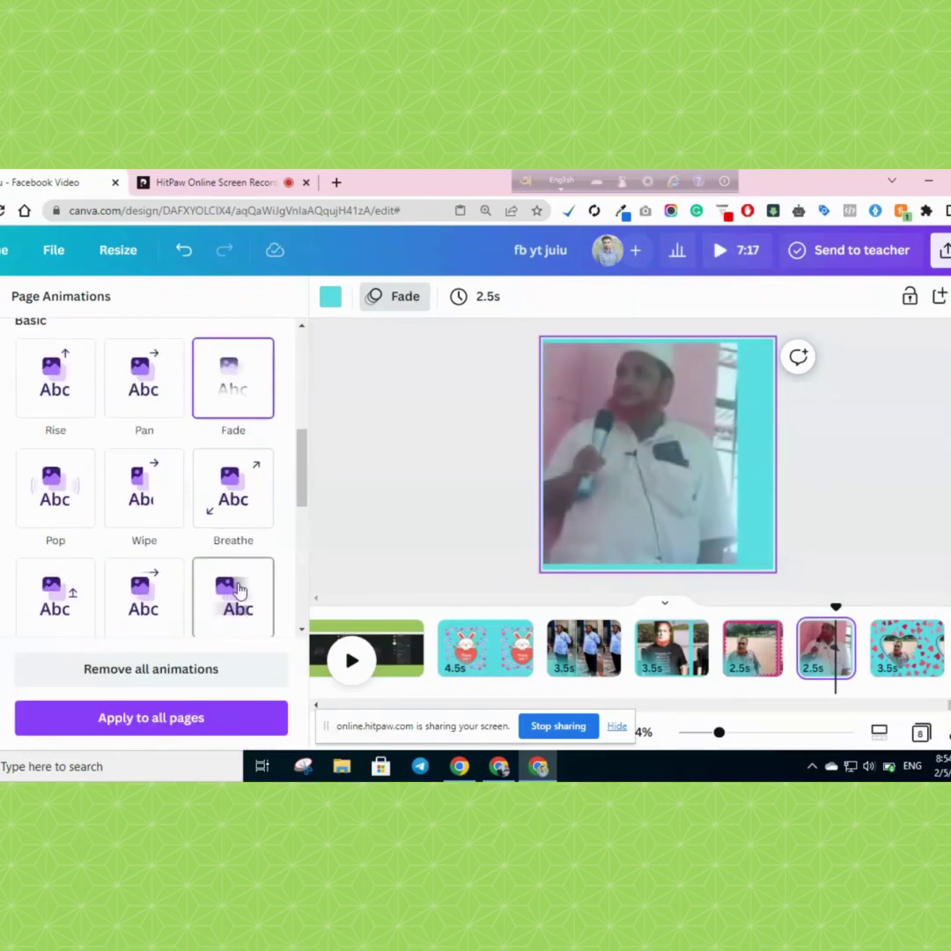
{"action": "left_click", "coordinate": [66, 500]}
Apply the Breathe element animation to the pink heart border on the bordered photo page.
{"action": "left_click", "coordinate": [740, 648]}
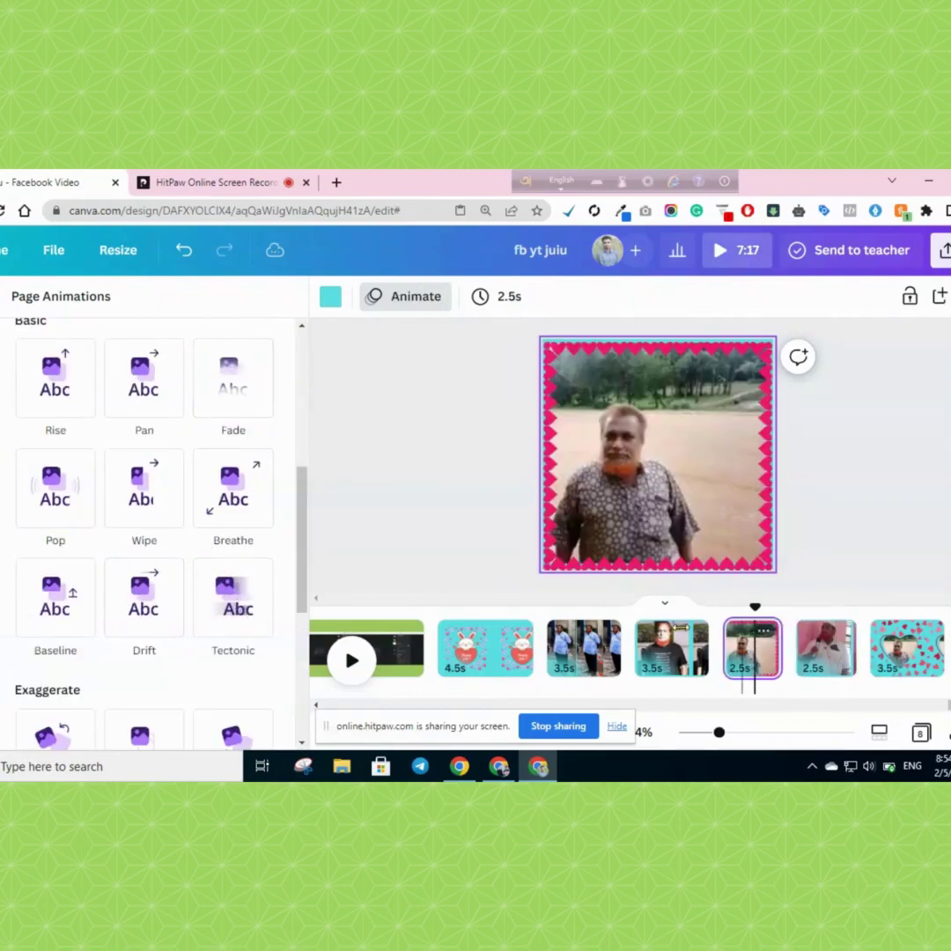
{"action": "left_click", "coordinate": [695, 509]}
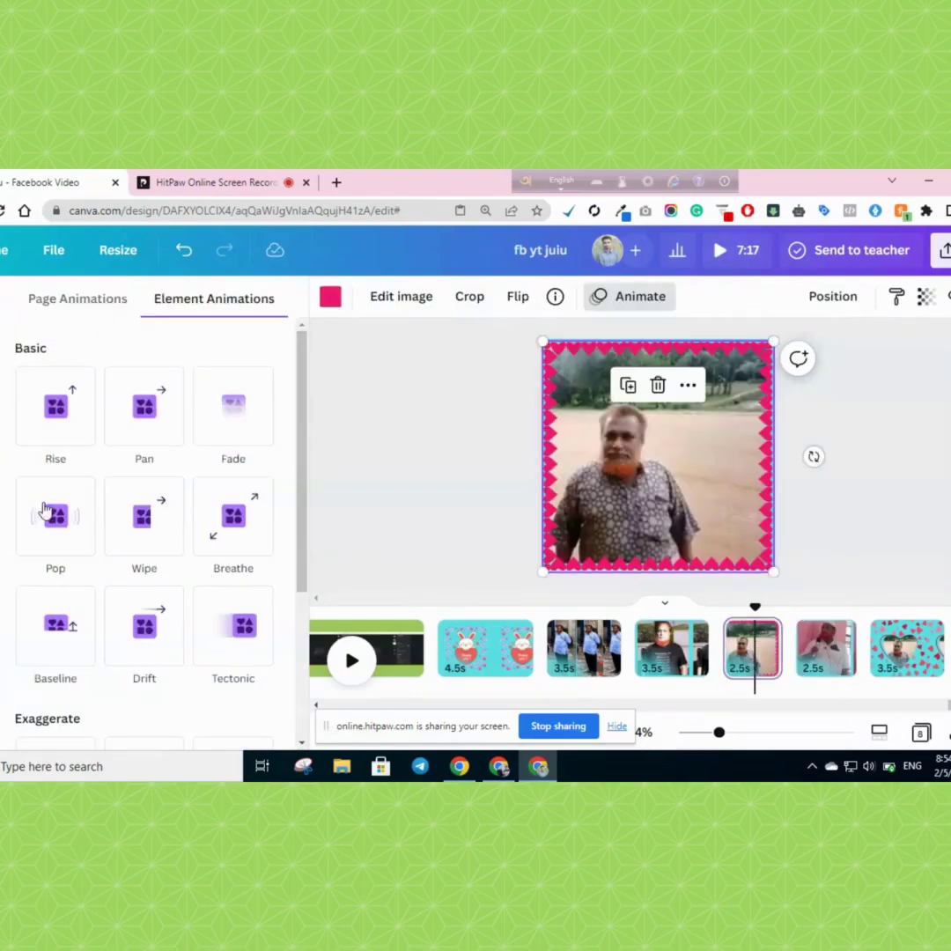
{"action": "left_click", "coordinate": [246, 540]}
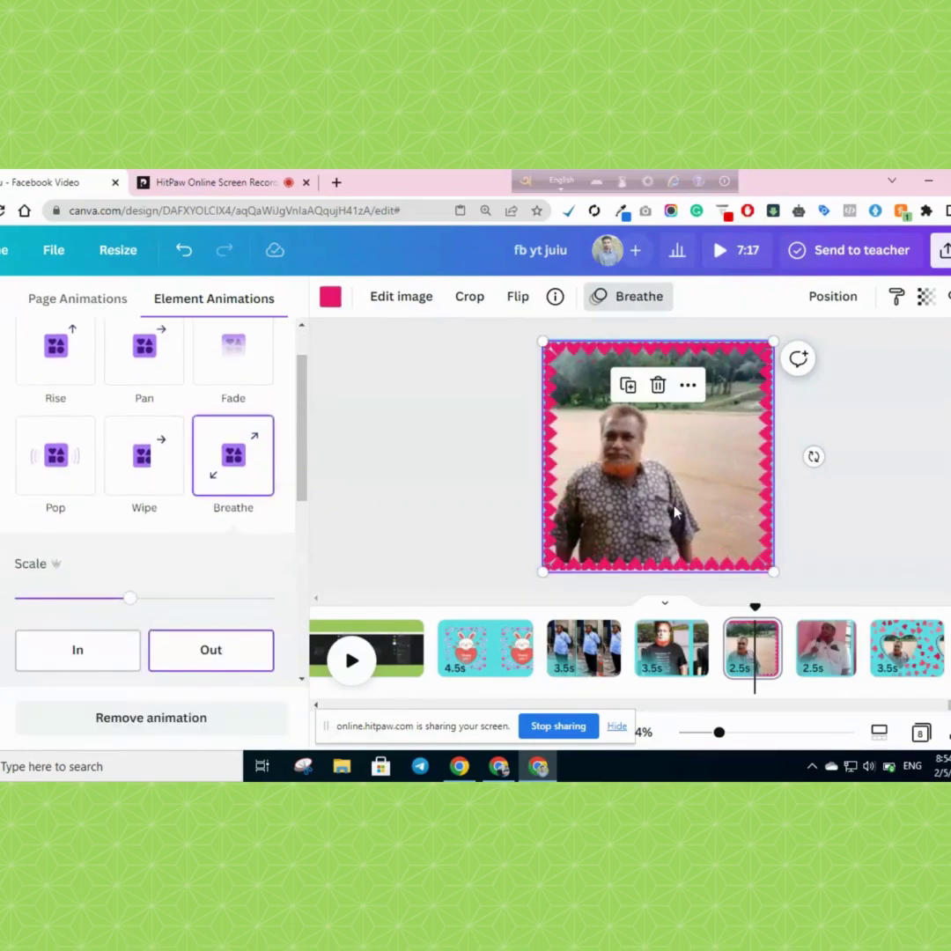
{"action": "left_click", "coordinate": [388, 495]}
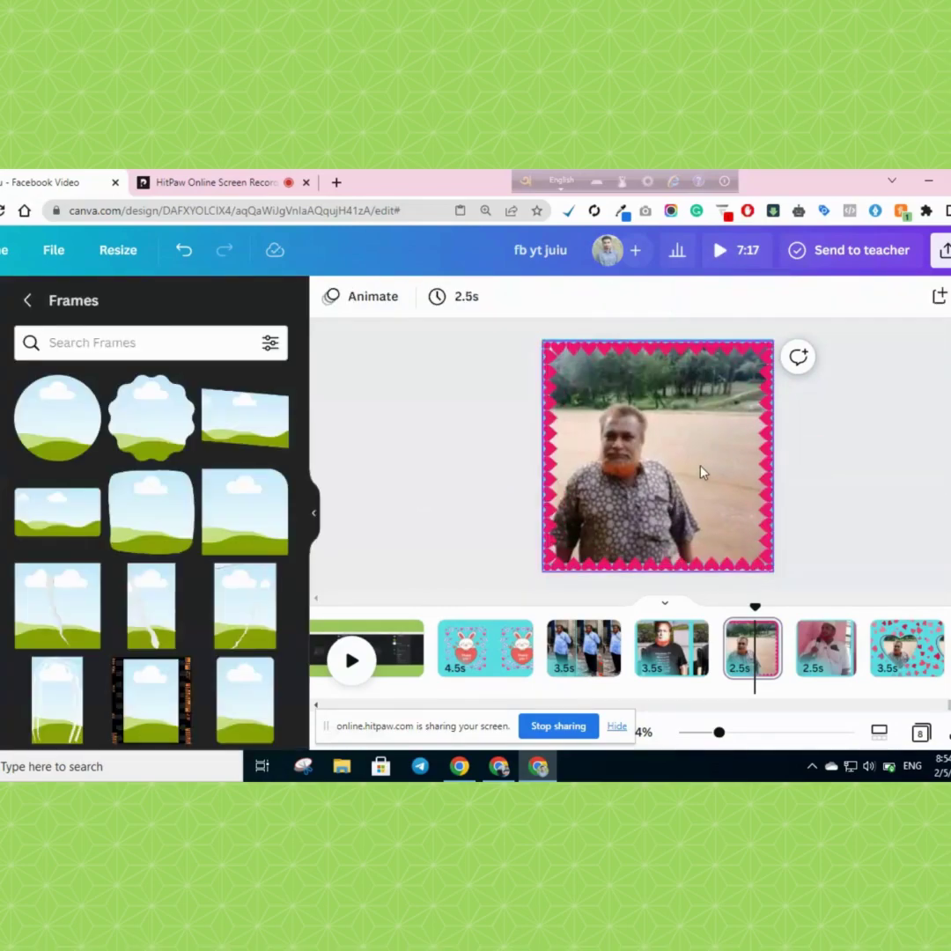
Apply the Fade animation to the photo beneath the pink heart border, and realign the border with the page edges.
{"action": "left_click", "coordinate": [712, 474]}
{"action": "left_click", "coordinate": [585, 296]}
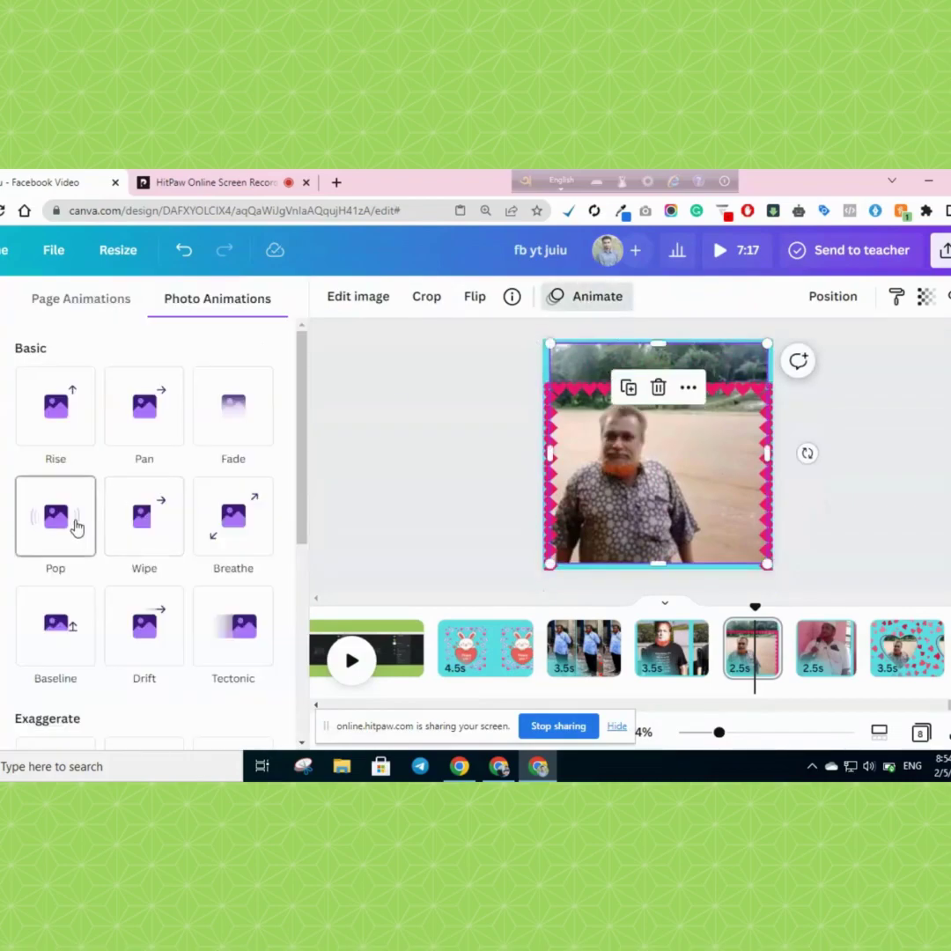
{"action": "left_click", "coordinate": [221, 432]}
{"action": "left_click", "coordinate": [630, 365]}
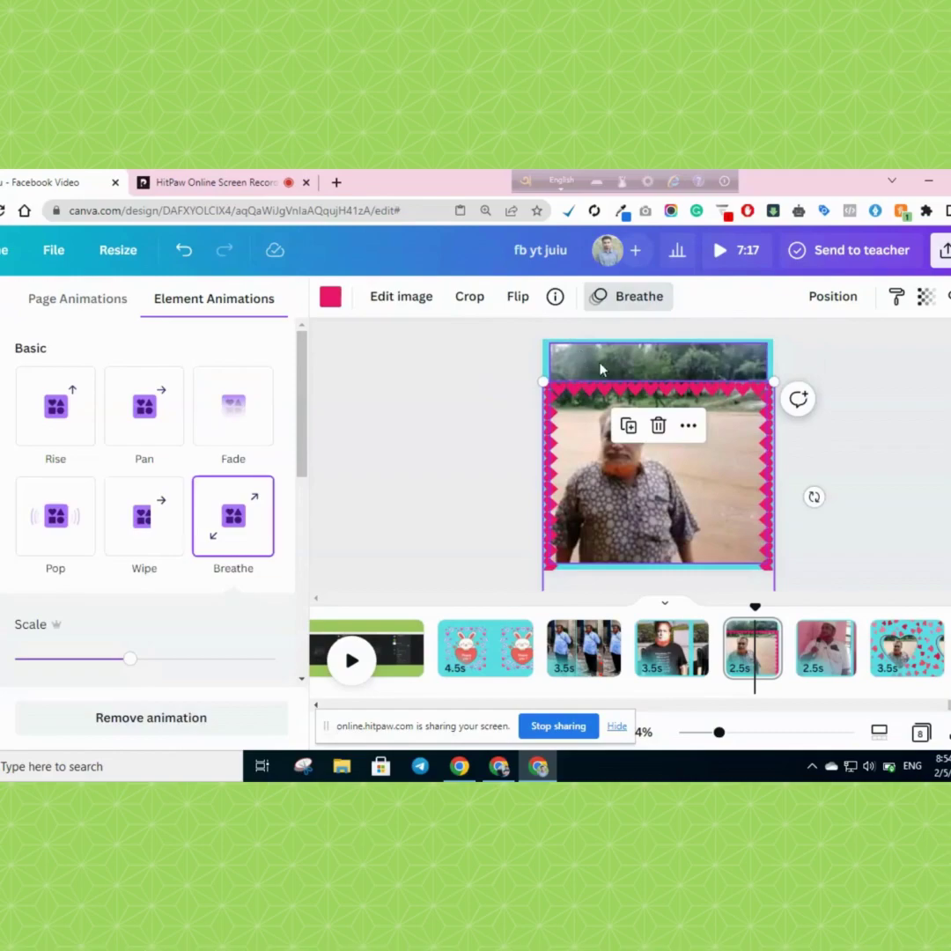
{"action": "left_click_drag", "start_coordinate": [629, 366], "coordinate": [630, 346]}
Preview the animated pages from the black T-shirt page onward.
{"action": "left_click", "coordinate": [667, 662]}
{"action": "left_click", "coordinate": [352, 660]}
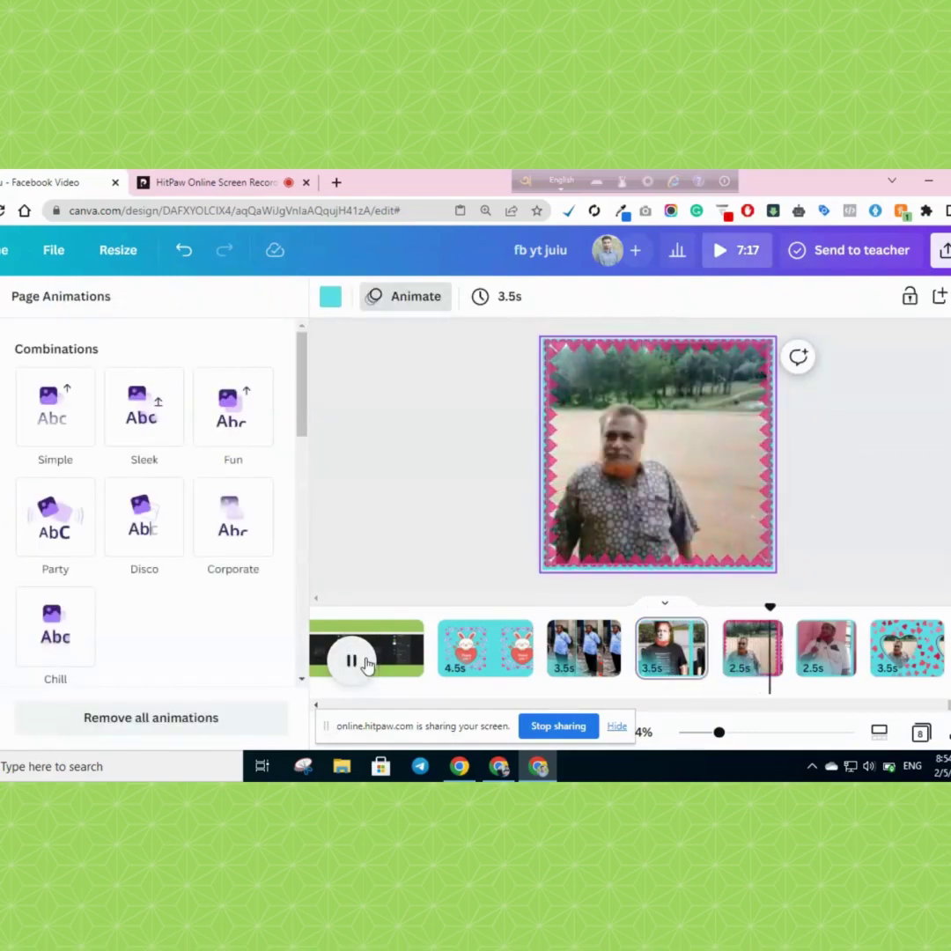
{"action": "left_click", "coordinate": [366, 664]}
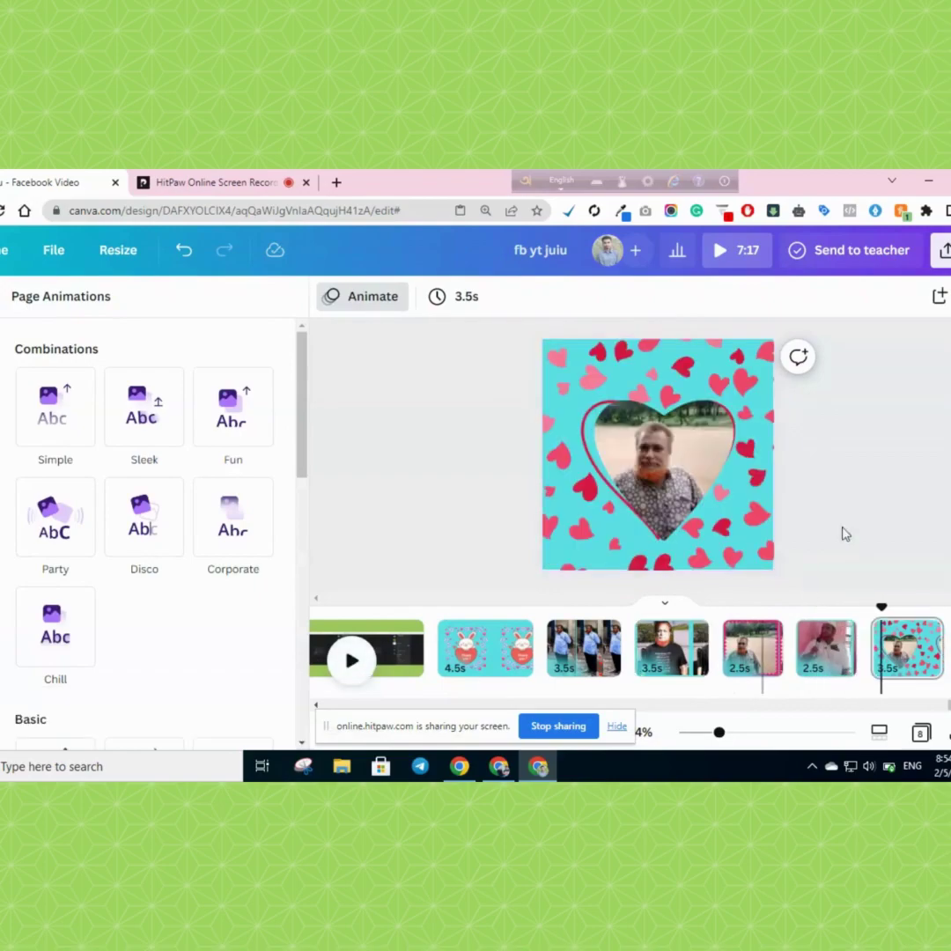
Apply the Fade photo animation to the photo in the heart frame.
{"action": "left_click", "coordinate": [688, 495]}
{"action": "left_click", "coordinate": [688, 495]}
{"action": "left_click", "coordinate": [230, 425]}
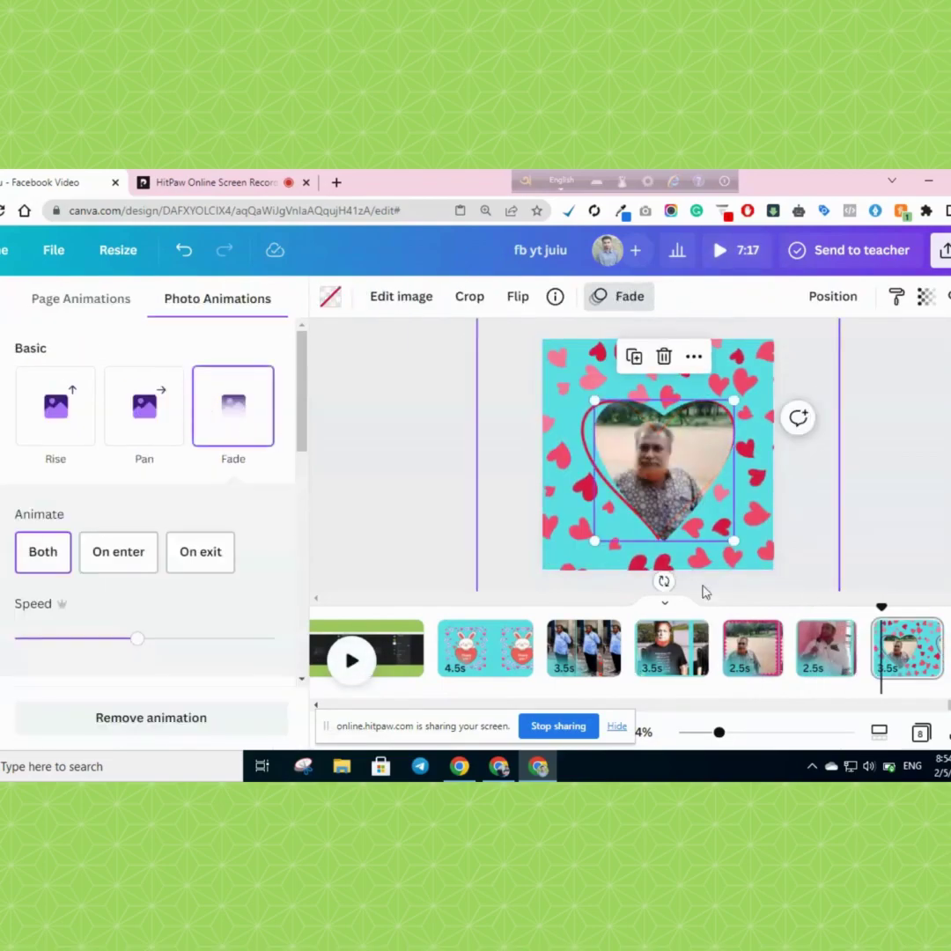
On the last "Thank you !" page, apply the Corporate page animation and set the full-page image's animation to Breathe.
{"action": "scroll", "coordinate": [880, 652], "scroll_direction": "right", "scroll_amount": 2}
{"action": "left_click", "coordinate": [883, 648]}
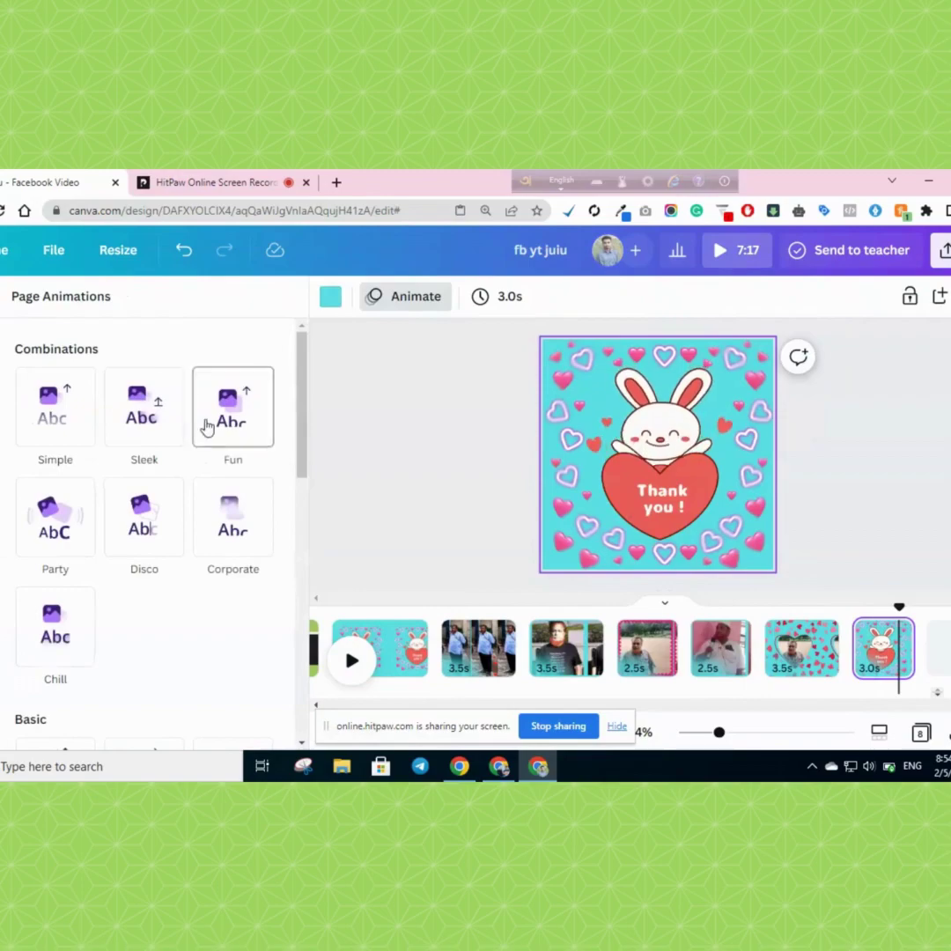
{"action": "left_click", "coordinate": [251, 510]}
{"action": "left_click", "coordinate": [568, 520]}
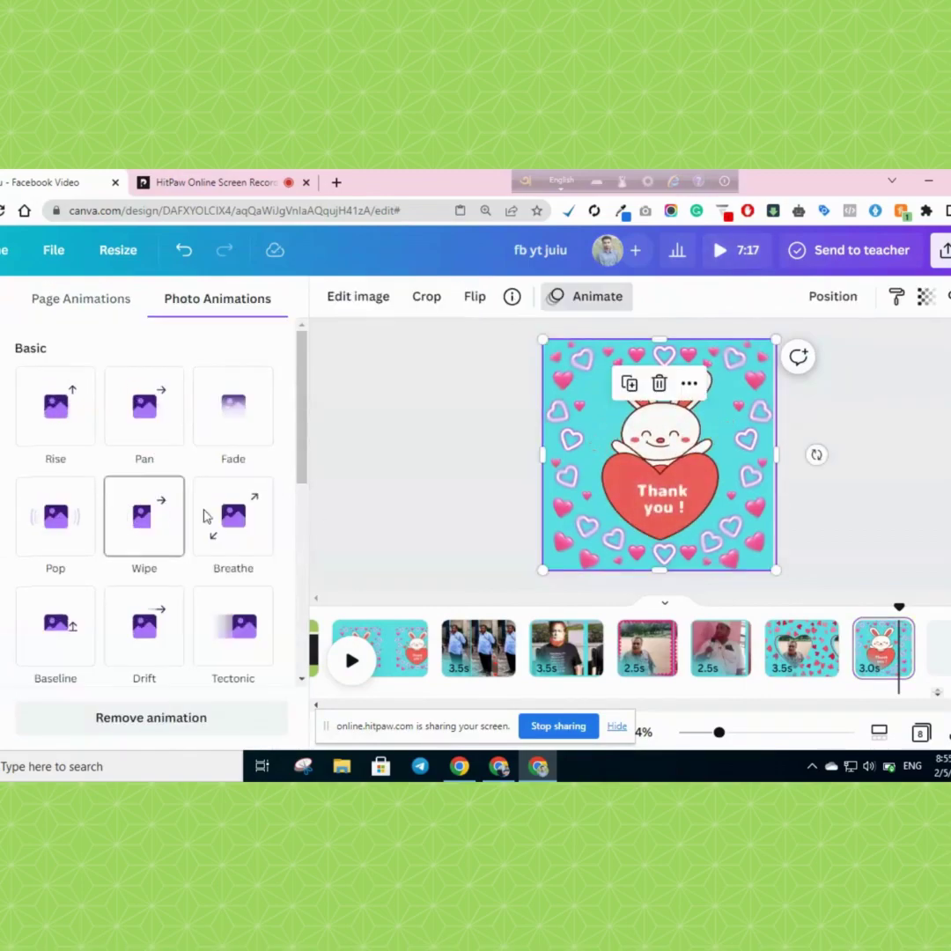
{"action": "left_click", "coordinate": [225, 524]}
Play a preview of the video starting from the blue-shirt page.
{"action": "mouse_move", "coordinate": [937, 706]}
{"action": "left_mouse_down"}
{"action": "mouse_move", "coordinate": [926, 710]}
{"action": "mouse_move", "coordinate": [936, 710]}
{"action": "left_mouse_up"}
{"action": "left_click", "coordinate": [493, 652]}
{"action": "left_click", "coordinate": [352, 661]}
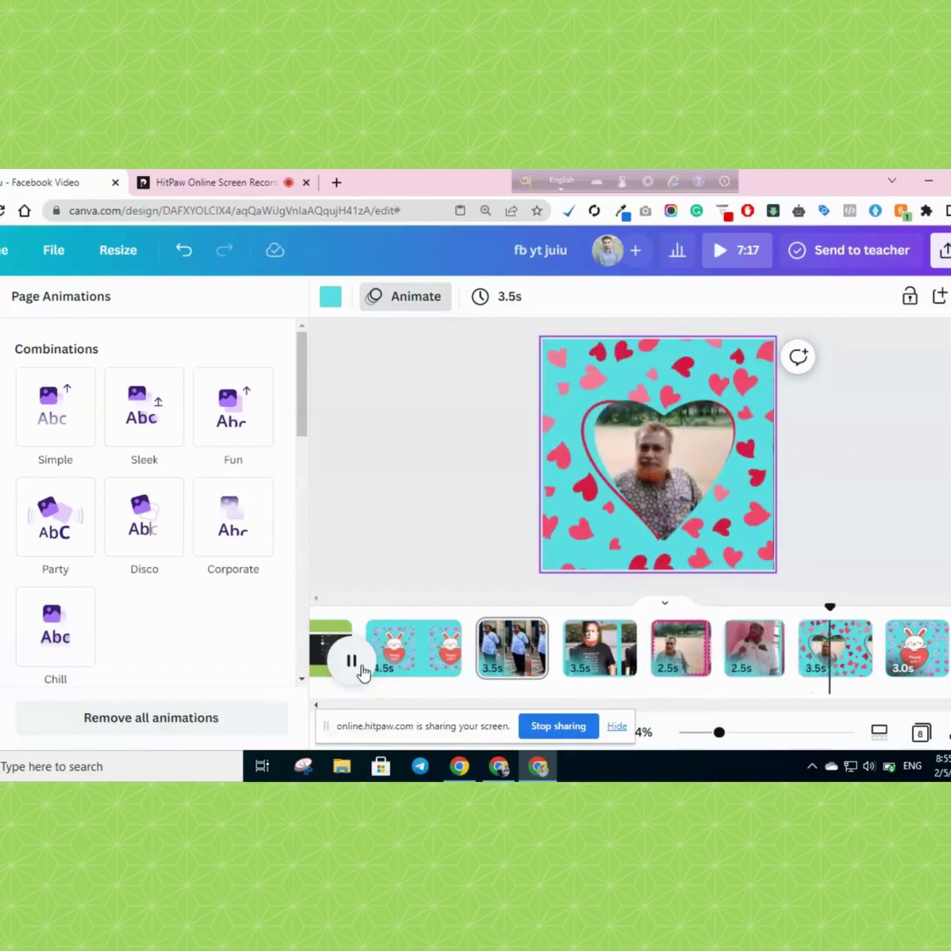
{"action": "left_click", "coordinate": [352, 662]}
Shorten the black T-shirt page and the blue-shirt page to 2.5 seconds each.
{"action": "left_click", "coordinate": [604, 651]}
{"action": "left_click", "coordinate": [502, 298]}
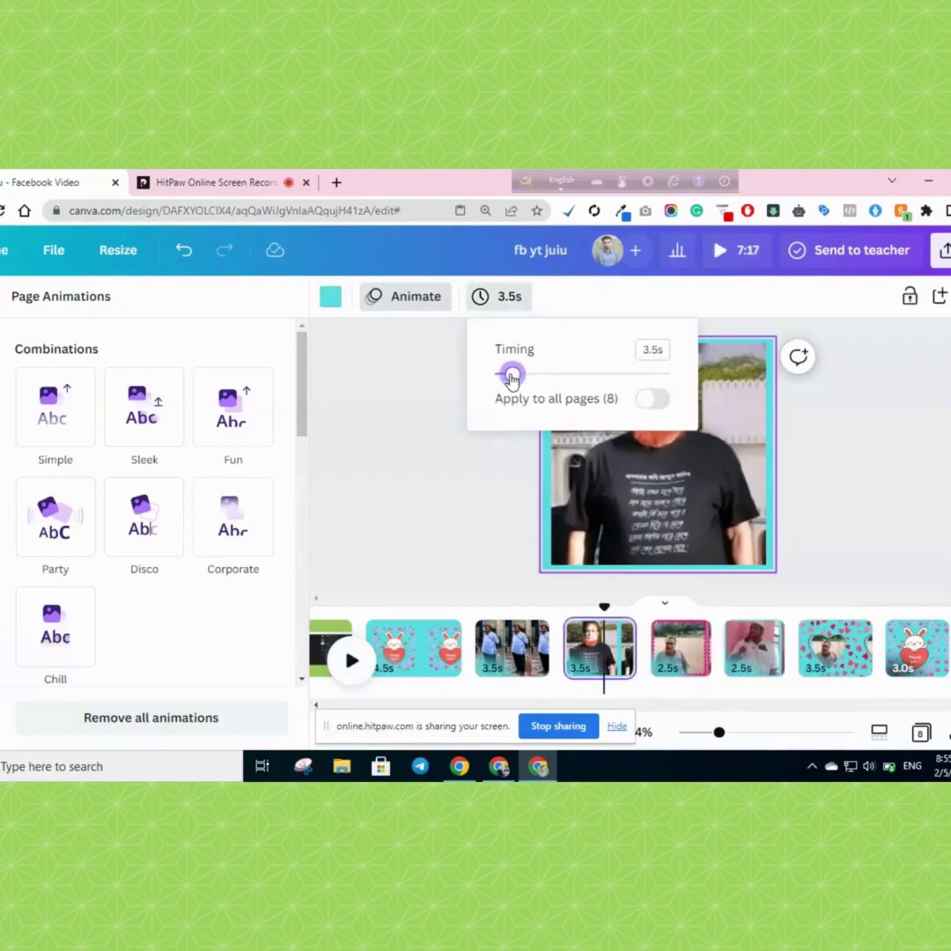
{"action": "left_click_drag", "start_coordinate": [512, 375], "coordinate": [505, 374]}
{"action": "left_click", "coordinate": [516, 650]}
{"action": "left_click", "coordinate": [490, 299]}
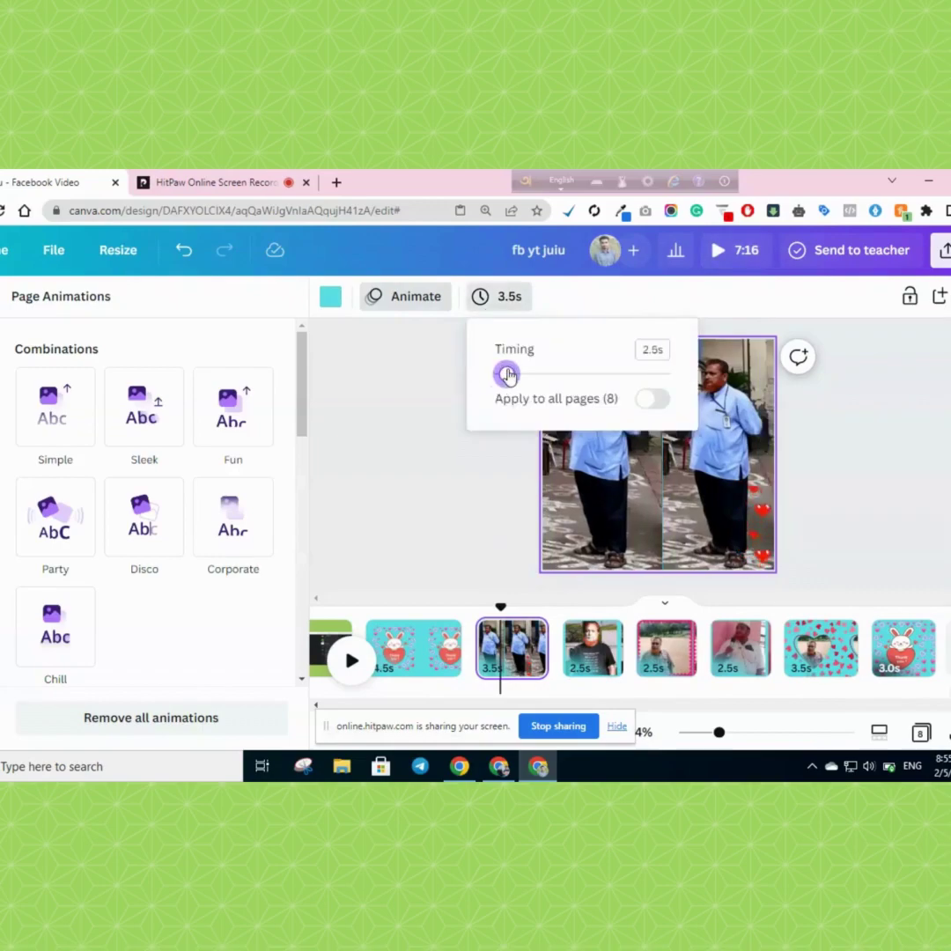
Shorten the heart-framed photo page and the last "Thank you !" page to 2.0 seconds each.
{"action": "left_click", "coordinate": [821, 669]}
{"action": "left_click", "coordinate": [502, 295]}
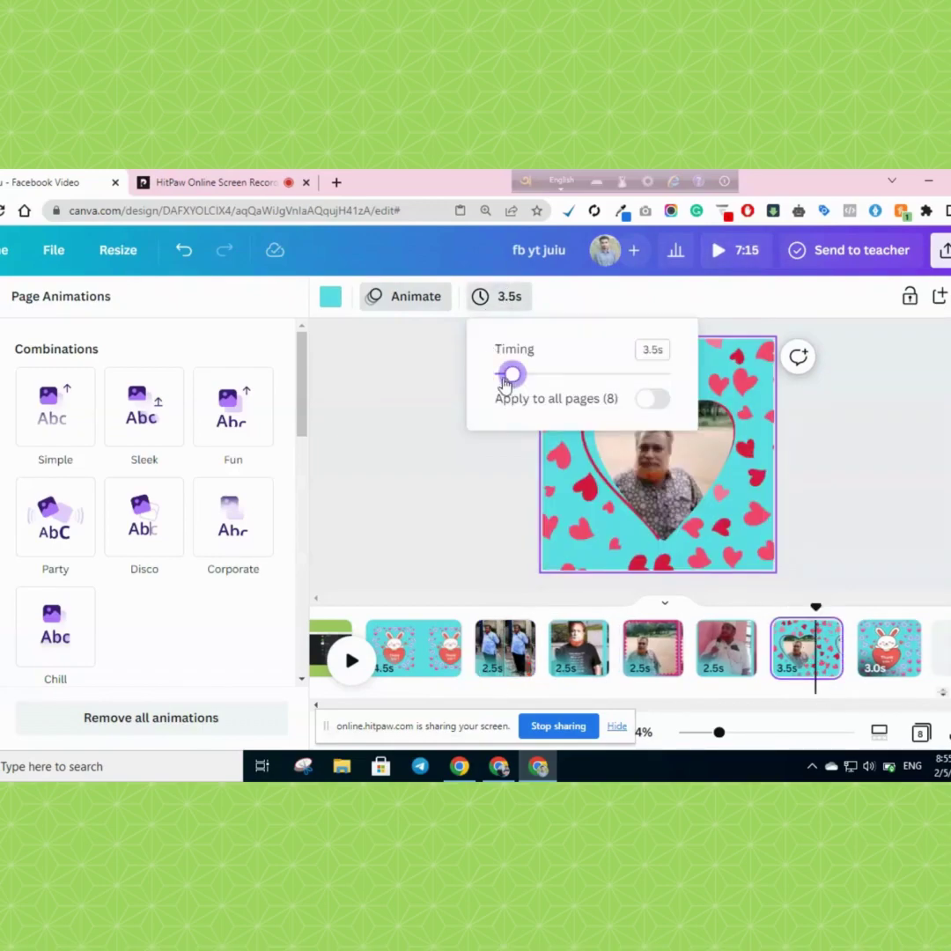
{"action": "left_click", "coordinate": [882, 659]}
{"action": "left_click", "coordinate": [511, 296]}
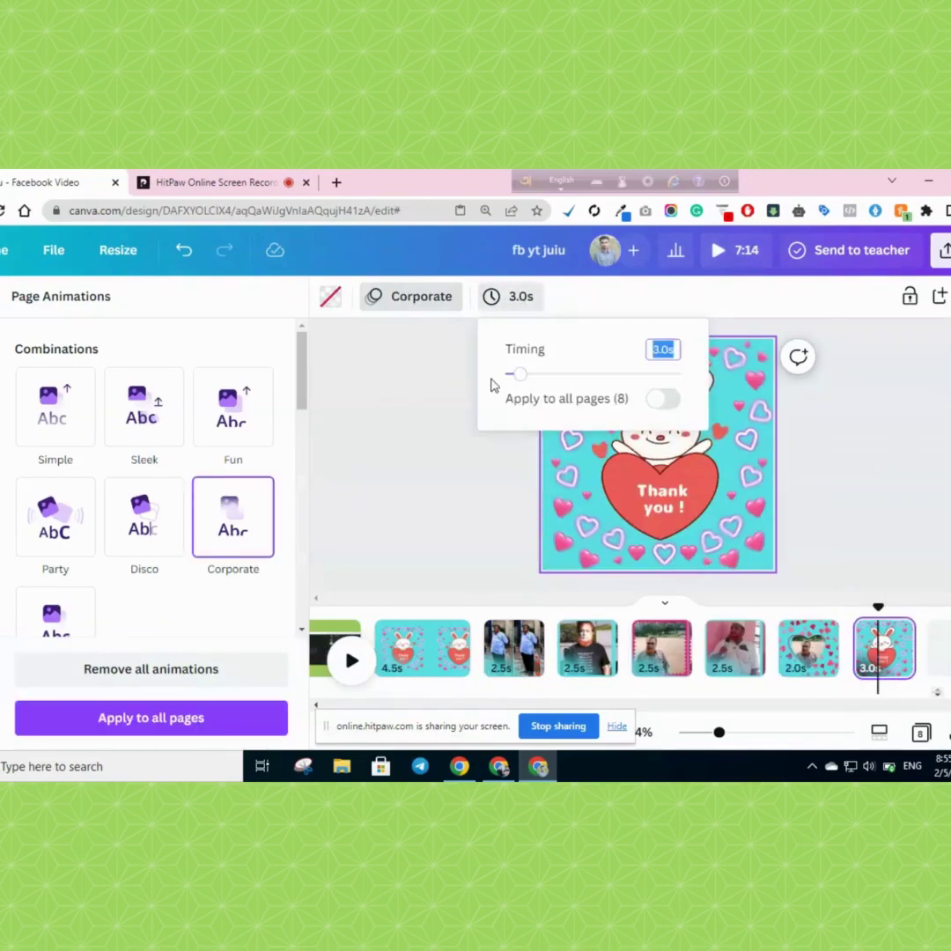
{"action": "left_click_drag", "start_coordinate": [519, 377], "coordinate": [511, 376]}
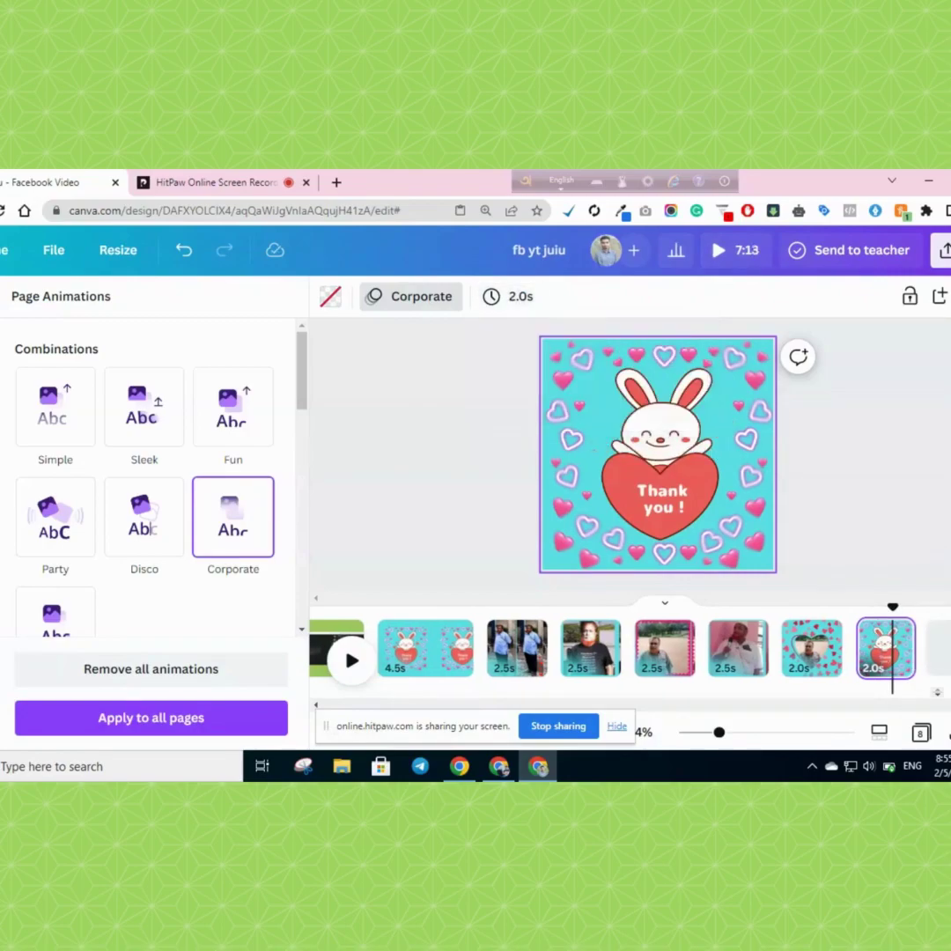
{"action": "left_click", "coordinate": [947, 654]}
{"action": "left_click_drag", "start_coordinate": [865, 661], "coordinate": [769, 660]}
{"action": "key", "text": "Delete"}
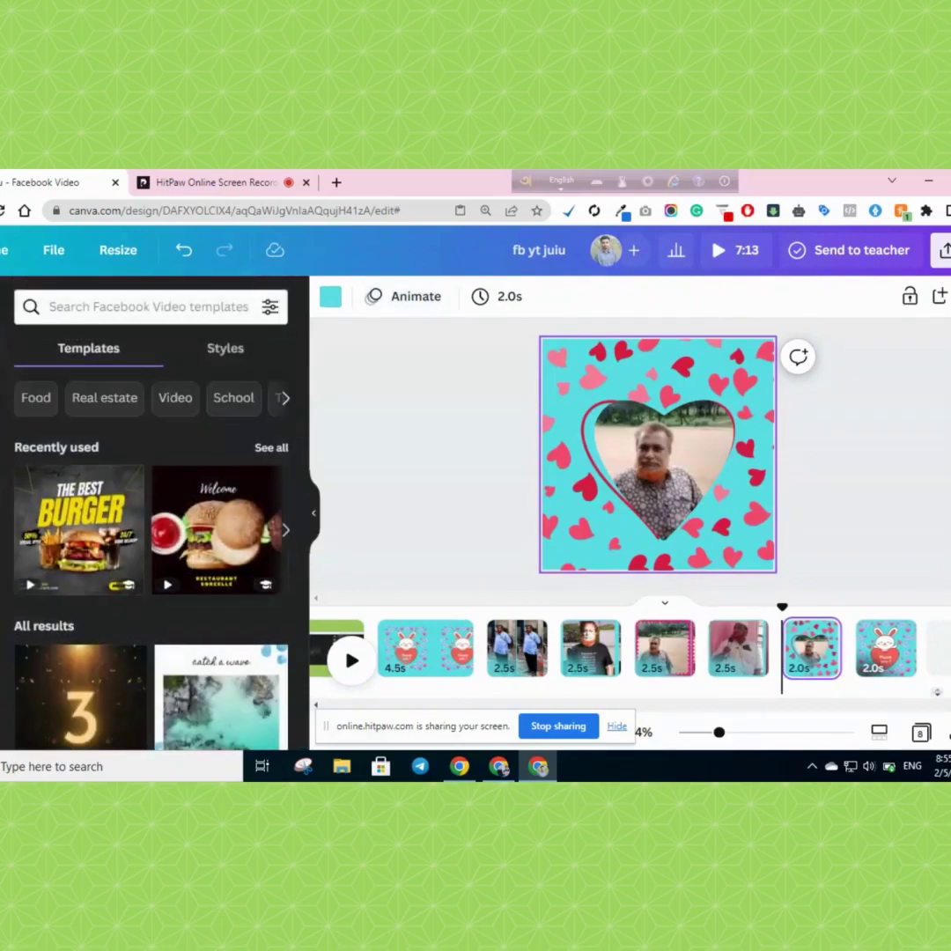
Add the arc of emojis and red hearts from the recently used elements to the heart-framed photo page.
{"action": "left_click", "coordinate": [27, 301]}
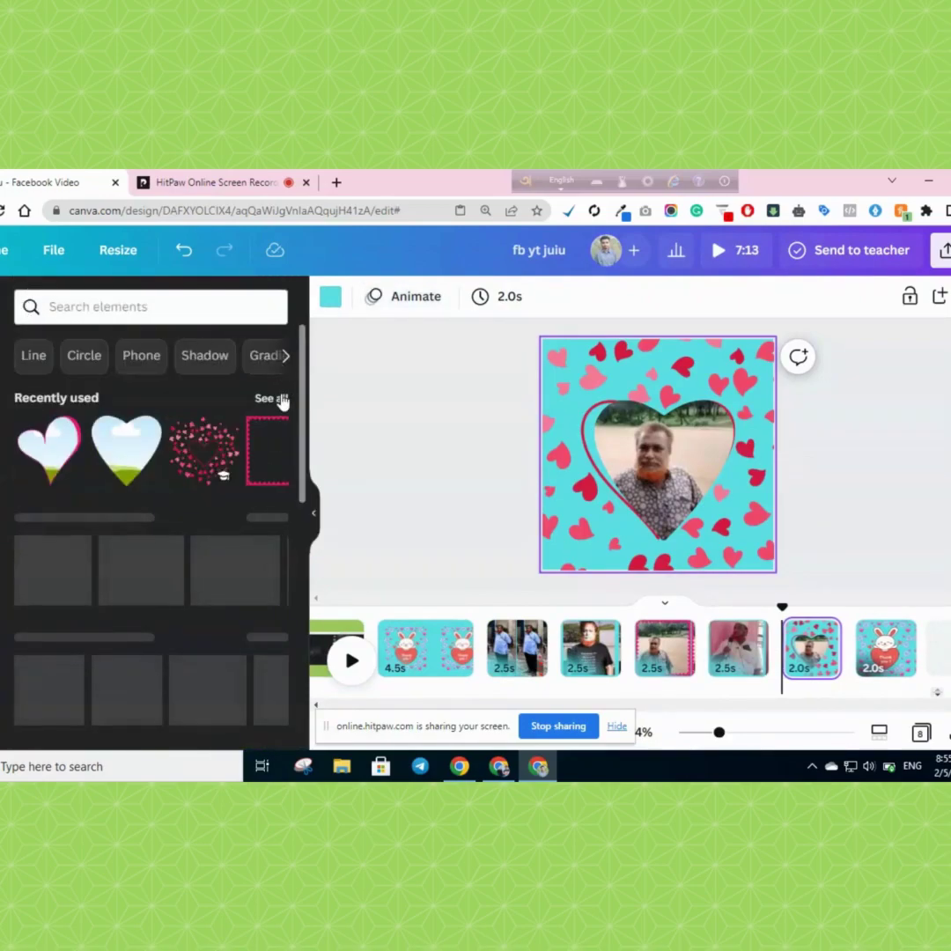
{"action": "left_click", "coordinate": [281, 398]}
{"action": "scroll", "coordinate": [167, 558], "scroll_direction": "down", "scroll_amount": 10}
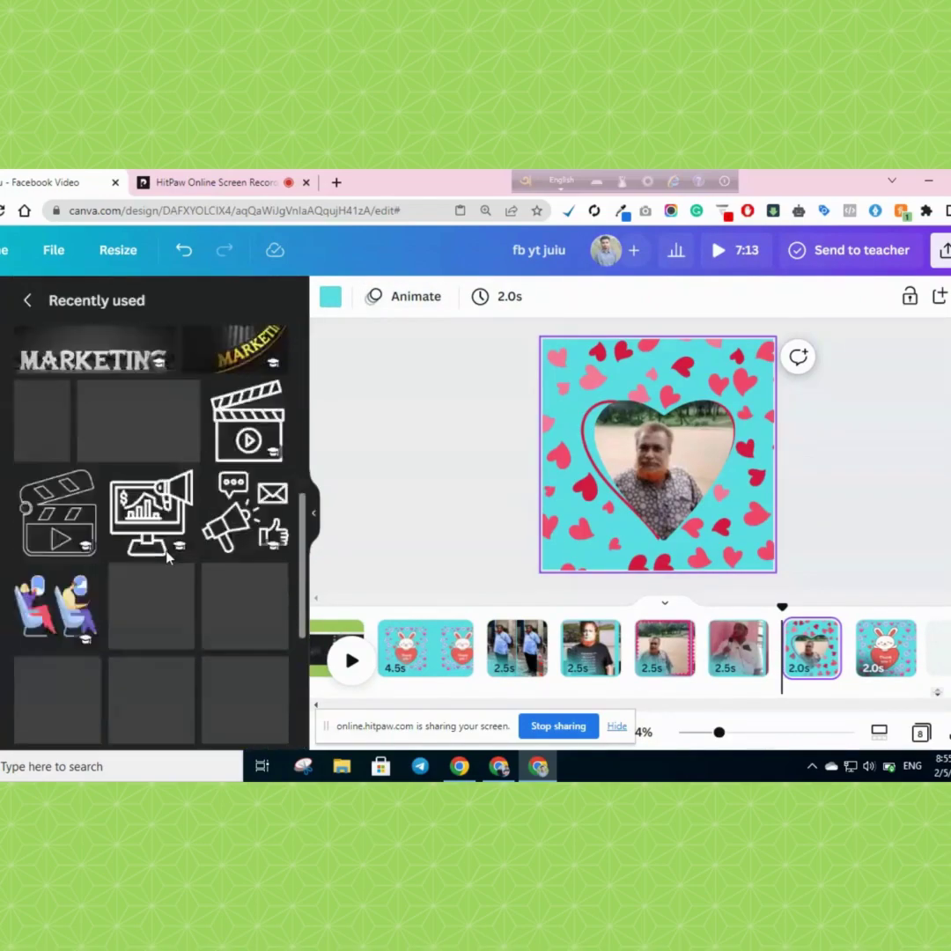
{"action": "scroll", "coordinate": [168, 559], "scroll_direction": "down", "scroll_amount": 1}
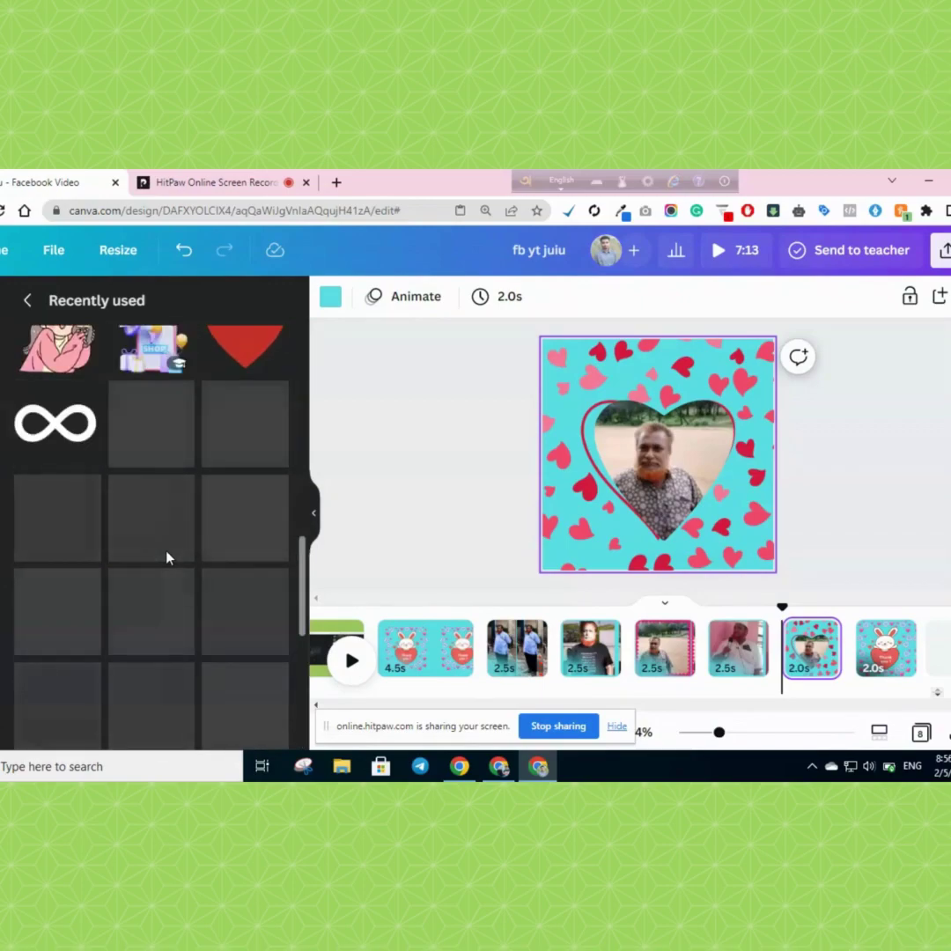
{"action": "scroll", "coordinate": [167, 559], "scroll_direction": "down", "scroll_amount": 5}
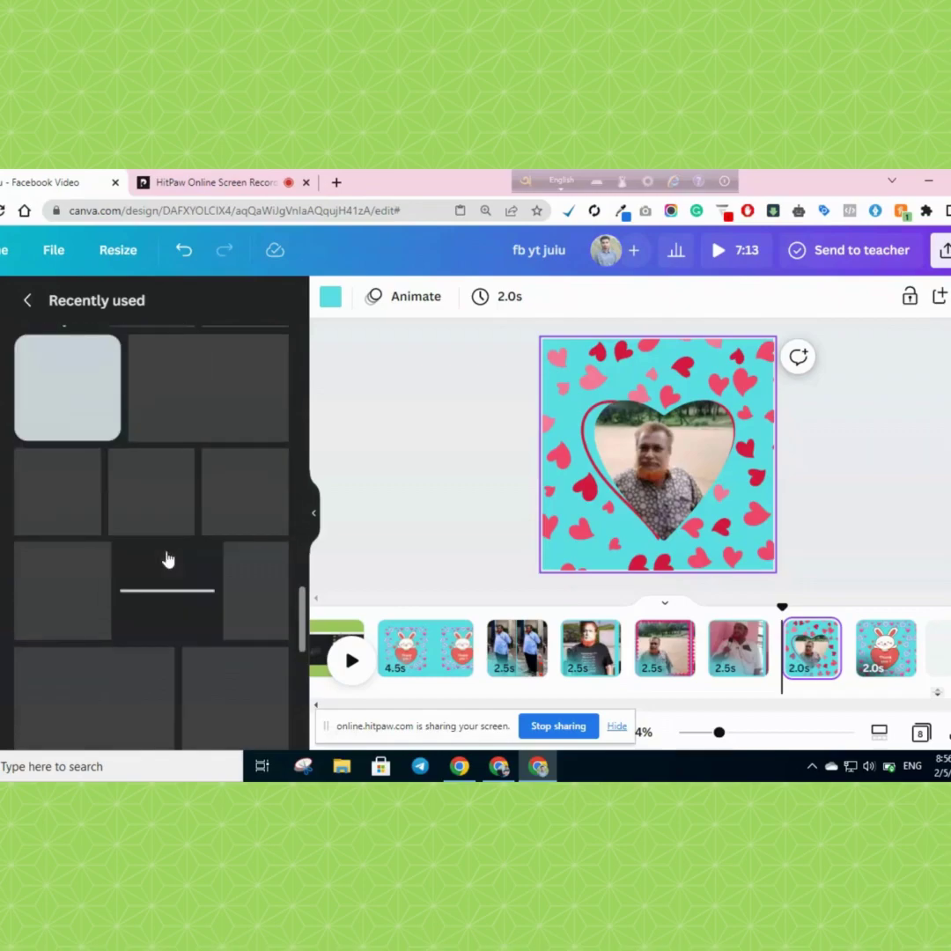
{"action": "scroll", "coordinate": [167, 558], "scroll_direction": "up", "scroll_amount": 3}
{"action": "scroll", "coordinate": [167, 558], "scroll_direction": "down", "scroll_amount": 4}
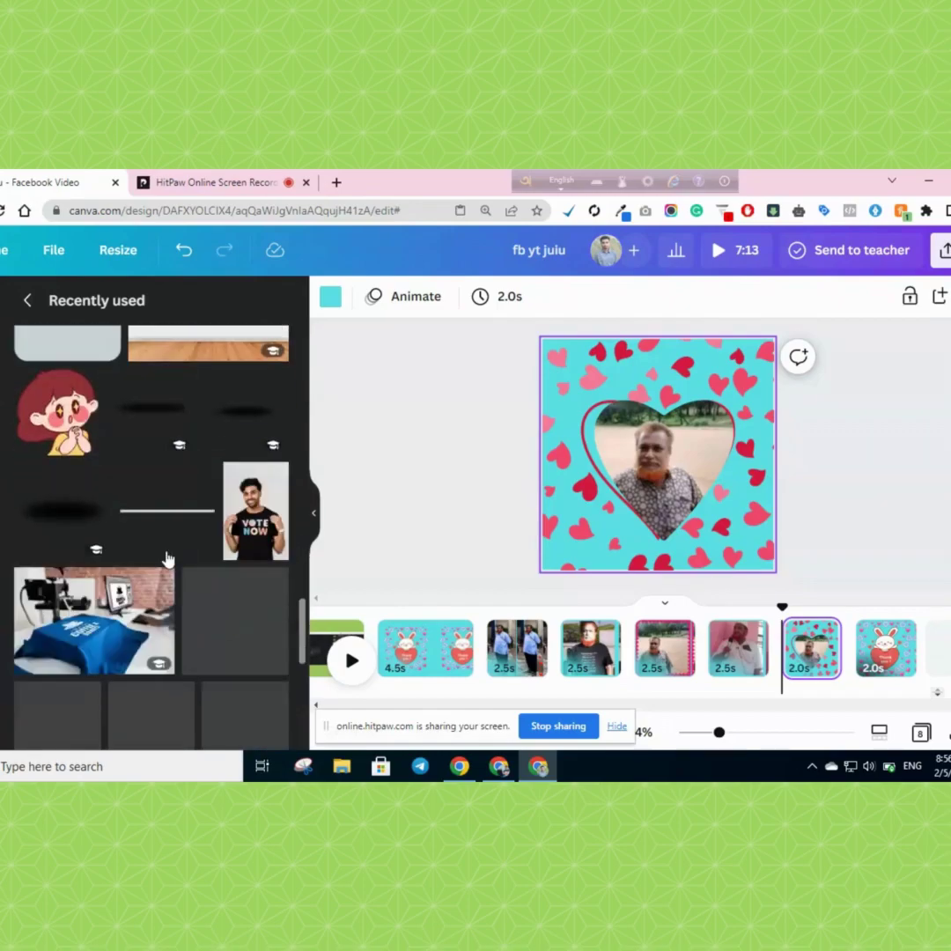
{"action": "scroll", "coordinate": [167, 558], "scroll_direction": "down", "scroll_amount": 2}
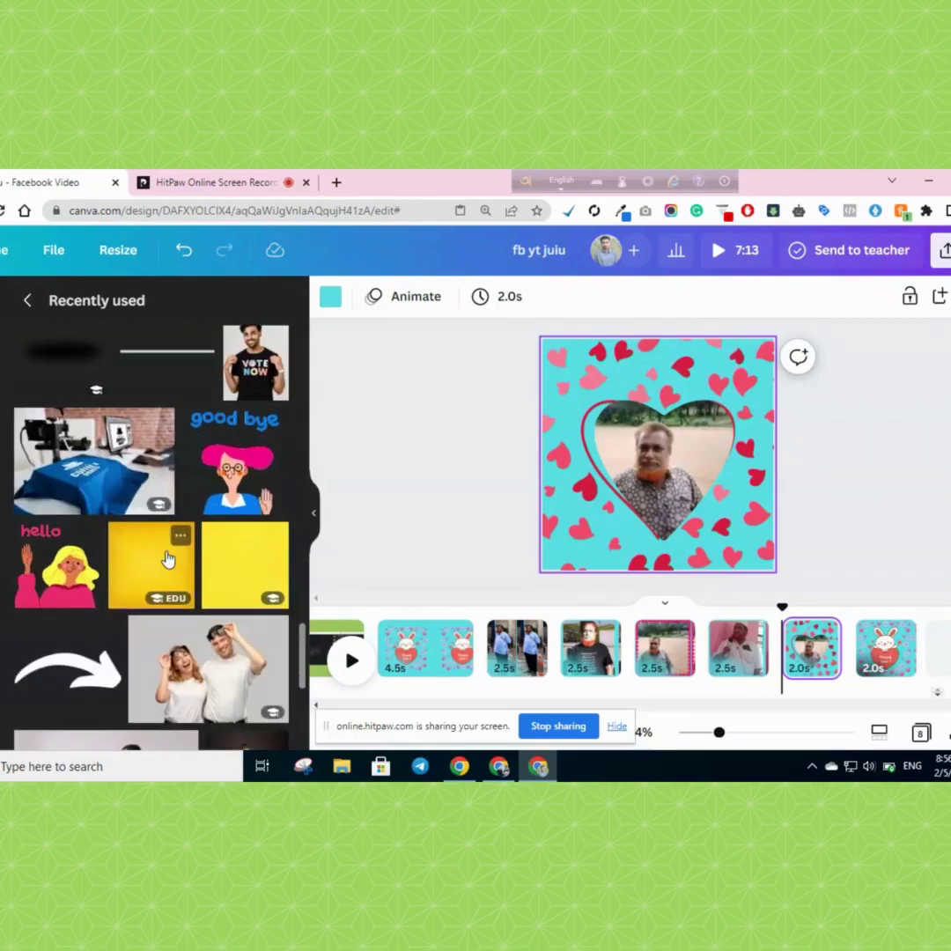
{"action": "scroll", "coordinate": [168, 559], "scroll_direction": "down", "scroll_amount": 8}
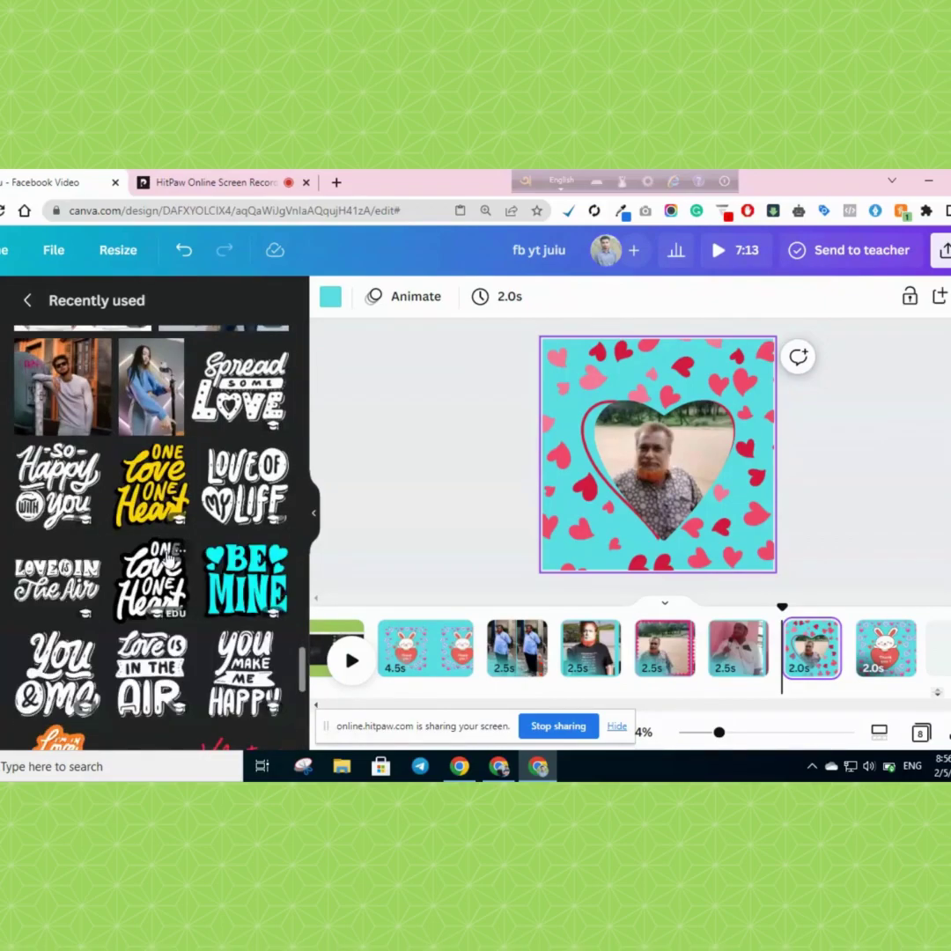
{"action": "scroll", "coordinate": [168, 555], "scroll_direction": "down", "scroll_amount": 7}
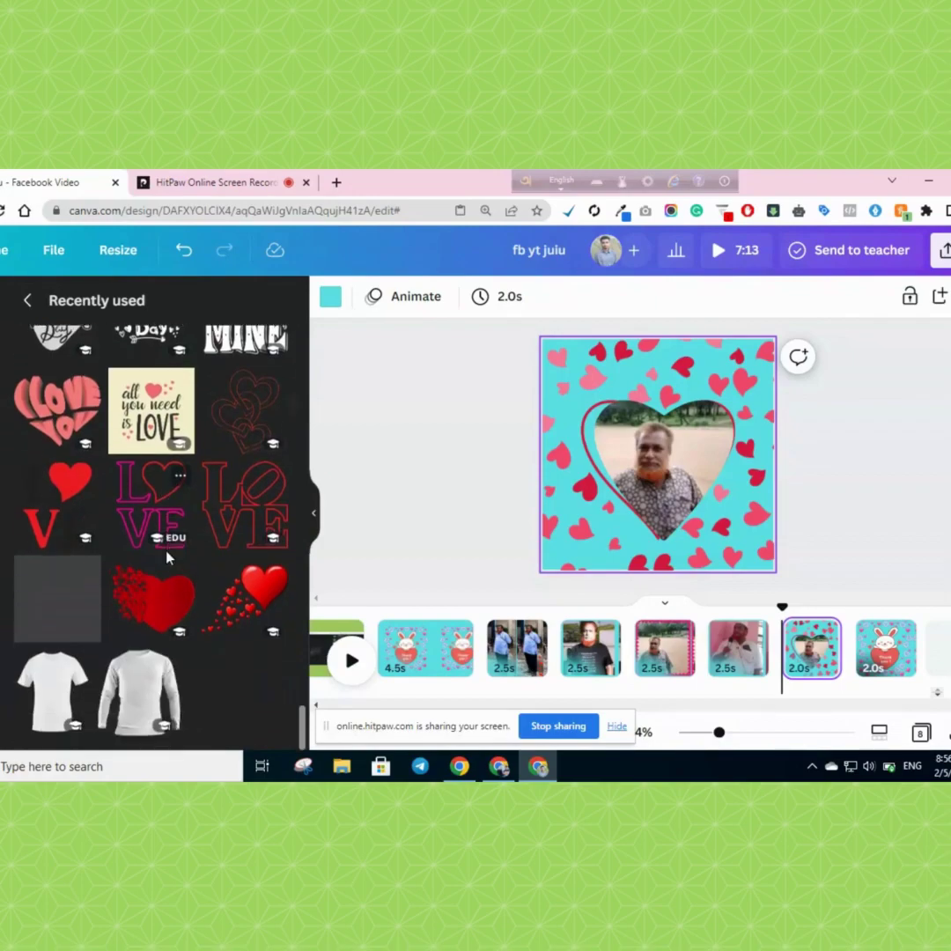
{"action": "scroll", "coordinate": [167, 557], "scroll_direction": "down", "scroll_amount": 4}
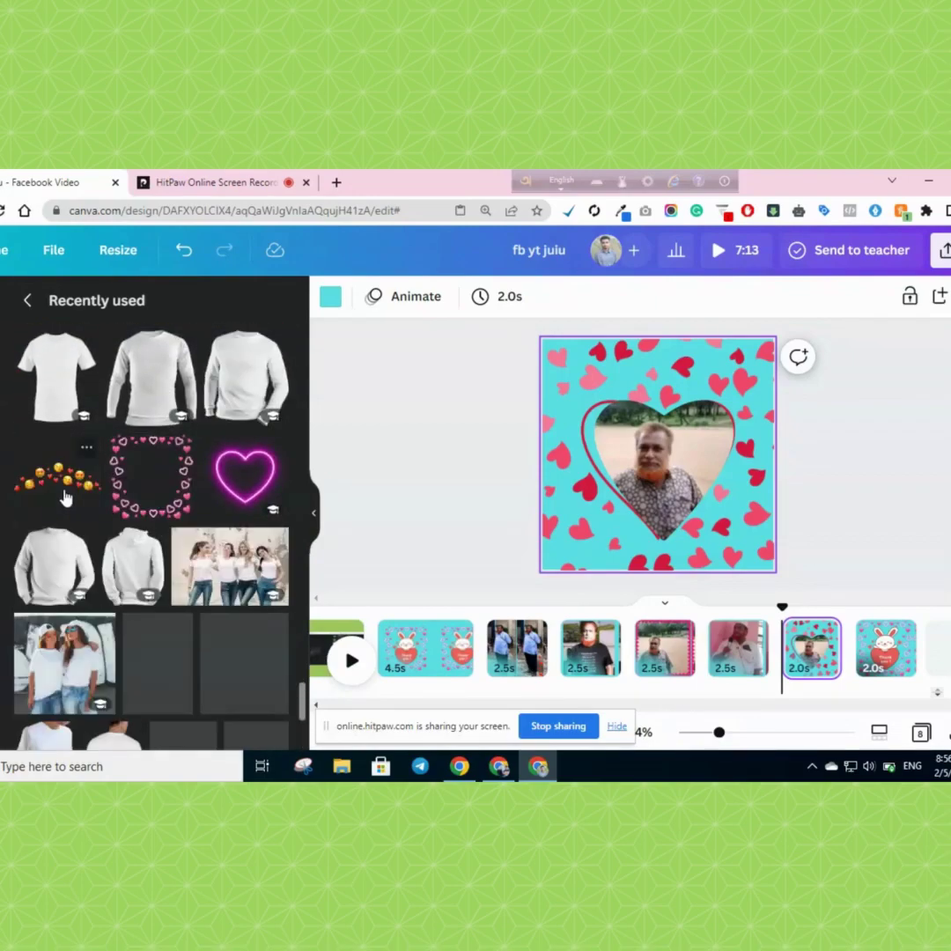
{"action": "left_click", "coordinate": [64, 499]}
Add the rainbow heart arc from the recently used elements and place it small above the man's head on the pink-heart-bordered photo page.
{"action": "scroll", "coordinate": [152, 583], "scroll_direction": "down", "scroll_amount": 8}
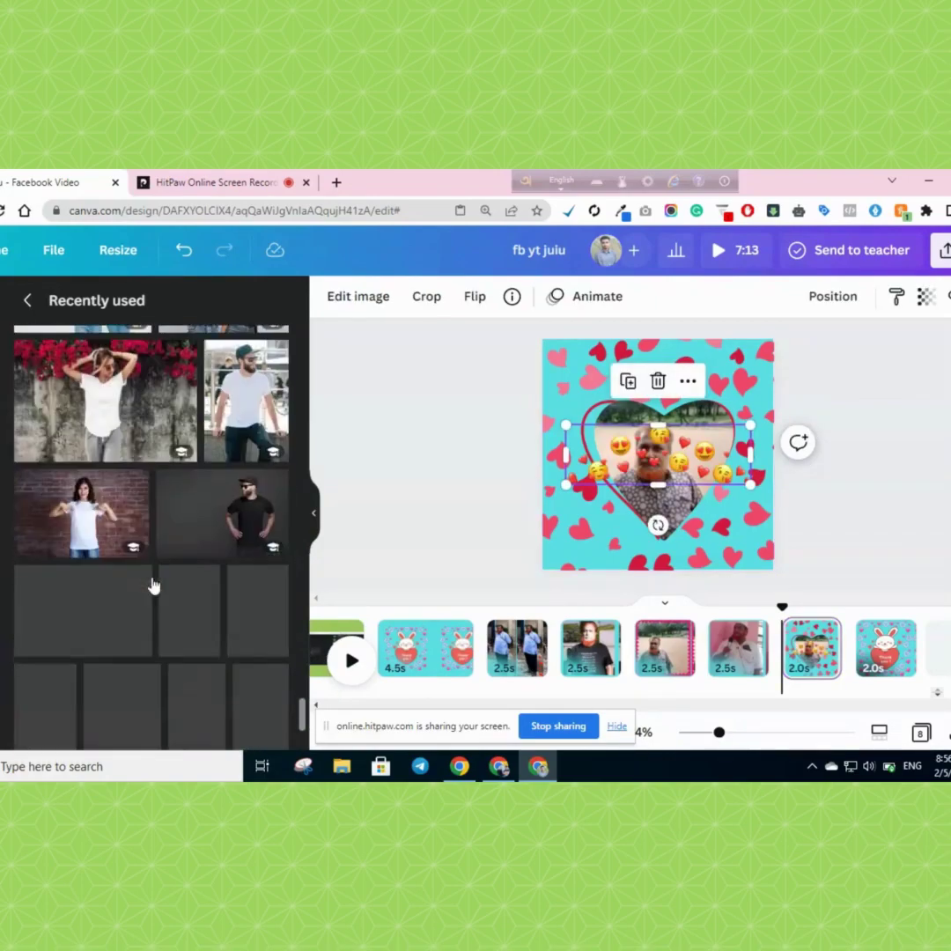
{"action": "scroll", "coordinate": [153, 585], "scroll_direction": "down", "scroll_amount": 3}
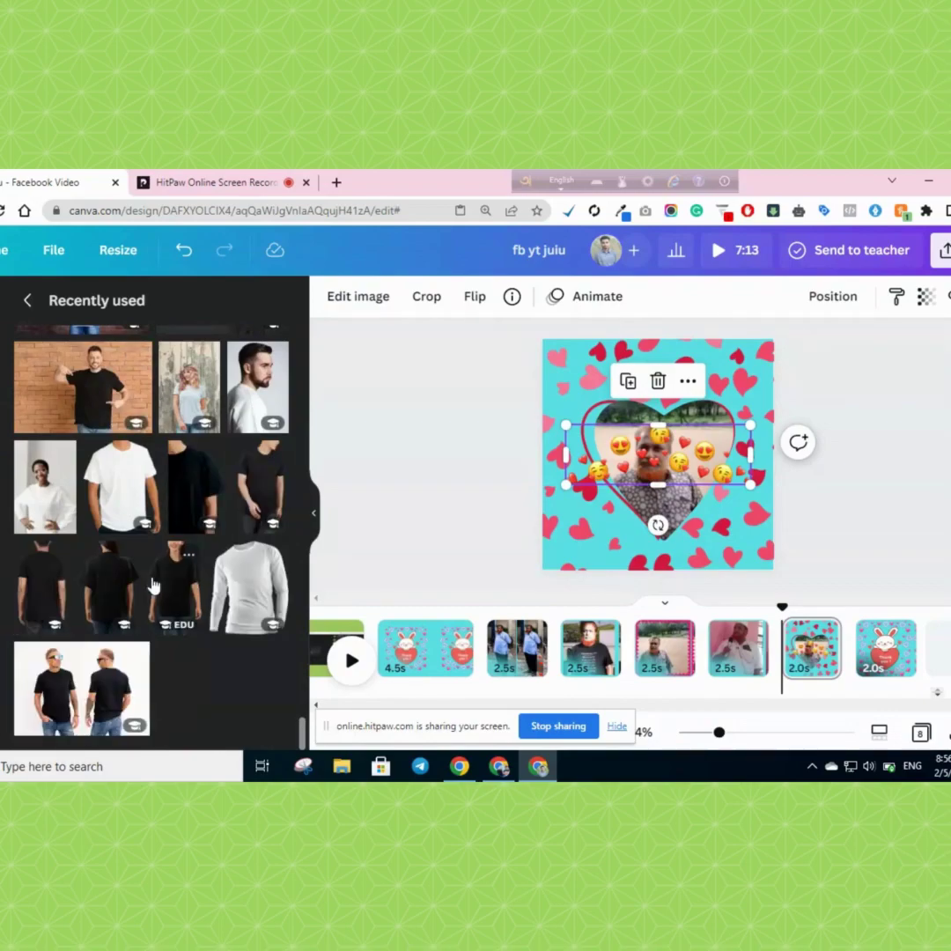
{"action": "scroll", "coordinate": [191, 547], "scroll_direction": "down", "scroll_amount": 8}
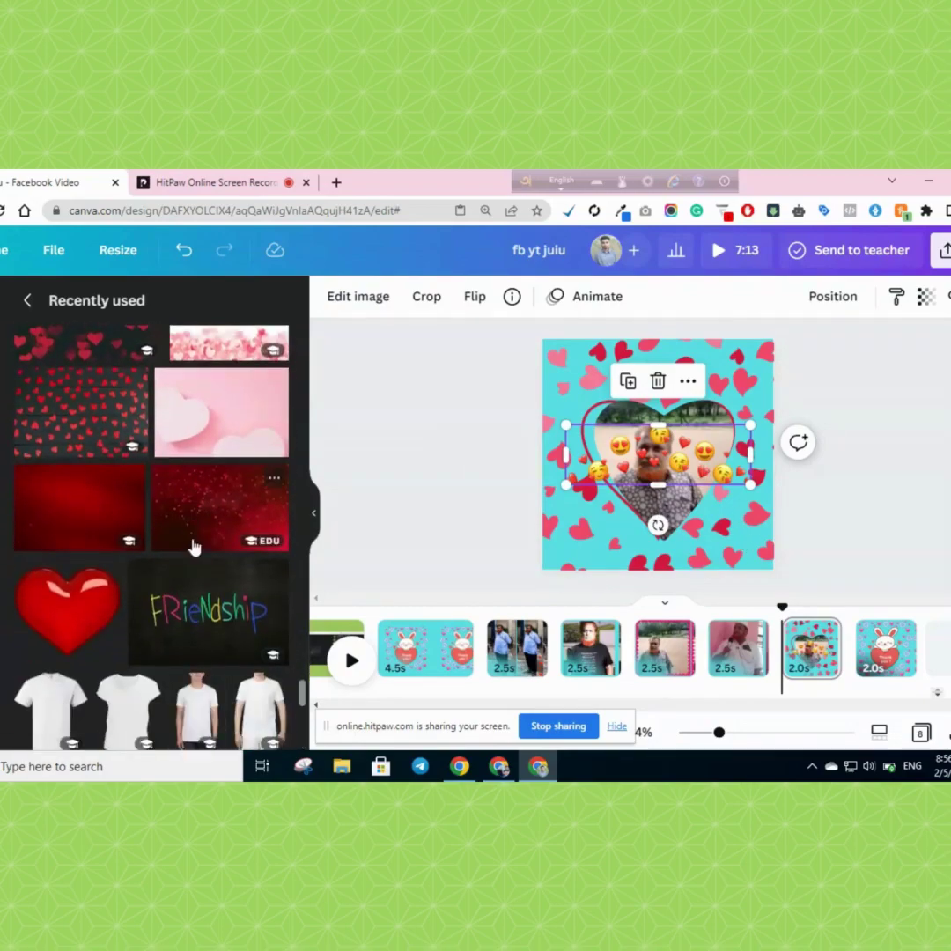
{"action": "scroll", "coordinate": [194, 548], "scroll_direction": "down", "scroll_amount": 10}
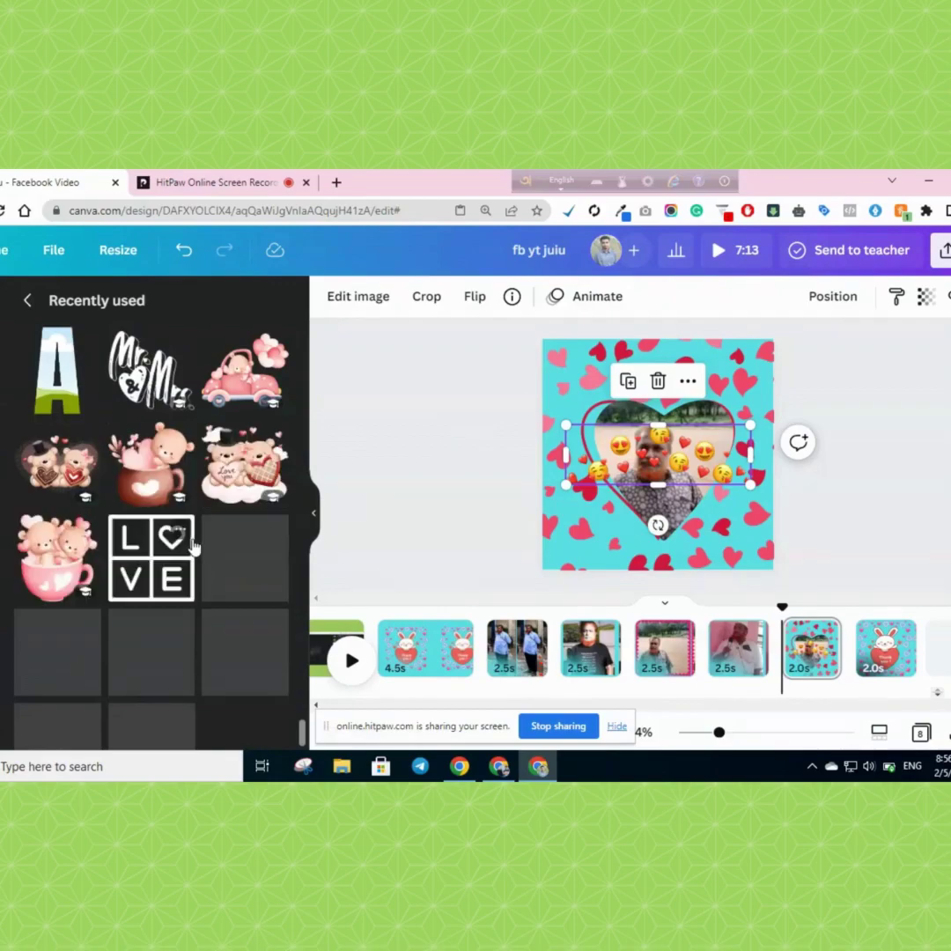
{"action": "scroll", "coordinate": [193, 548], "scroll_direction": "down", "scroll_amount": 3}
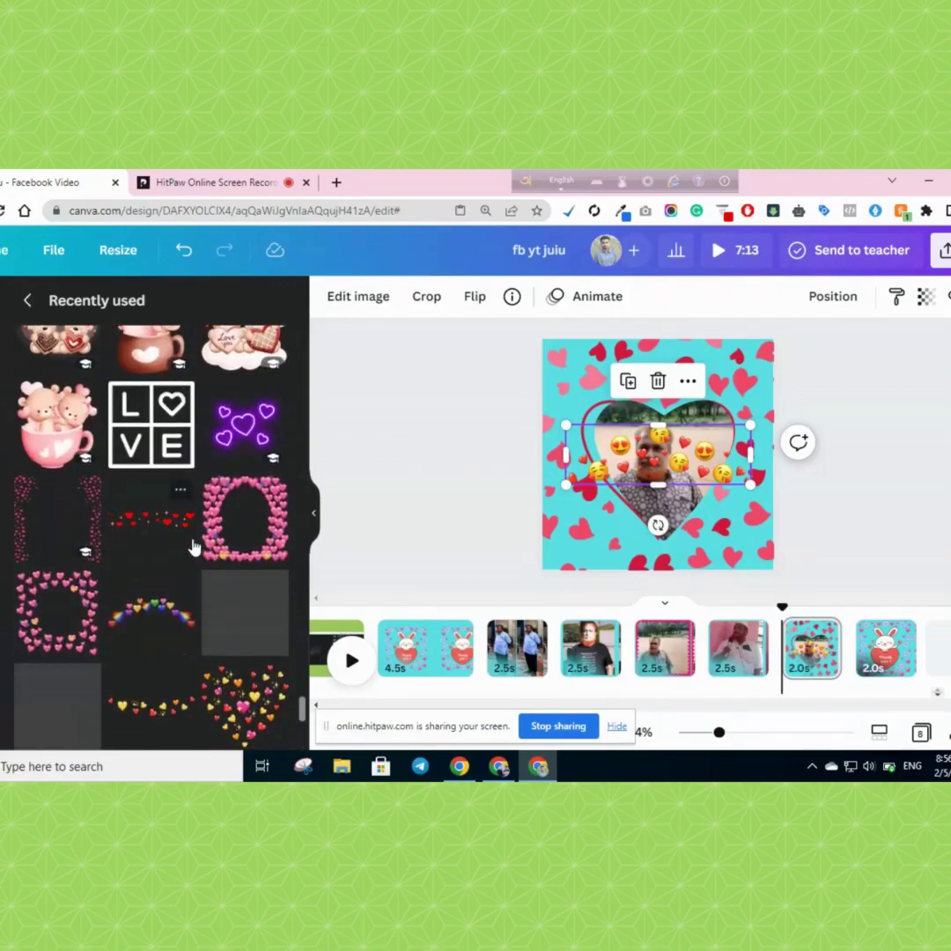
{"action": "left_click", "coordinate": [167, 625]}
{"action": "scroll", "coordinate": [163, 635], "scroll_direction": "down", "scroll_amount": 5}
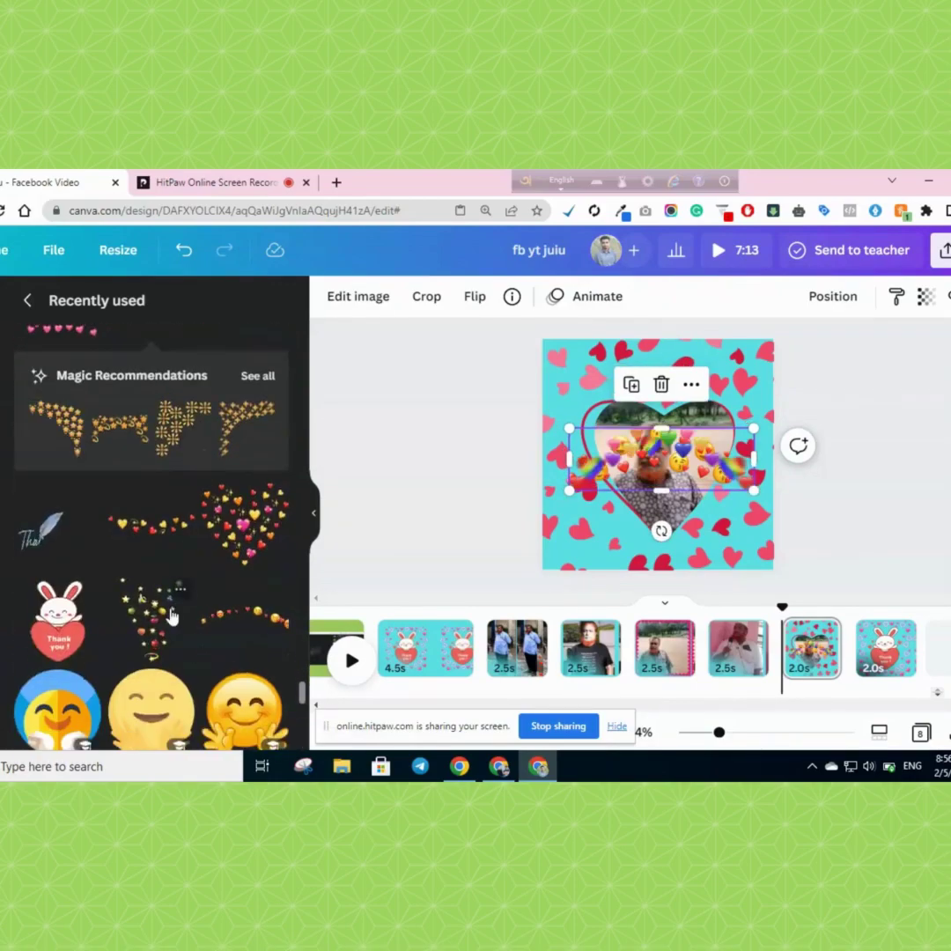
{"action": "scroll", "coordinate": [233, 643], "scroll_direction": "down", "scroll_amount": 3}
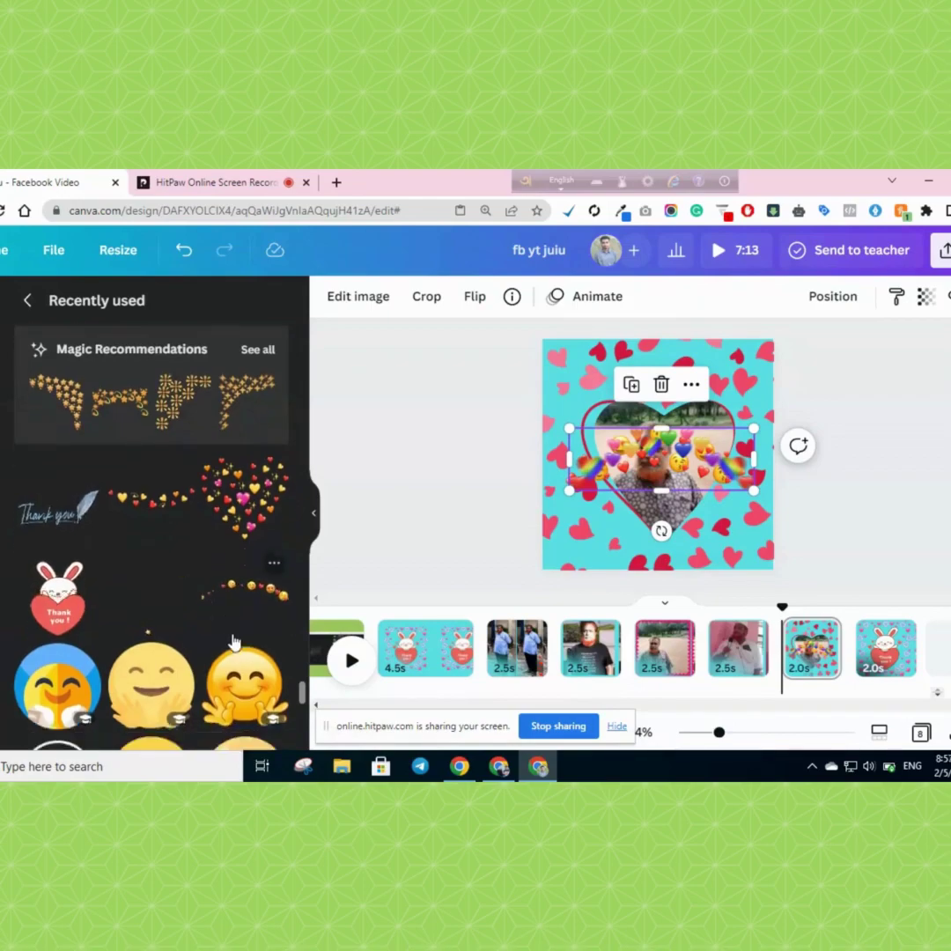
{"action": "left_click_drag", "start_coordinate": [709, 465], "coordinate": [647, 403]}
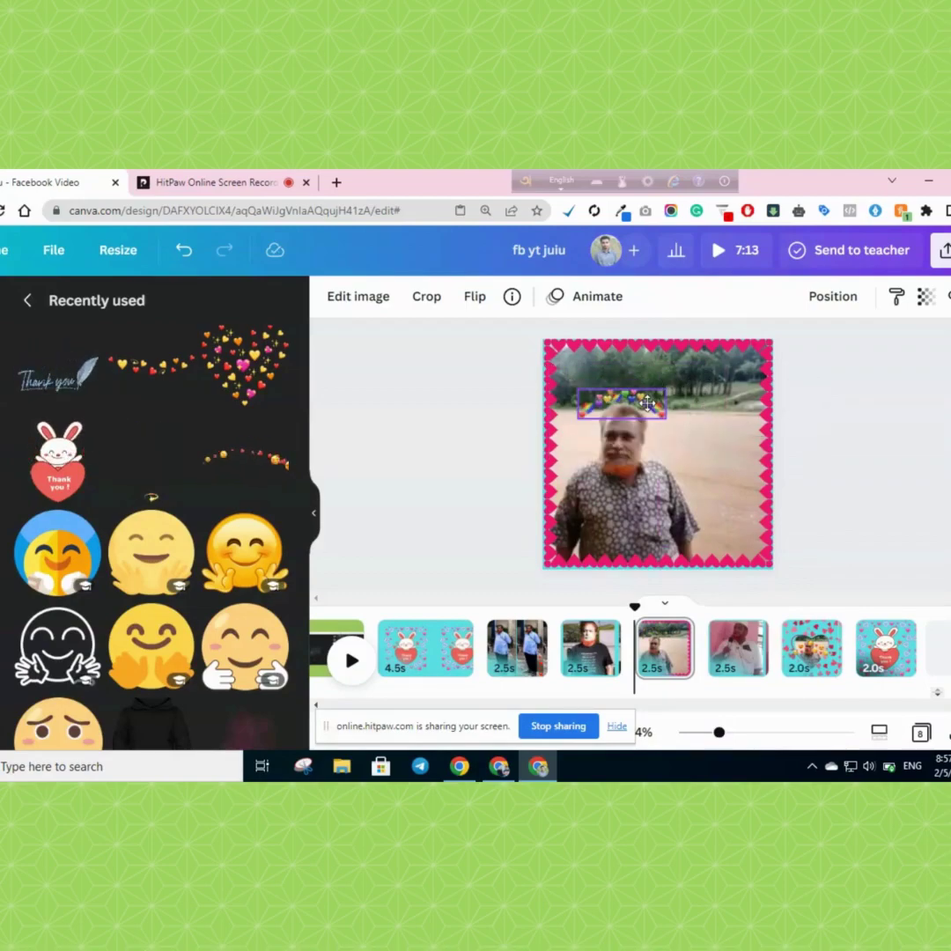
Try the emoji-and-hearts arc on other pages and delete it from the last "Thank you !" page.
{"action": "left_click", "coordinate": [812, 650]}
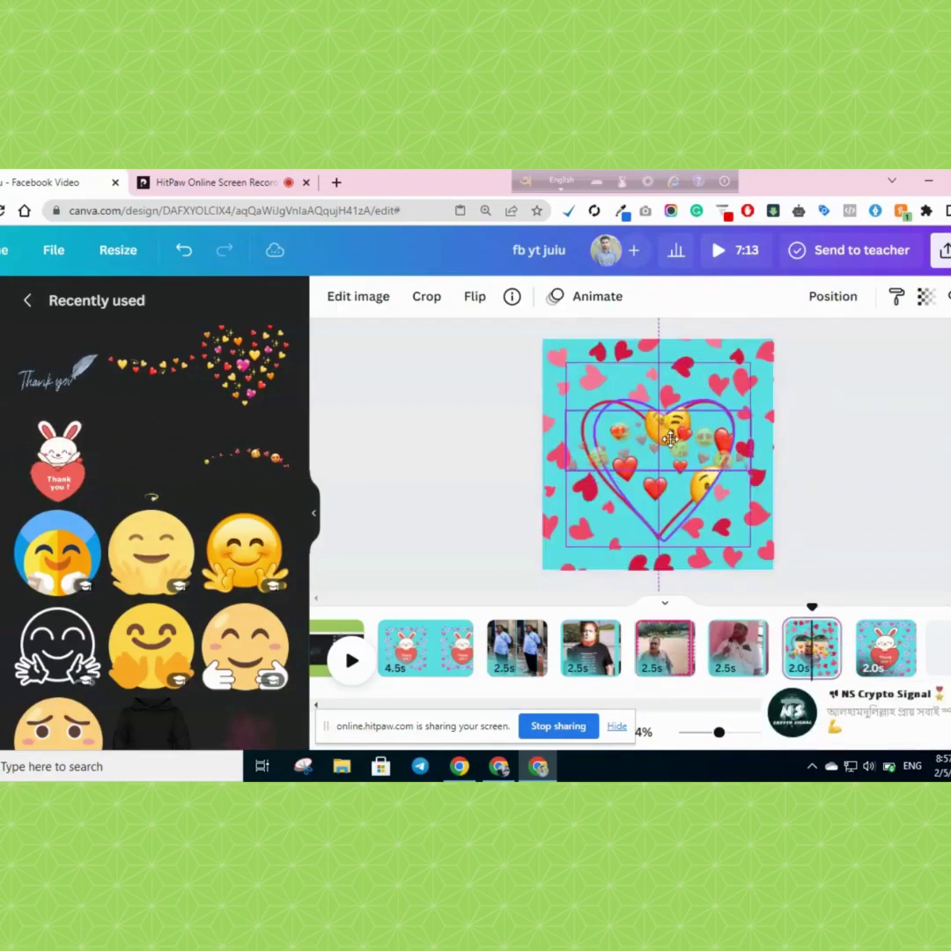
{"action": "left_click", "coordinate": [736, 671]}
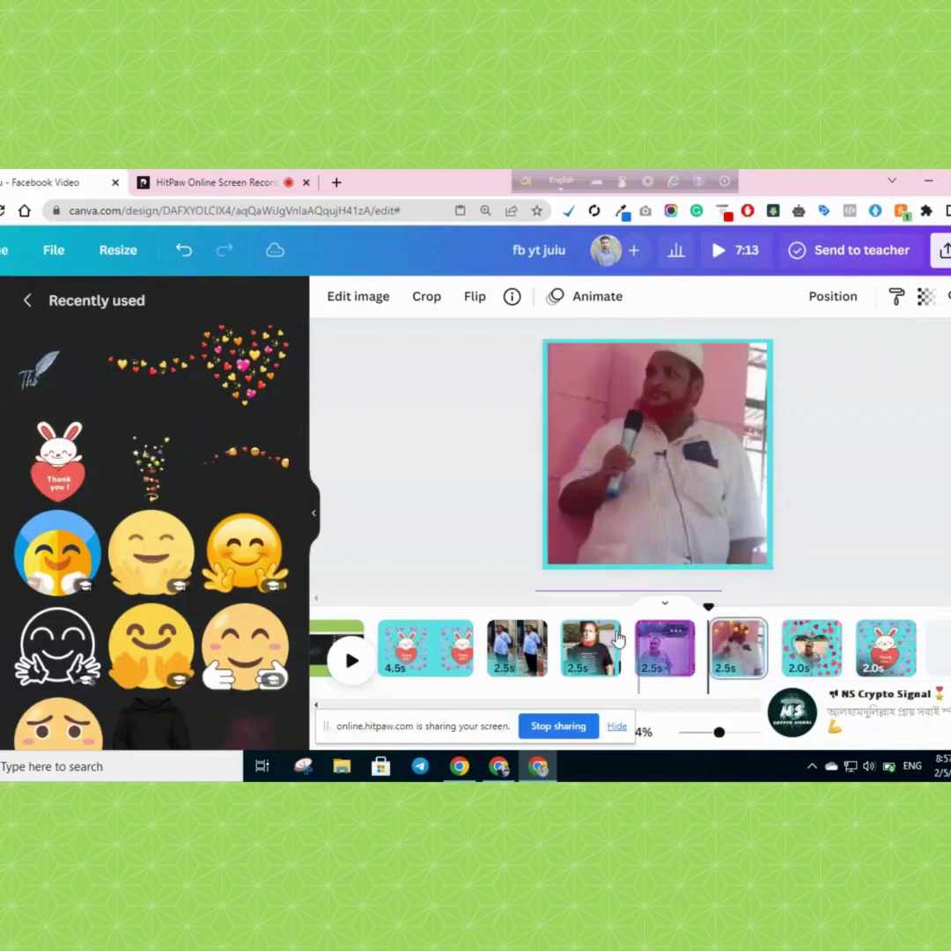
{"action": "left_click", "coordinate": [591, 649]}
{"action": "left_click", "coordinate": [517, 649]}
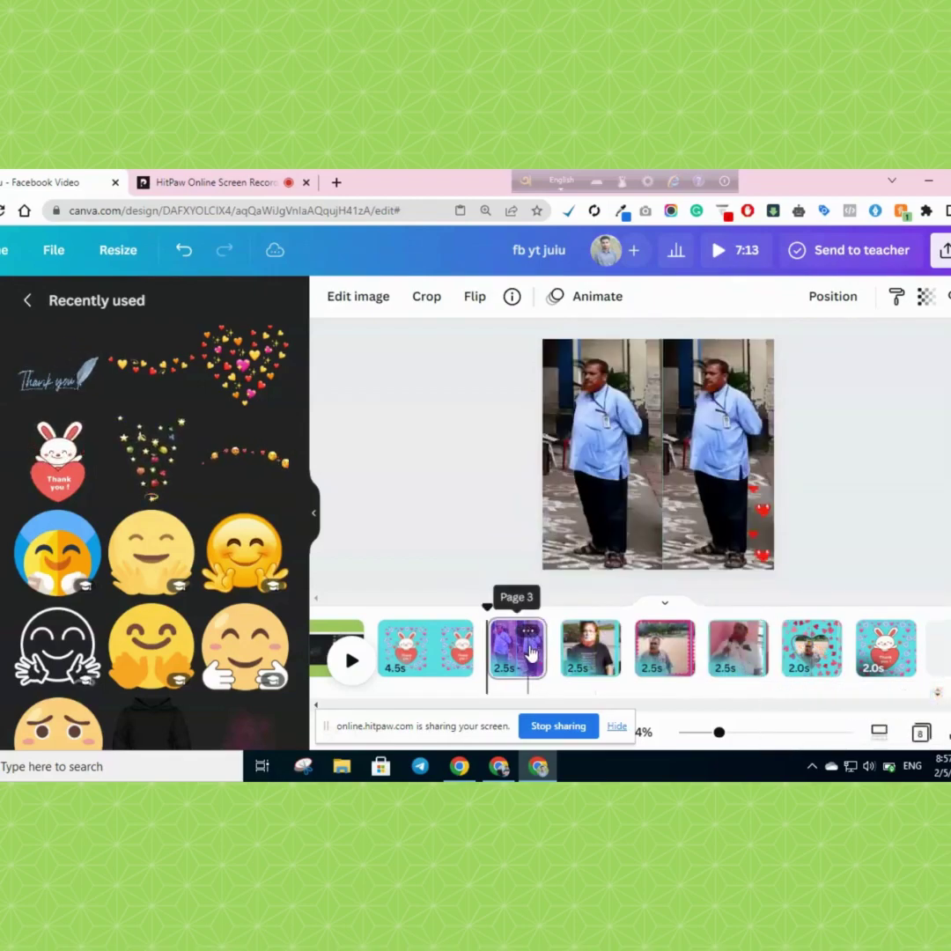
{"action": "left_click", "coordinate": [885, 649]}
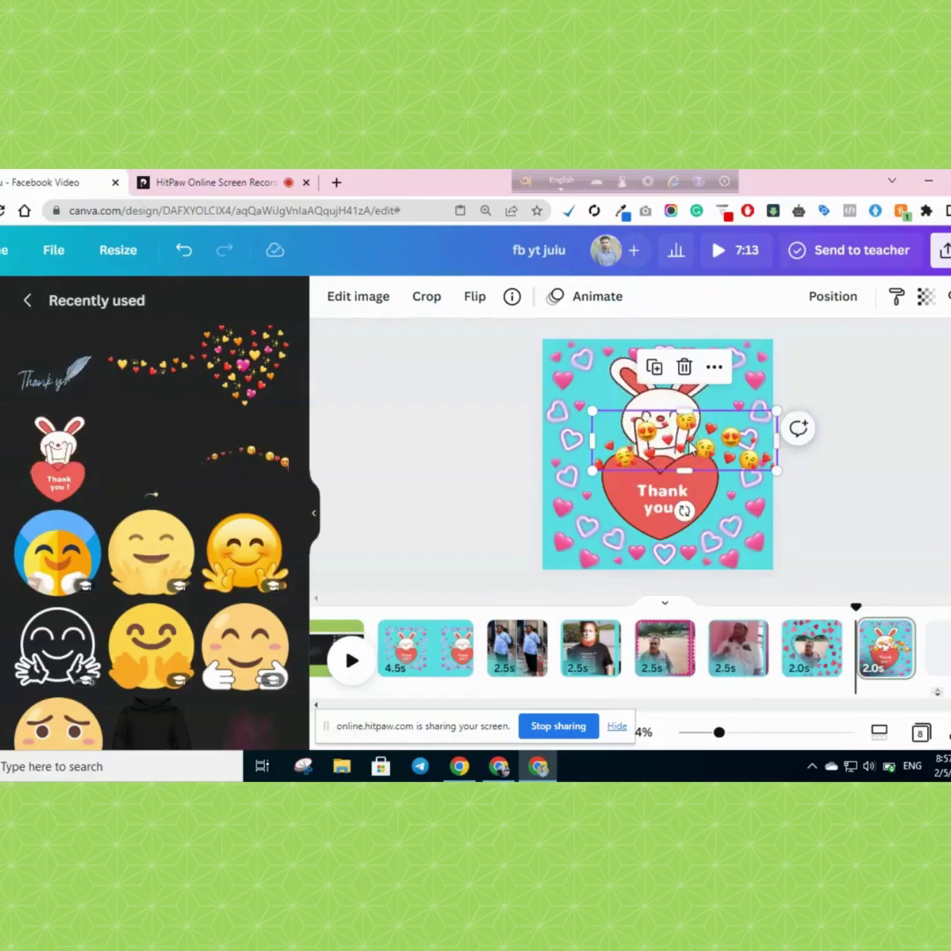
{"action": "key", "text": "Delete"}
Add the floating thumbs-up sticker from the recently used elements and place it along the lower right edge of the microphone photo page.
{"action": "scroll", "coordinate": [206, 524], "scroll_direction": "up", "scroll_amount": 6}
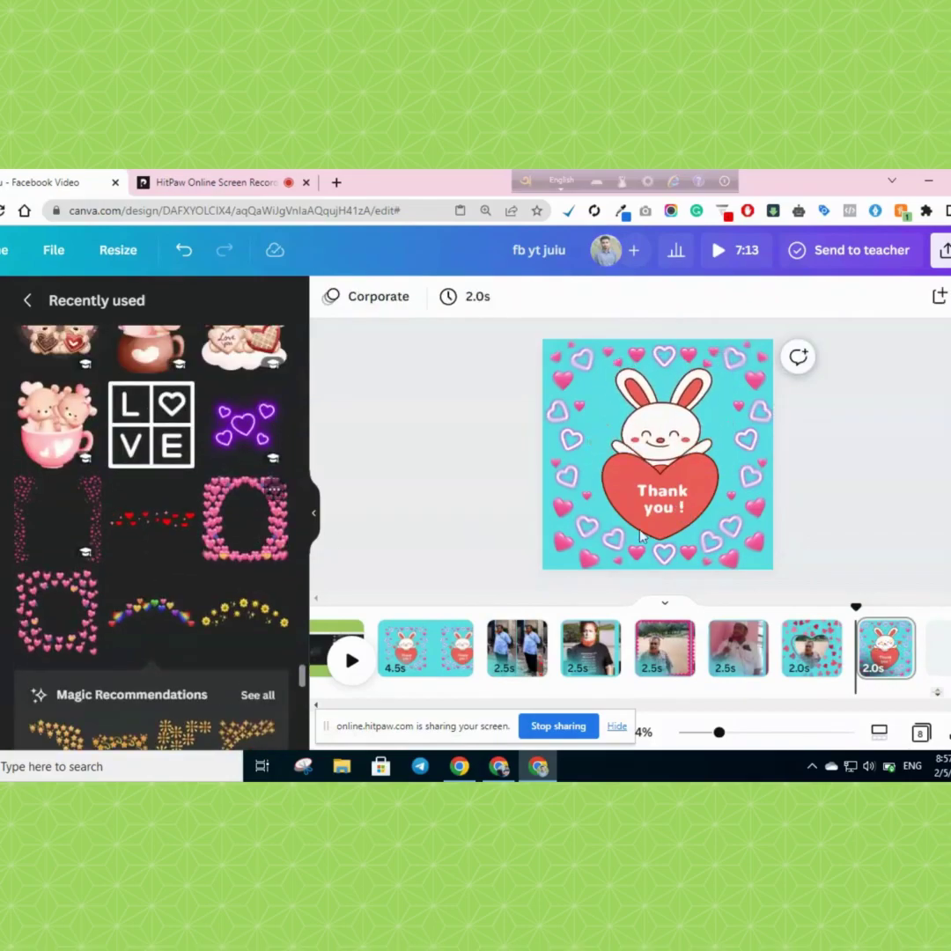
{"action": "scroll", "coordinate": [170, 537], "scroll_direction": "down", "scroll_amount": 10}
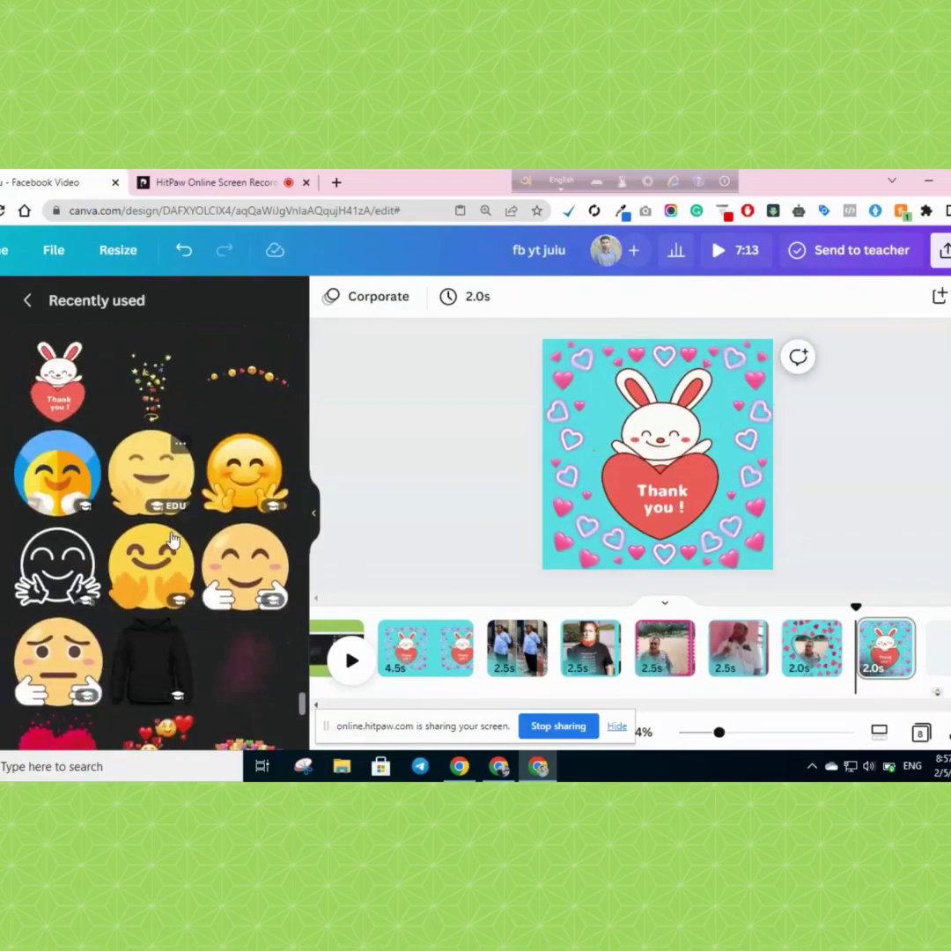
{"action": "scroll", "coordinate": [132, 563], "scroll_direction": "down", "scroll_amount": 5}
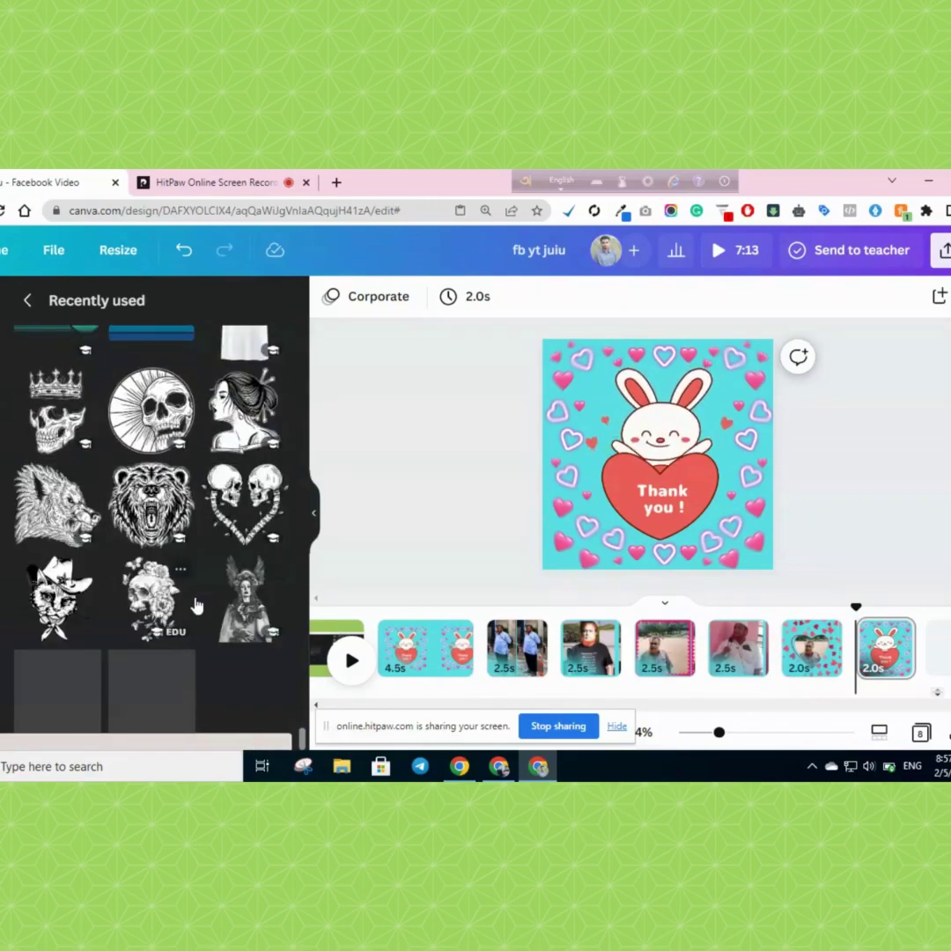
{"action": "scroll", "coordinate": [197, 602], "scroll_direction": "down", "scroll_amount": 10}
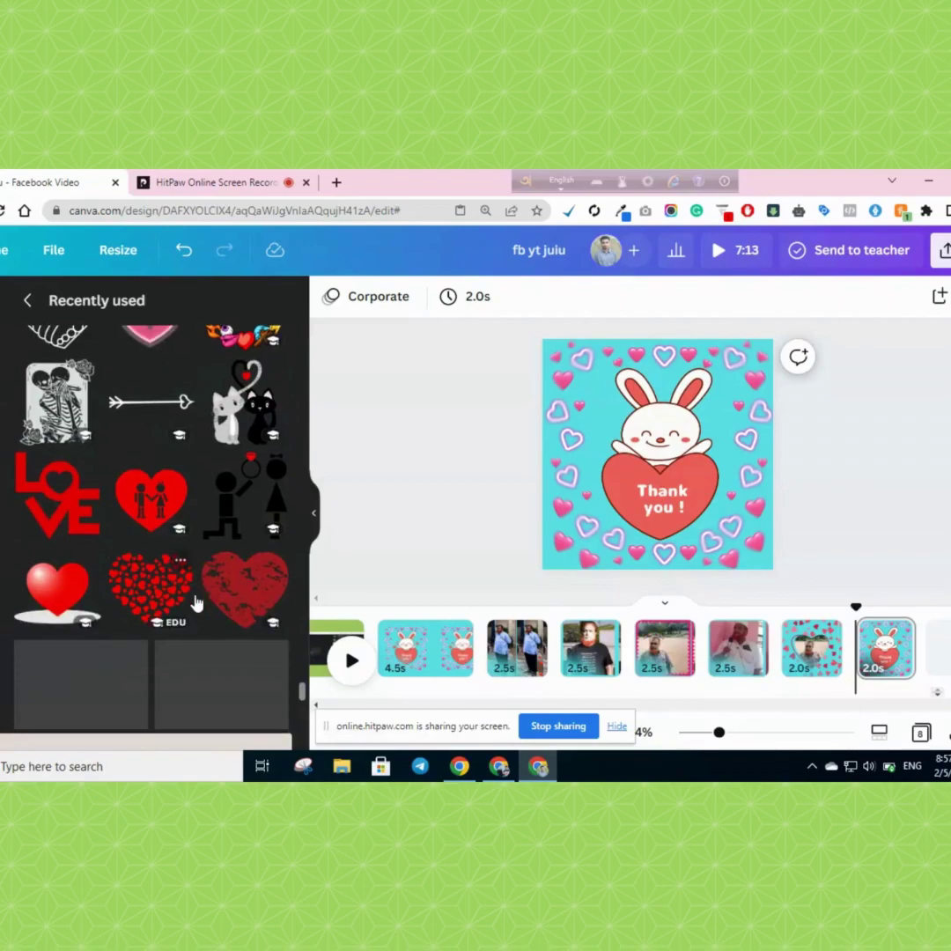
{"action": "scroll", "coordinate": [197, 602], "scroll_direction": "down", "scroll_amount": 5}
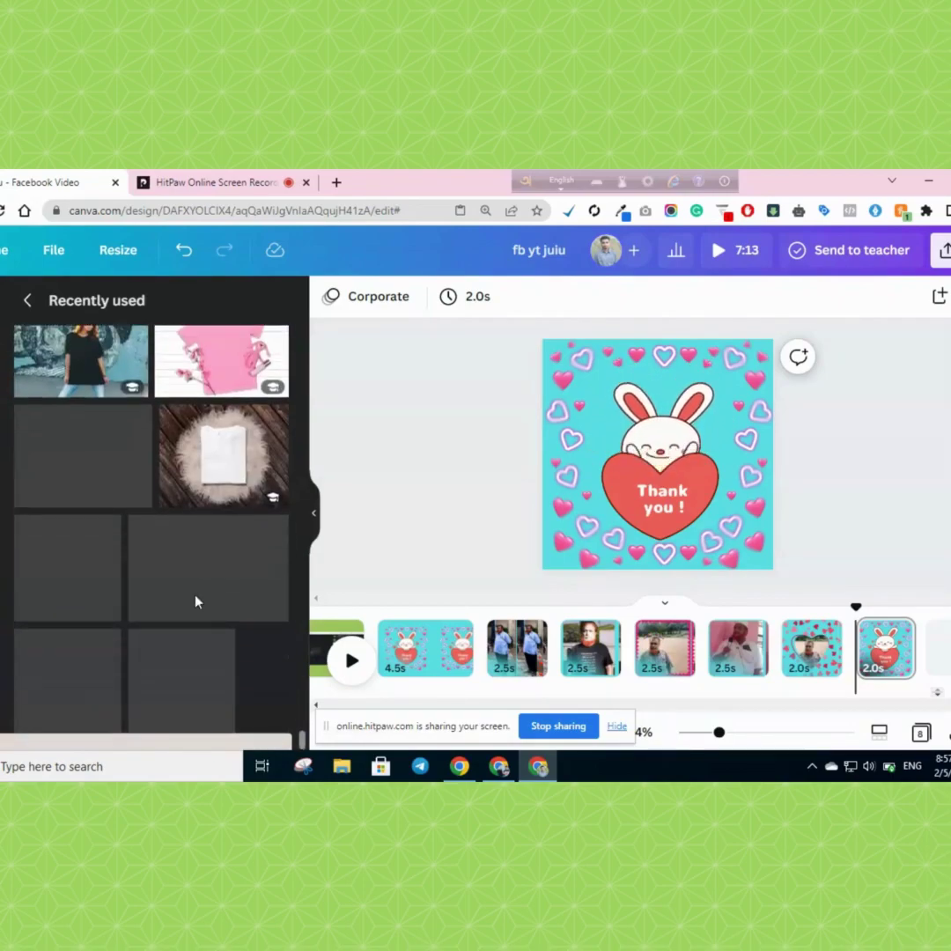
{"action": "scroll", "coordinate": [197, 602], "scroll_direction": "down", "scroll_amount": 10}
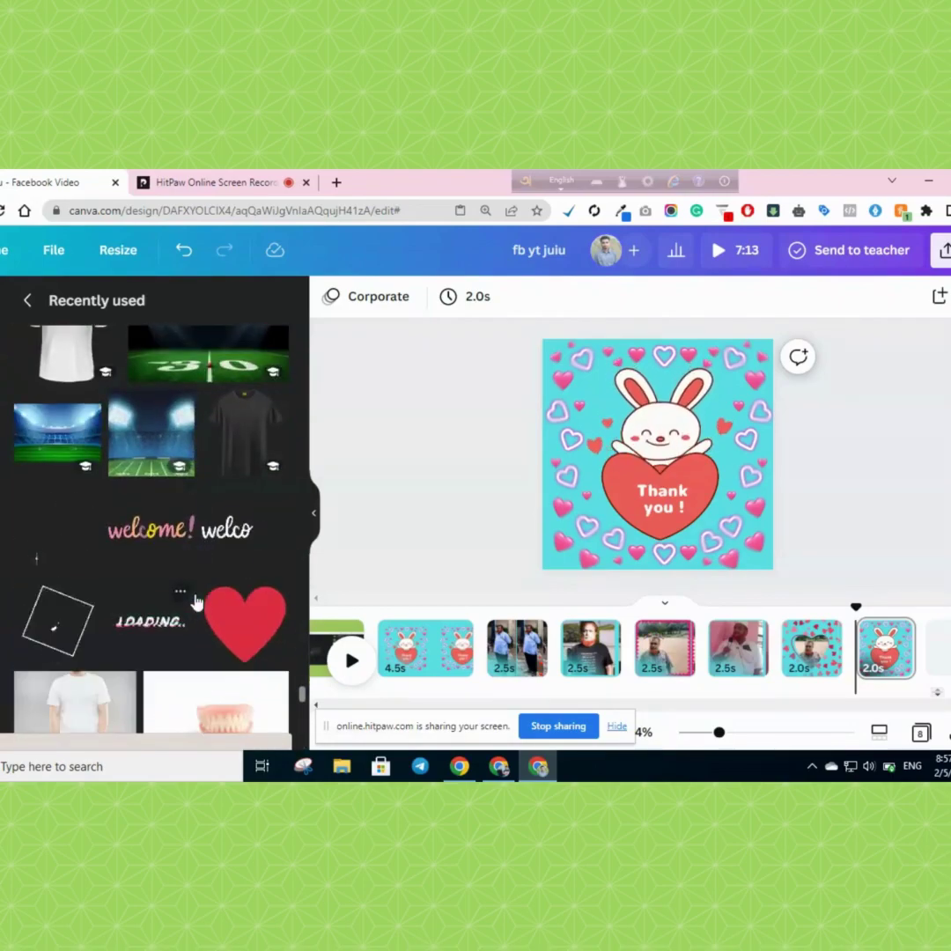
{"action": "scroll", "coordinate": [196, 602], "scroll_direction": "down", "scroll_amount": 4}
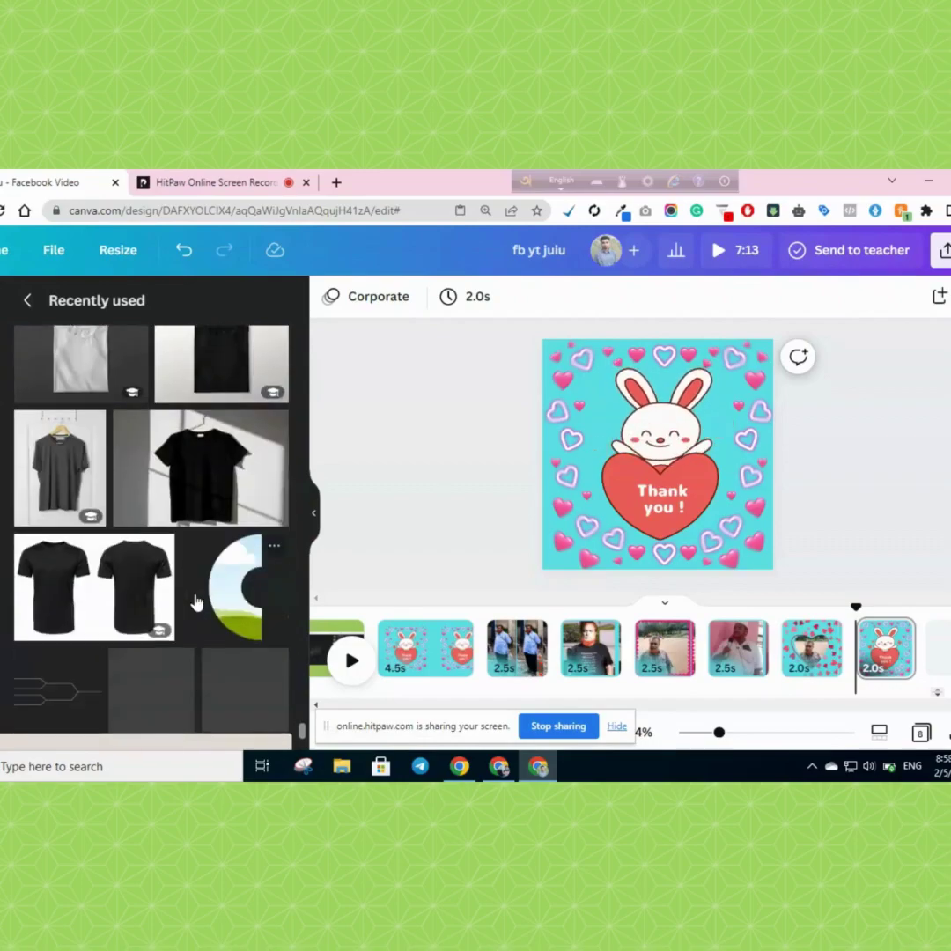
{"action": "scroll", "coordinate": [196, 603], "scroll_direction": "down", "scroll_amount": 8}
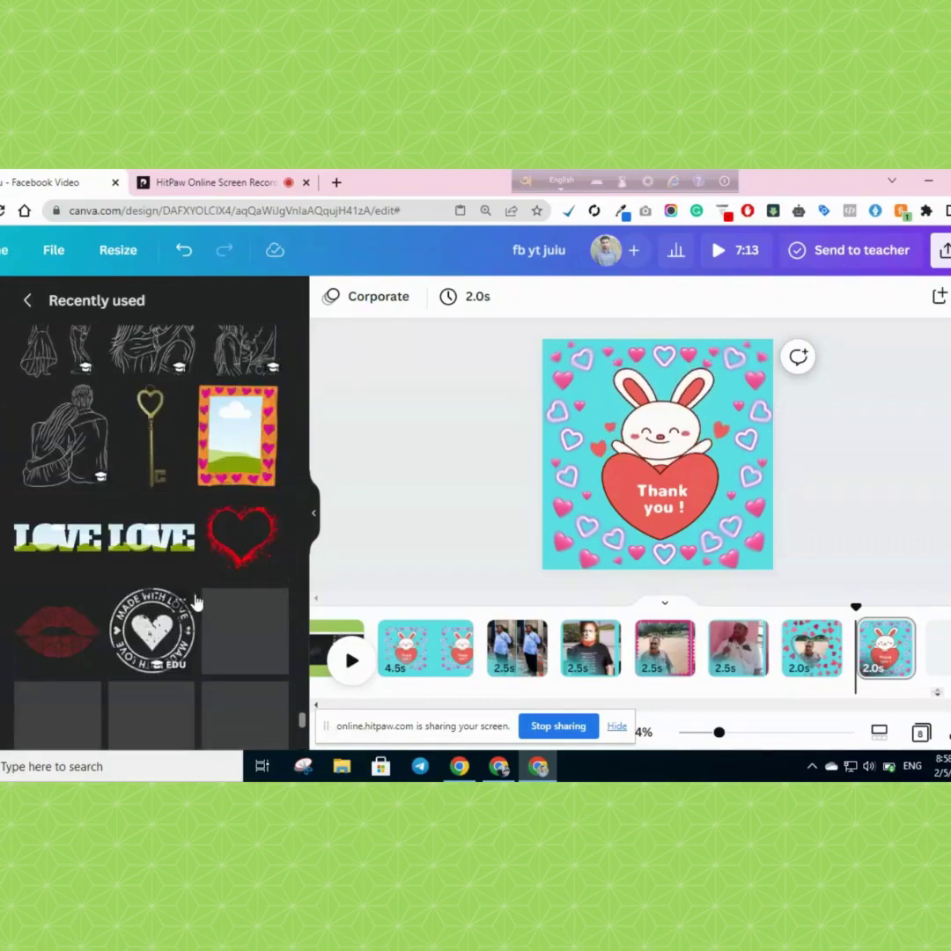
{"action": "scroll", "coordinate": [197, 603], "scroll_direction": "down", "scroll_amount": 3}
{"action": "scroll", "coordinate": [196, 603], "scroll_direction": "down", "scroll_amount": 4}
{"action": "scroll", "coordinate": [196, 603], "scroll_direction": "up", "scroll_amount": 3}
{"action": "scroll", "coordinate": [196, 603], "scroll_direction": "down", "scroll_amount": 3}
{"action": "scroll", "coordinate": [196, 602], "scroll_direction": "down", "scroll_amount": 5}
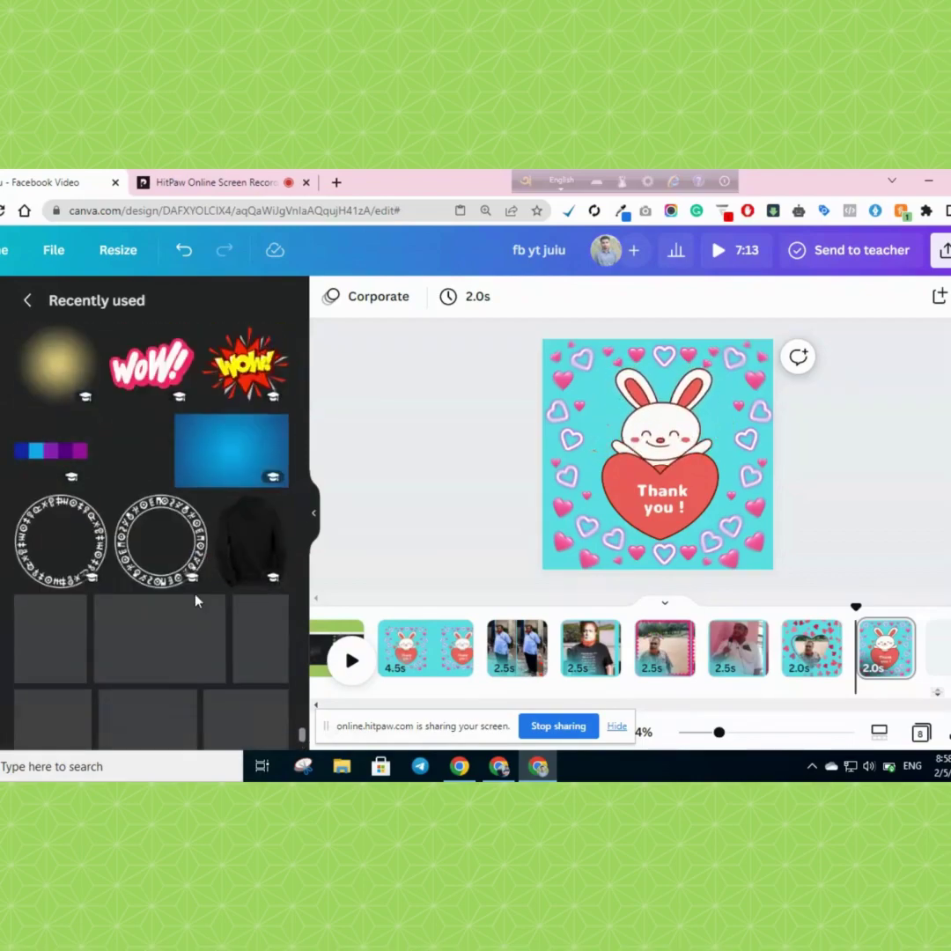
{"action": "left_click", "coordinate": [129, 449]}
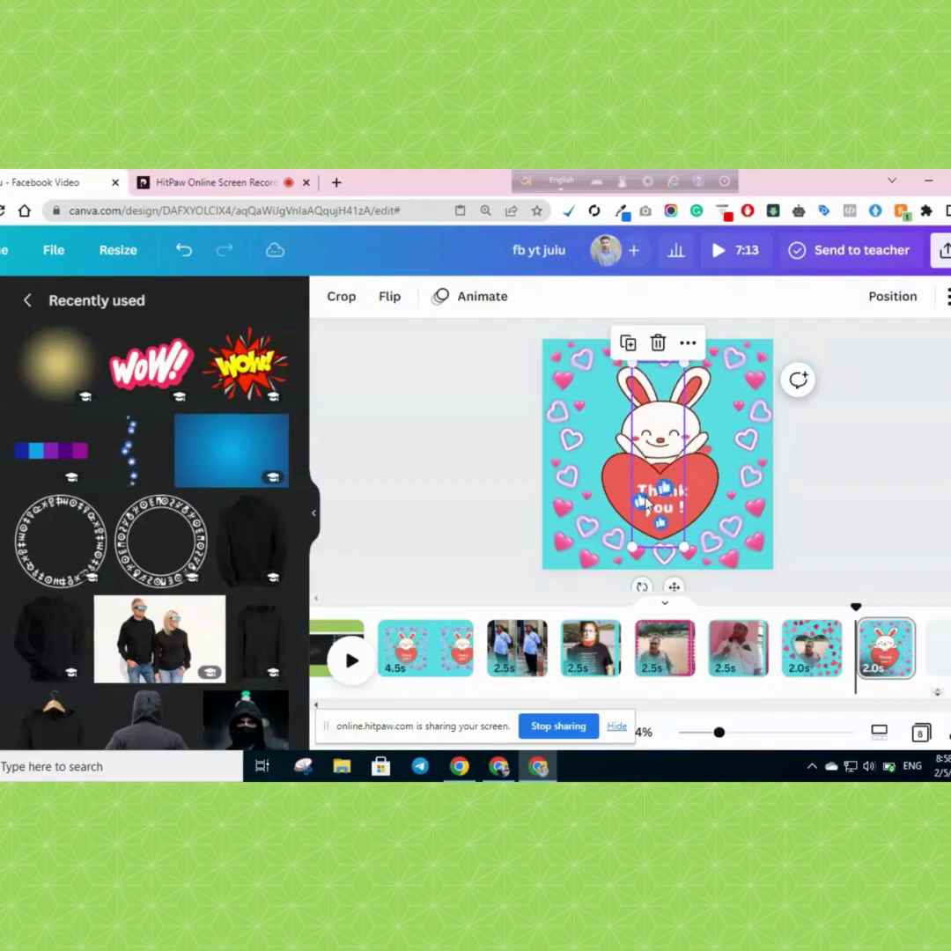
{"action": "left_click_drag", "start_coordinate": [812, 665], "coordinate": [732, 489]}
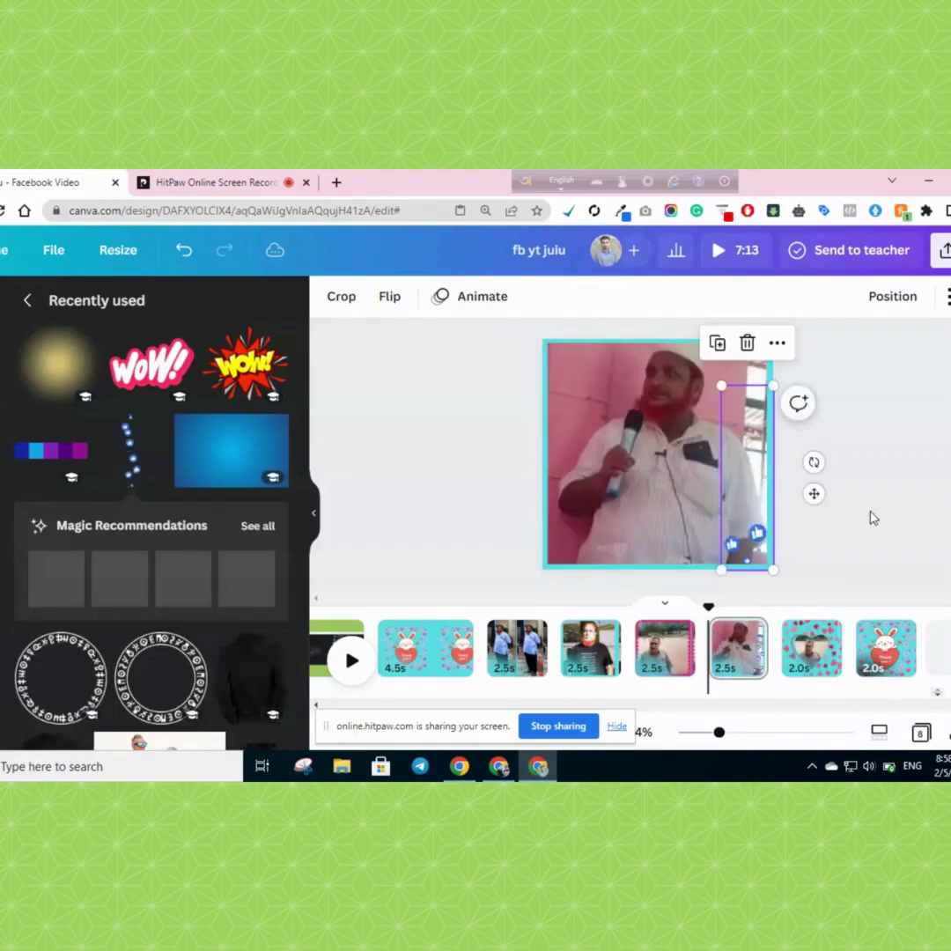
{"action": "left_click", "coordinate": [866, 520]}
Add the plain blue "Follow" sticker from the thumbs-up sticker's recommendations and place it small in the microphone photo's lower-left corner.
{"action": "left_click", "coordinate": [257, 527]}
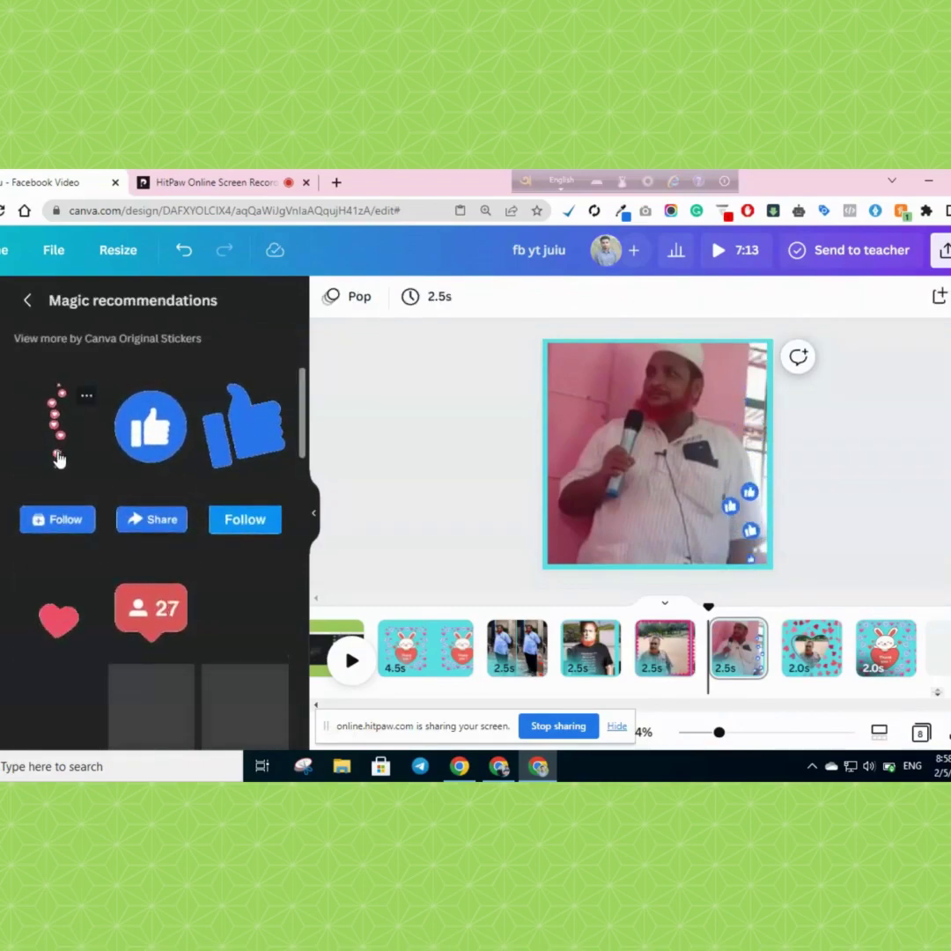
{"action": "left_click", "coordinate": [244, 524]}
{"action": "left_click_drag", "start_coordinate": [739, 488], "coordinate": [582, 541]}
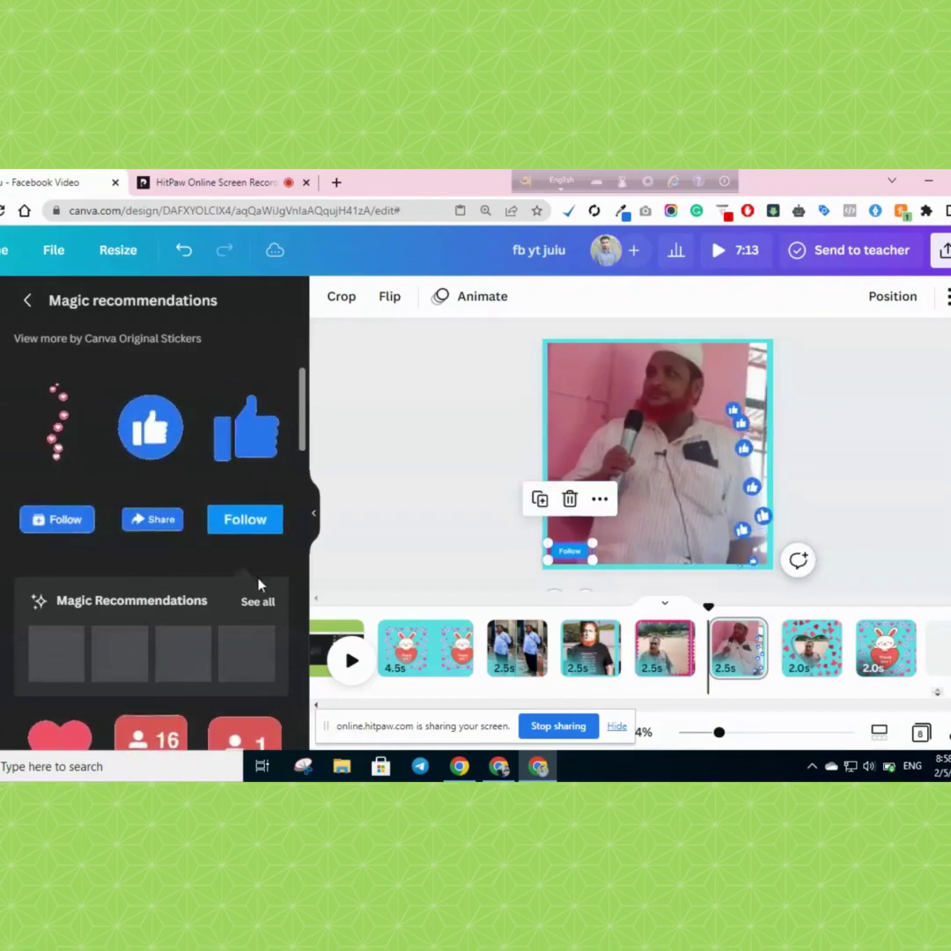
{"action": "scroll", "coordinate": [257, 584], "scroll_direction": "down", "scroll_amount": 2}
{"action": "scroll", "coordinate": [176, 554], "scroll_direction": "up", "scroll_amount": 2}
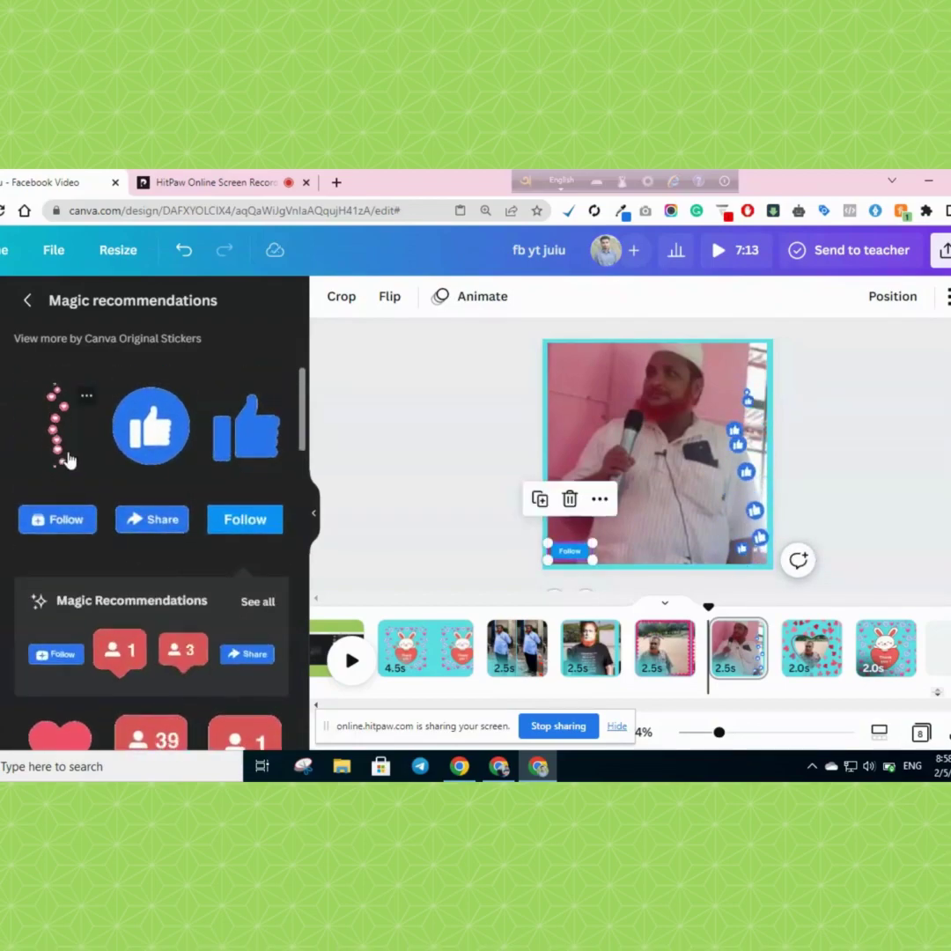
Preview the video from the doubled standing-man photo page through to the last "Thank you !" page, then stop playback.
{"action": "left_click", "coordinate": [521, 665]}
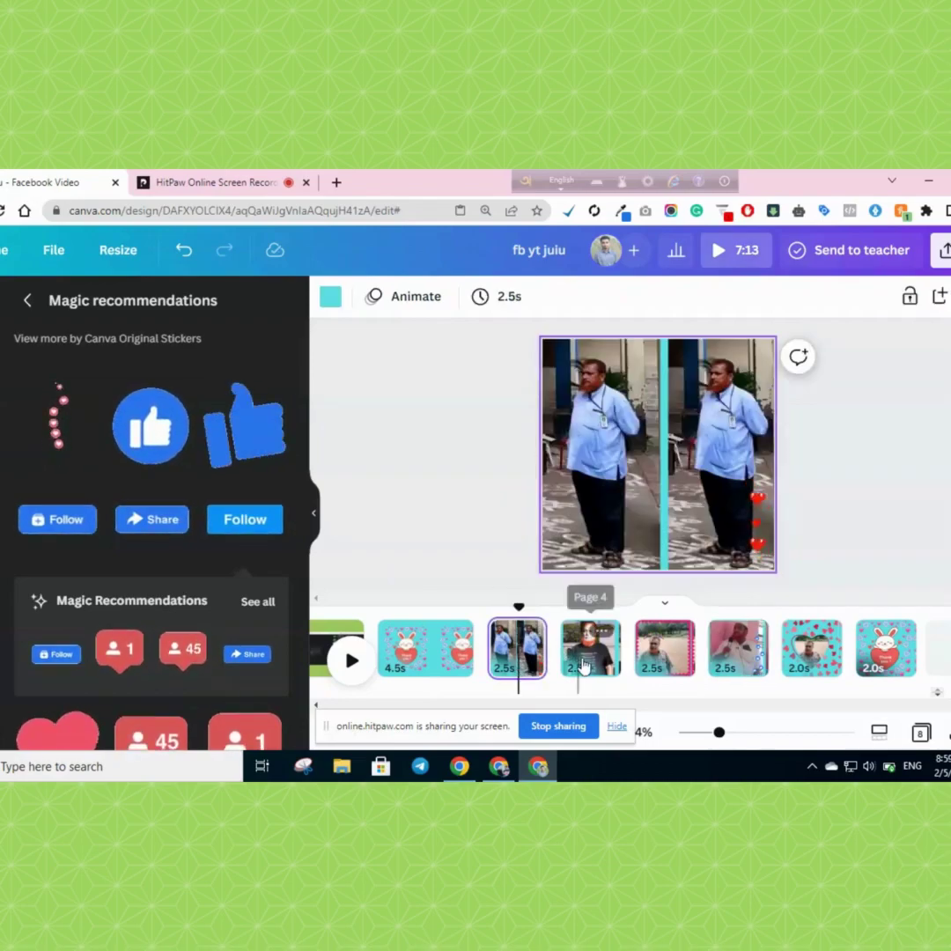
{"action": "left_click", "coordinate": [349, 665]}
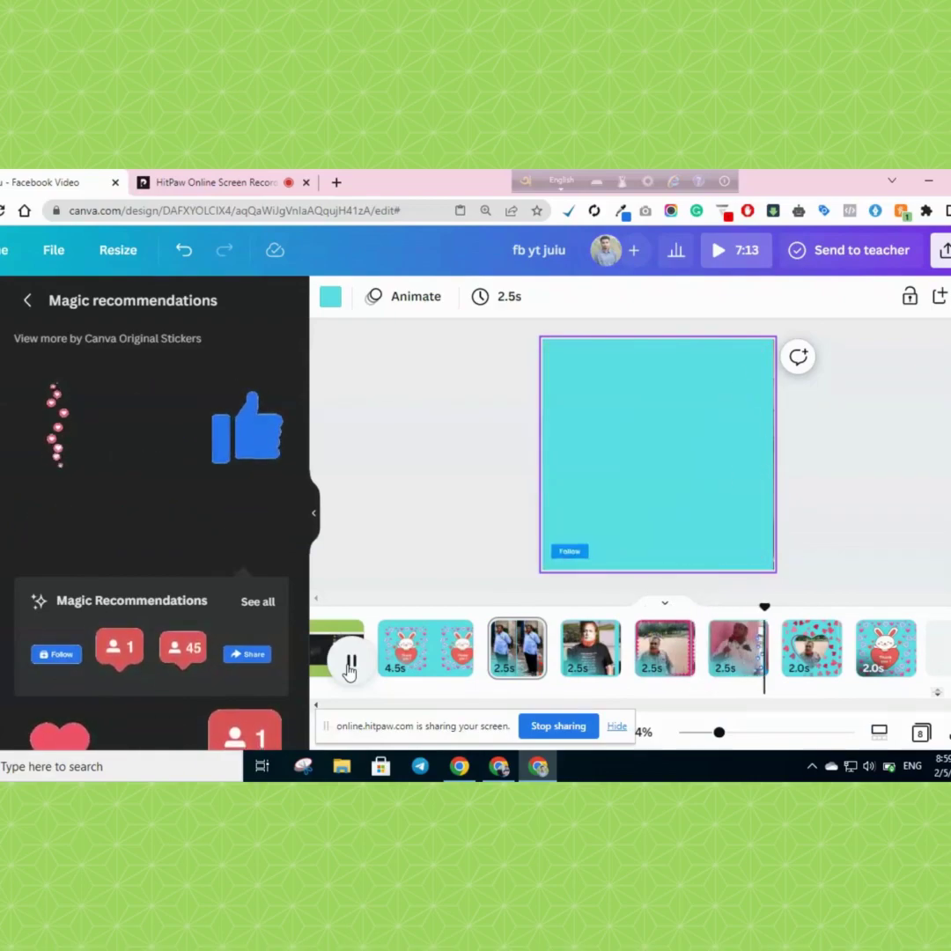
{"action": "left_click", "coordinate": [350, 667]}
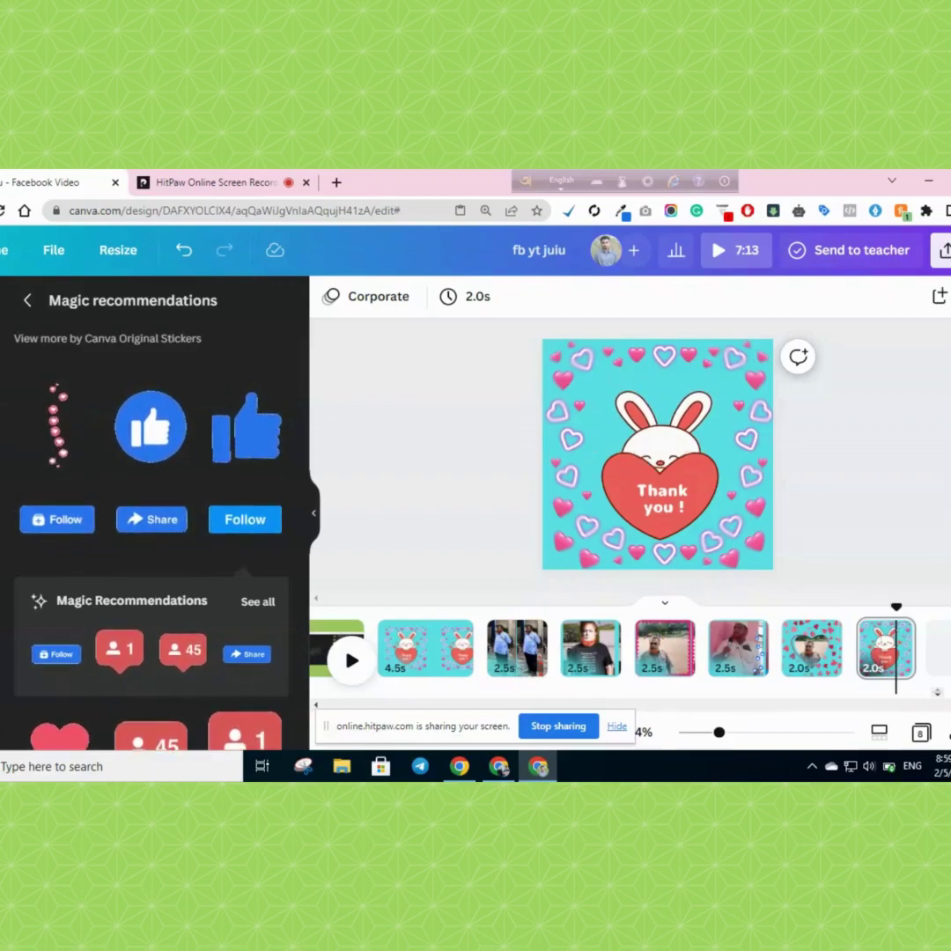
Set up the download as MP4 Video and restrict it to pages 3–8 by excluding pages 1 and 2.
{"action": "left_click", "coordinate": [944, 250]}
{"action": "scroll", "coordinate": [760, 563], "scroll_direction": "down", "scroll_amount": 2}
{"action": "left_click", "coordinate": [744, 527]}
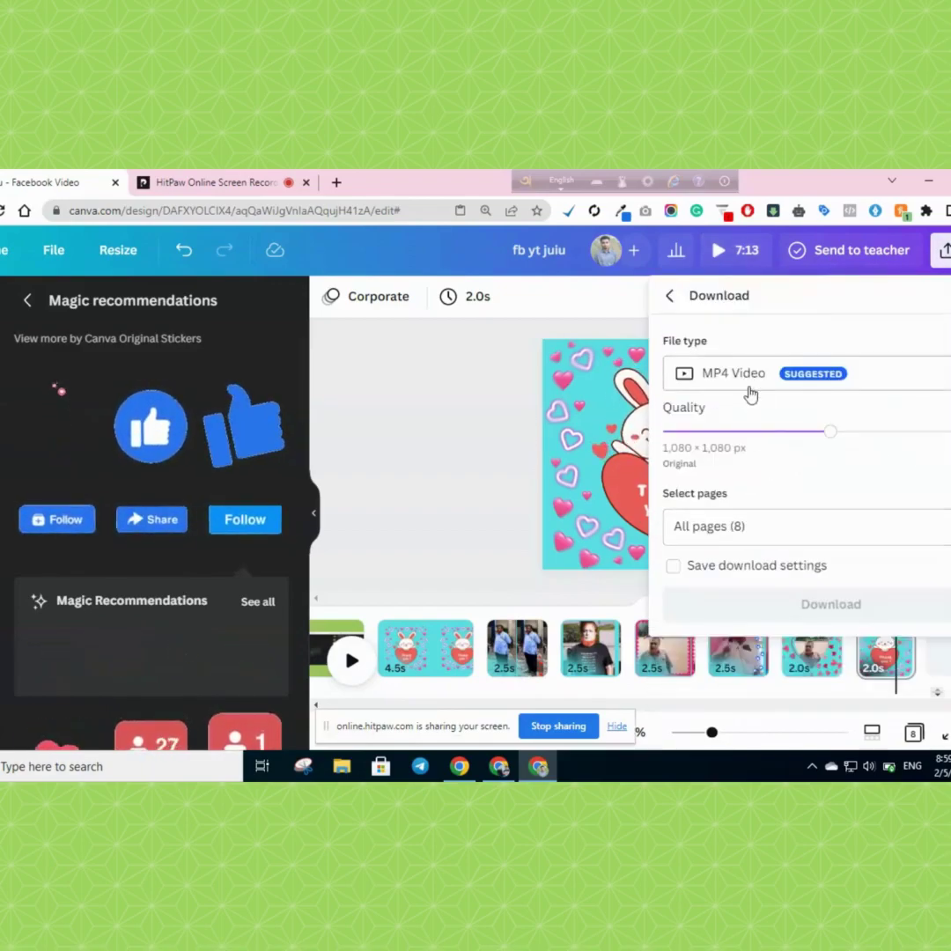
{"action": "left_click", "coordinate": [821, 401]}
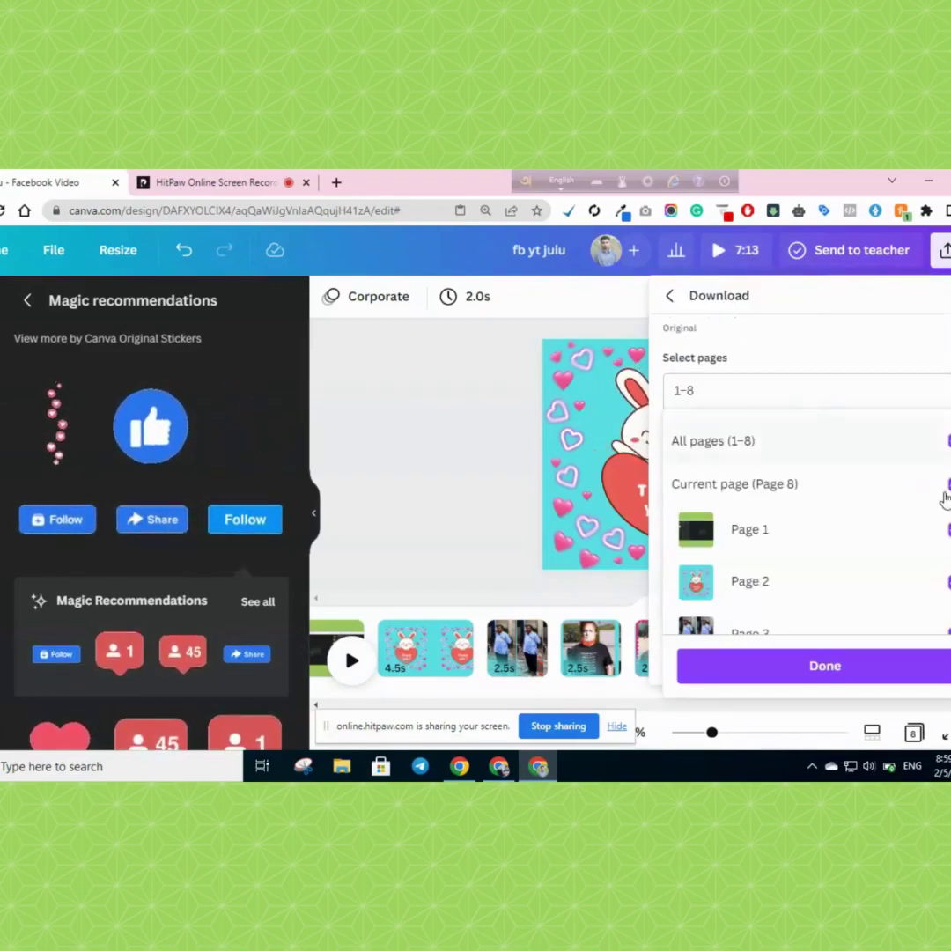
{"action": "scroll", "coordinate": [936, 546], "scroll_direction": "down", "scroll_amount": 3}
{"action": "left_click", "coordinate": [947, 427]}
{"action": "scroll", "coordinate": [939, 495], "scroll_direction": "up", "scroll_amount": 2}
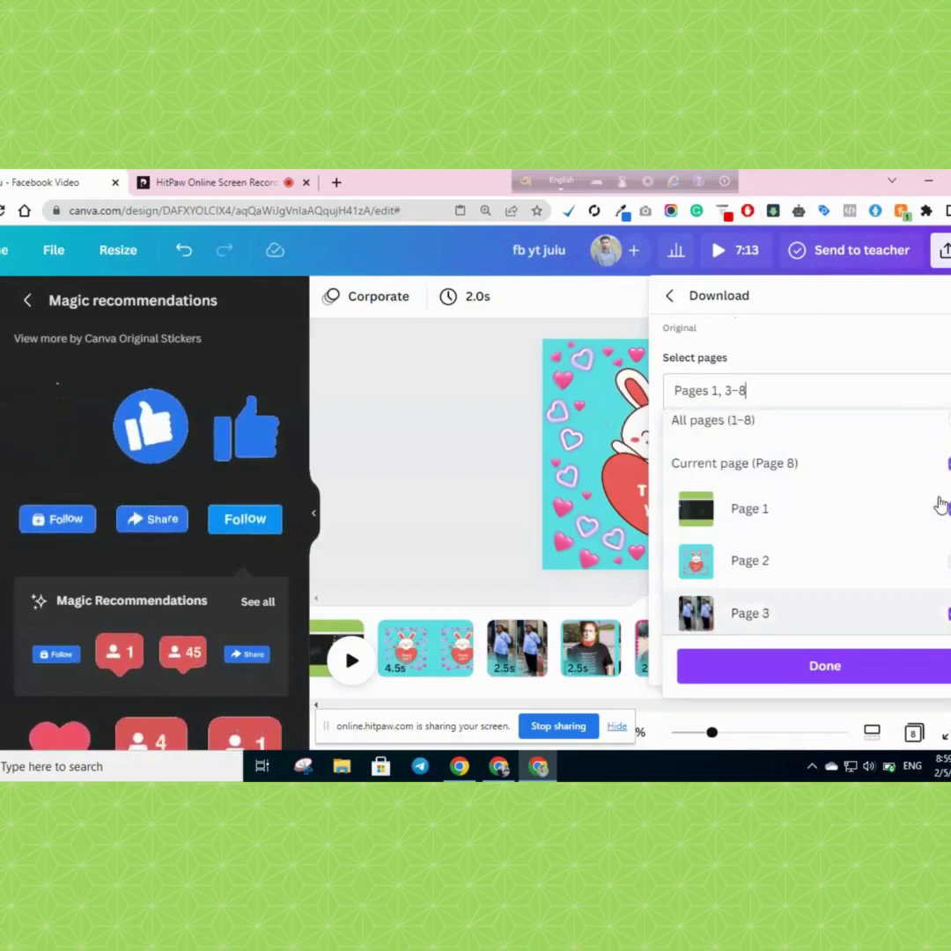
{"action": "left_click", "coordinate": [942, 529]}
{"action": "scroll", "coordinate": [932, 557], "scroll_direction": "down", "scroll_amount": 3}
{"action": "scroll", "coordinate": [941, 577], "scroll_direction": "down", "scroll_amount": 1}
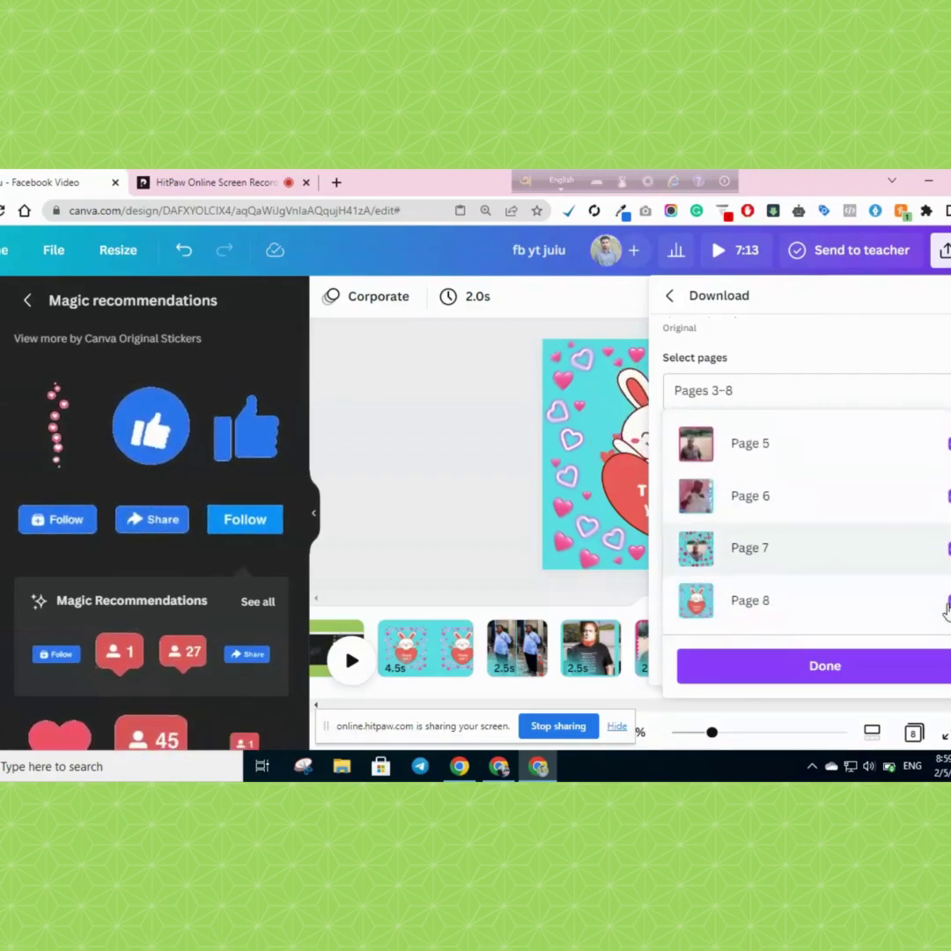
{"action": "left_click", "coordinate": [792, 674]}
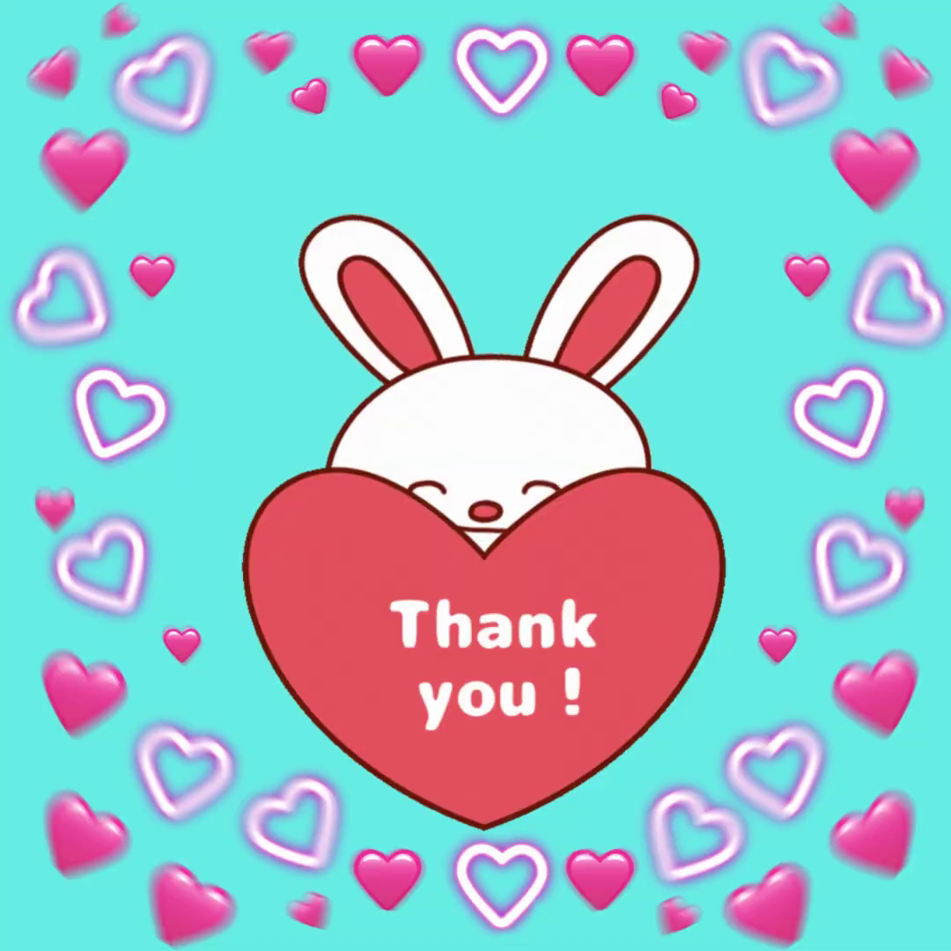